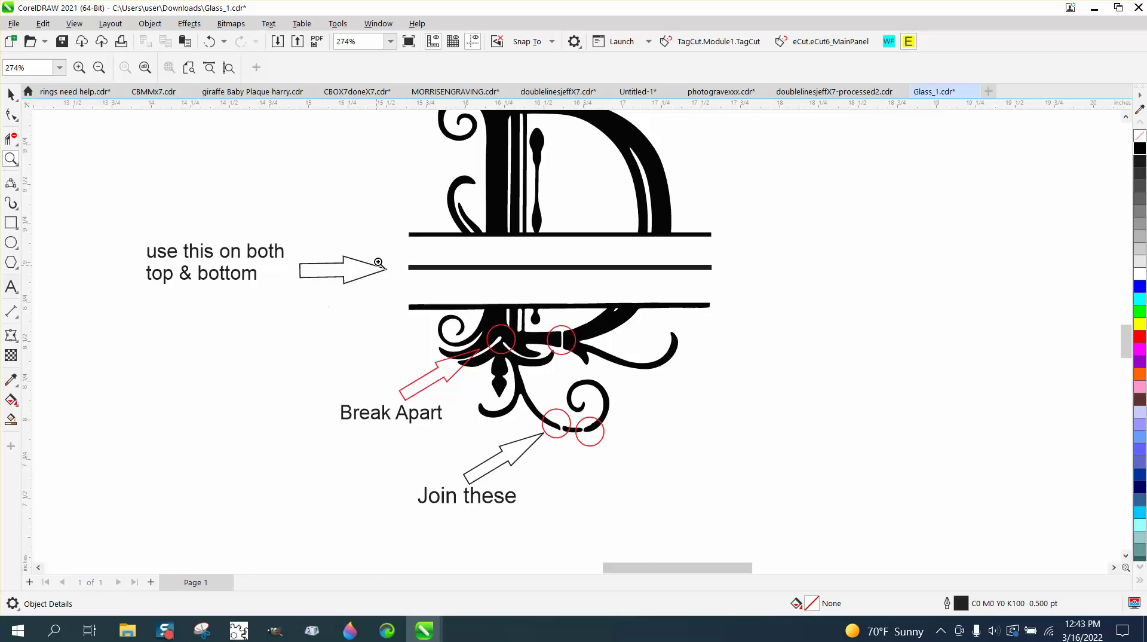
# - Inspect the three horizontal bars of the D monogram and the circled problem areas below them
pyautogui.moveTo(391, 243); pyautogui.dragTo(881, 361)
pyautogui.scroll(-1, 738, 412)
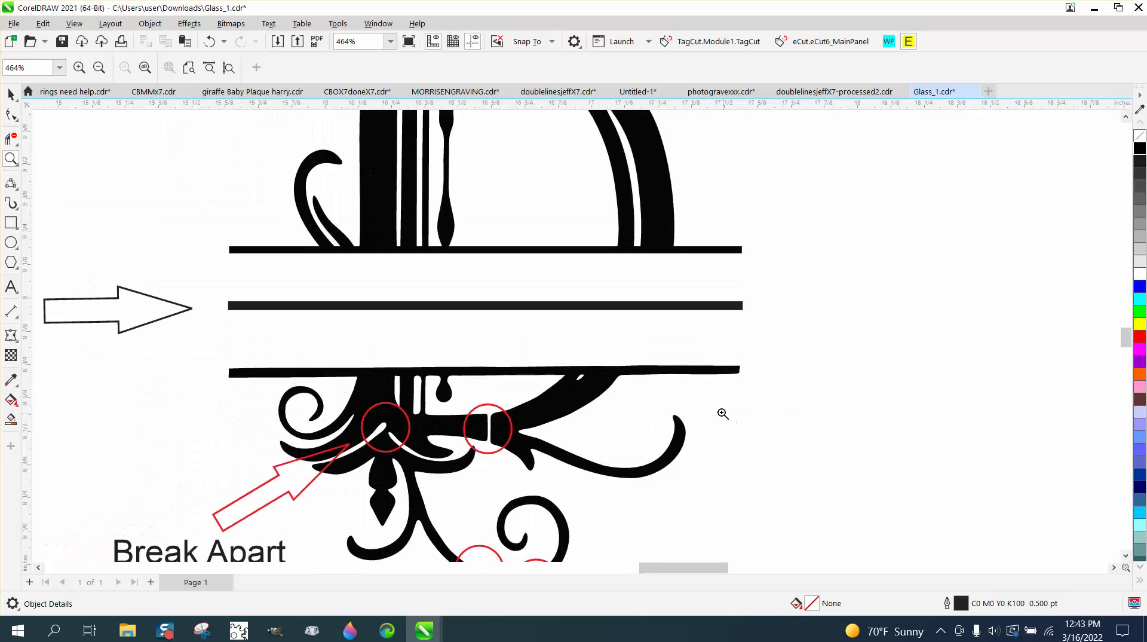
pyautogui.moveTo(659, 339); pyautogui.dragTo(783, 395)
pyautogui.scroll(-3, 771, 399)
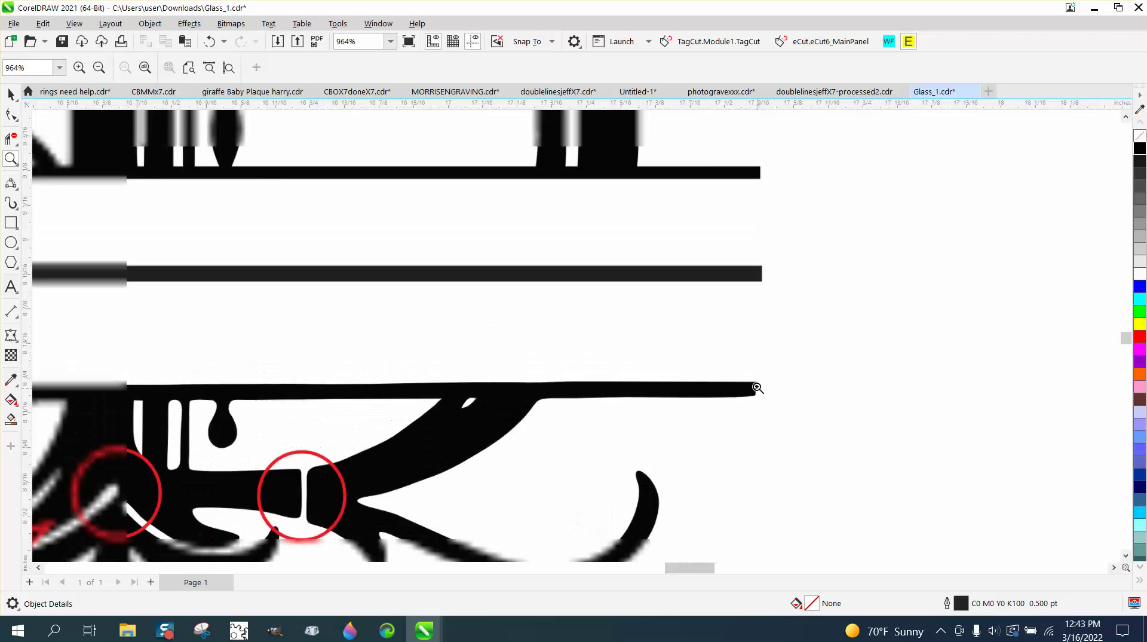
pyautogui.moveTo(761, 379); pyautogui.dragTo(660, 404)
pyautogui.scroll(-6, 628, 374)
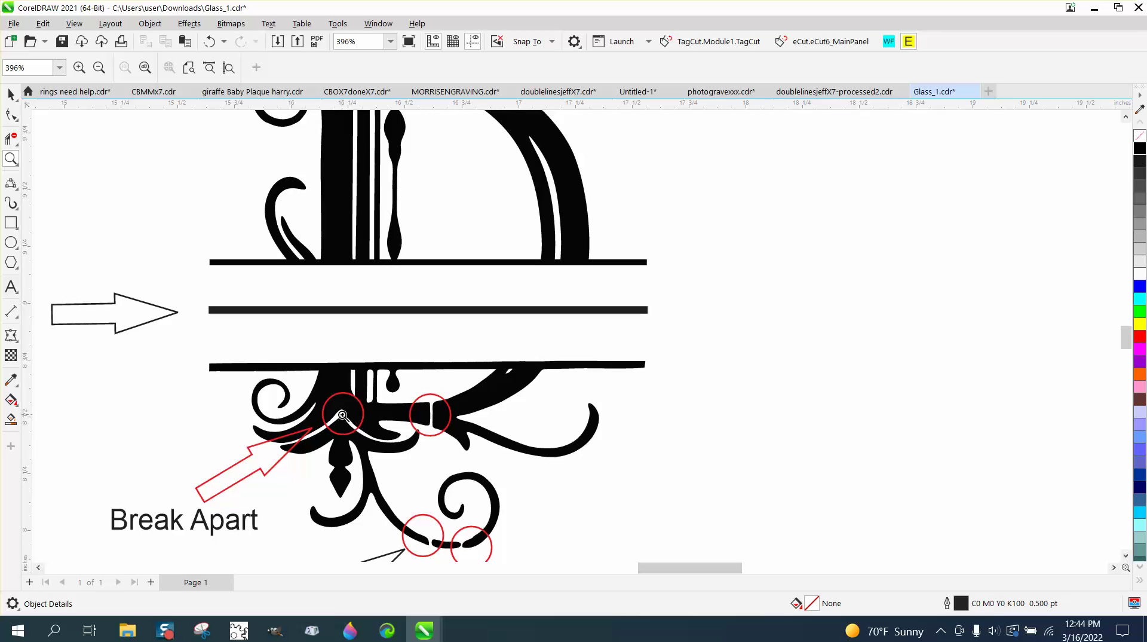
# - Delete the arrow pointing at the middle bar and its "use this on both top & bottom" note
pyautogui.click(11, 93)
pyautogui.click(143, 305)
pyautogui.press('Delete')
pyautogui.scroll(-2, 159, 318)
pyautogui.click(73, 297)
pyautogui.press('Delete')
# - Delete the "Break Apart" note, its red arrow and the two red circles just below the lowest bar
pyautogui.click(184, 447)
pyautogui.press('Delete')
pyautogui.click(198, 433)
pyautogui.press('Delete')
pyautogui.click(274, 395)
pyautogui.press('Delete')
pyautogui.click(343, 395)
pyautogui.press('Delete')
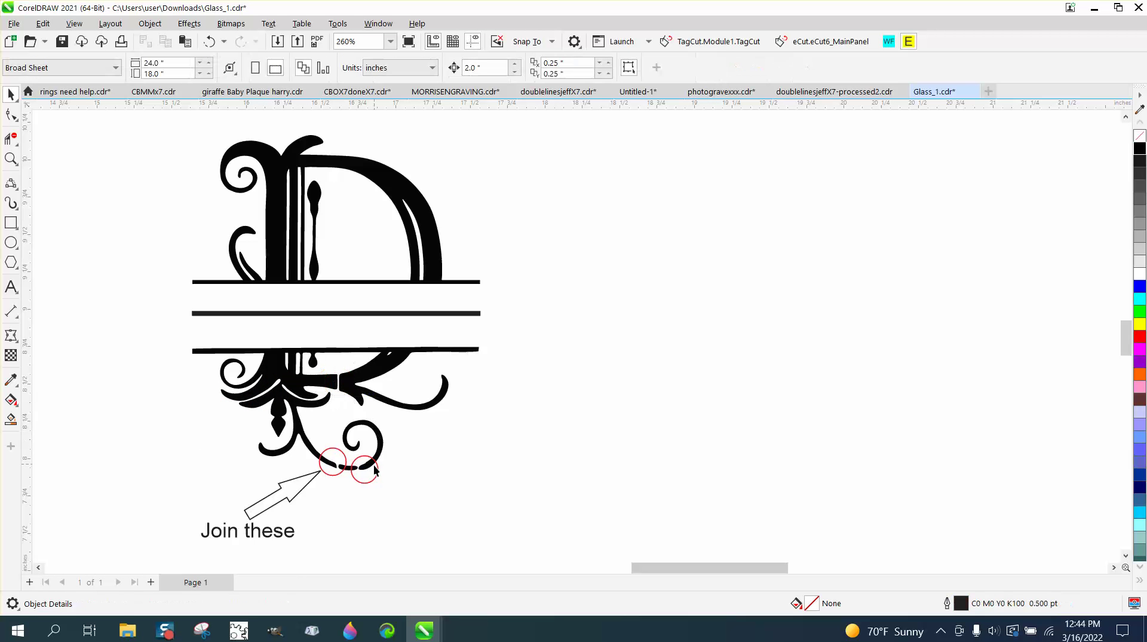
# - Delete the two red circles on the lower flourish along with the "Join these" arrow and note
pyautogui.click(377, 474)
pyautogui.press('Delete')
pyautogui.click(341, 471)
pyautogui.press('Delete')
pyautogui.click(307, 485)
pyautogui.press('Delete')
pyautogui.click(284, 530)
pyautogui.press('Delete')
pyautogui.scroll(-1, 256, 468)
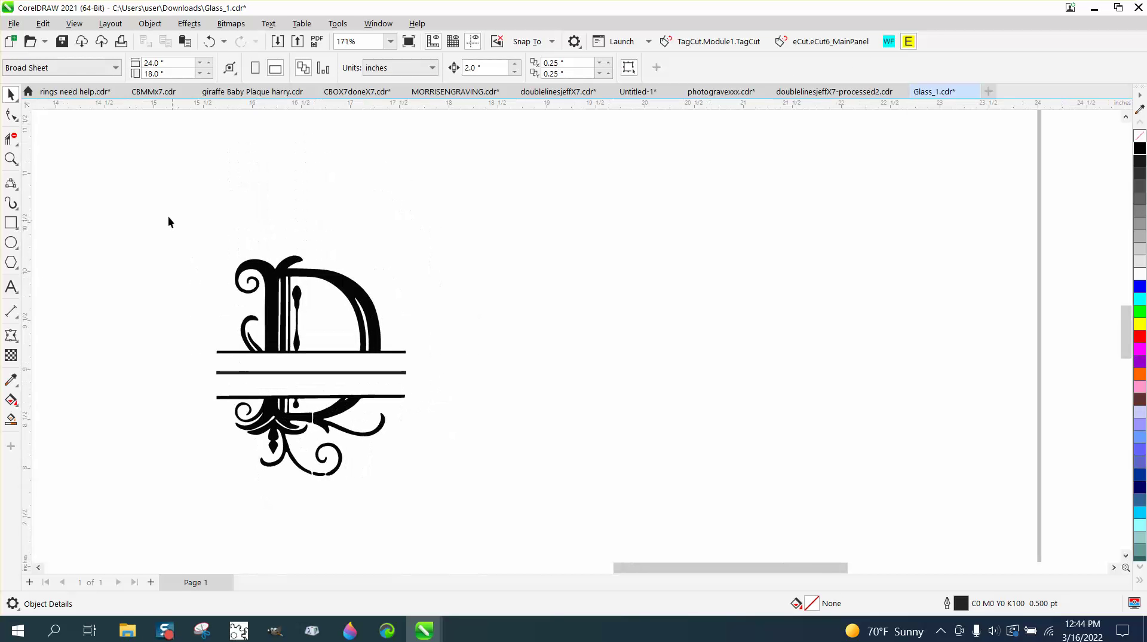
# - Duplicate the entire D monogram and move the copy sideways, clear of the original
pyautogui.moveTo(527, 519); pyautogui.dragTo(528, 519)
pyautogui.hotkey('ctrl', 'd')
pyautogui.hotkey('shift', 'Right')
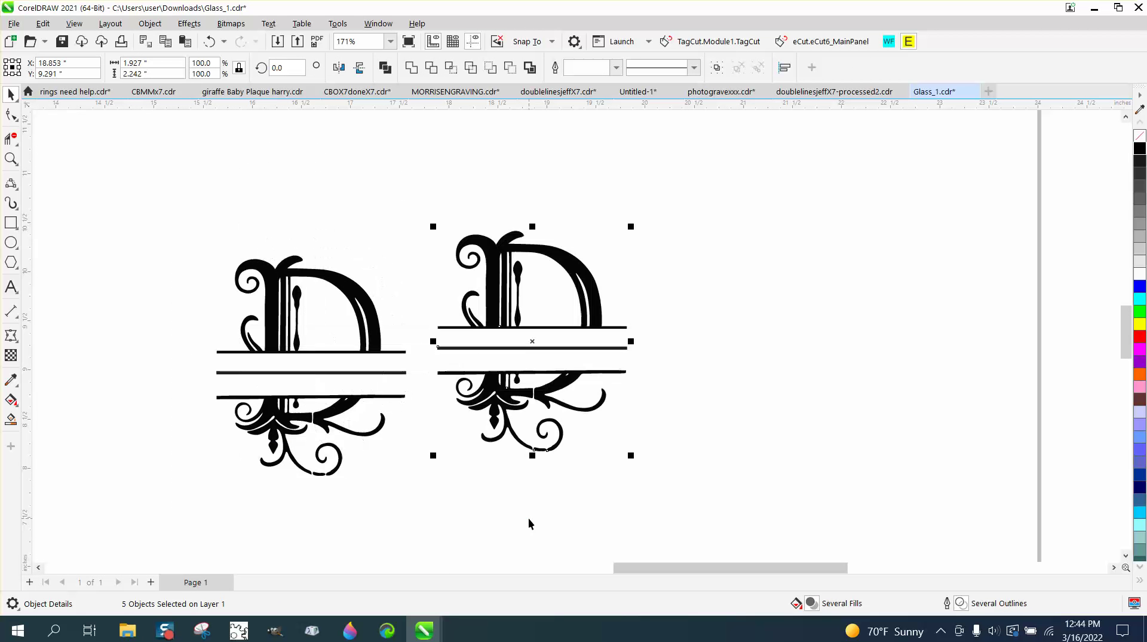
pyautogui.hotkey('shift', 'Right')
pyautogui.click(615, 459)
# - Set both the horizontal and vertical duplicate distances to 0 inches
pyautogui.moveTo(571, 62); pyautogui.dragTo(521, 62)
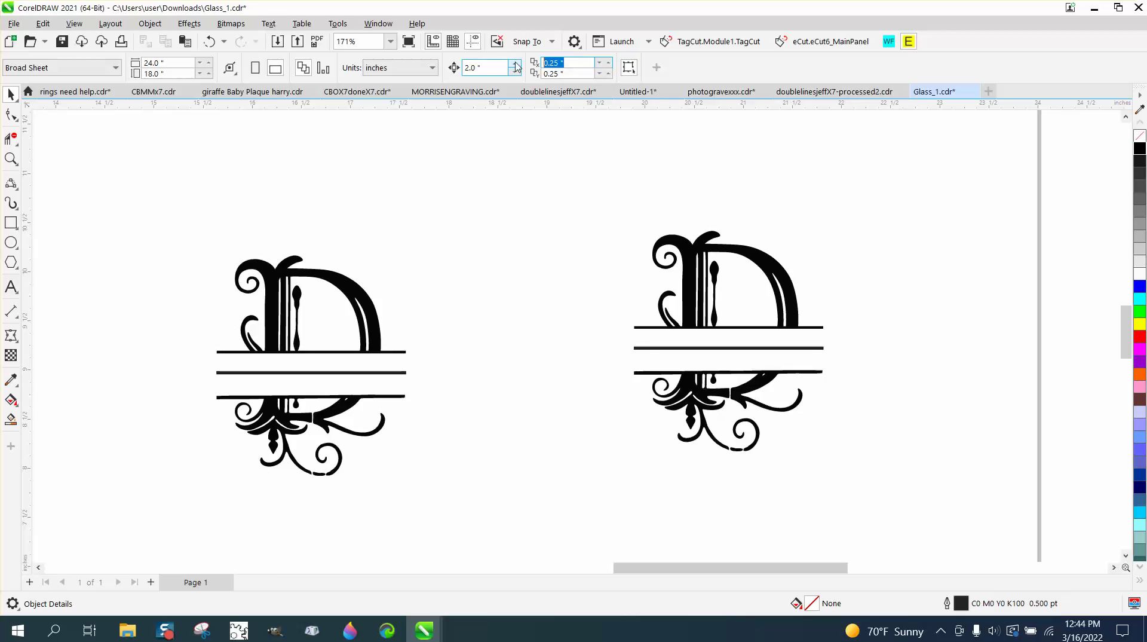
pyautogui.write('0.2')
pyautogui.press('Tab')
pyautogui.write('0')
pyautogui.press('Tab')
pyautogui.write('0')
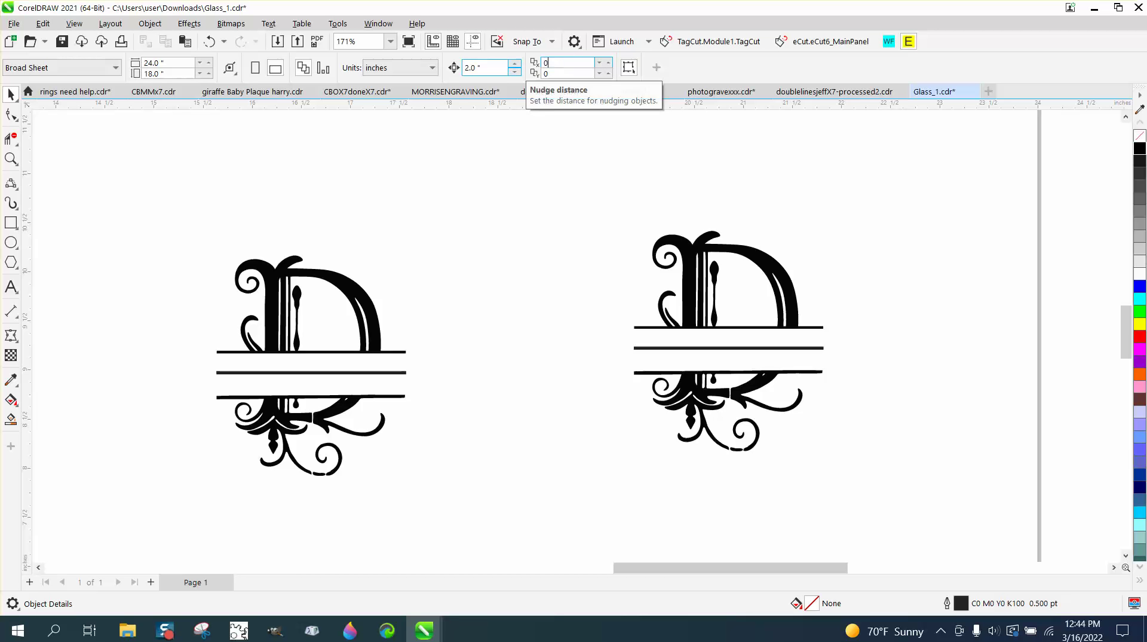
pyautogui.press('Return')
# - Delete the misaligned copy, duplicate the original monogram again and place the duplicate about 6 inches to its right at the same height
pyautogui.moveTo(614, 204); pyautogui.dragTo(905, 526)
pyautogui.press('Delete')
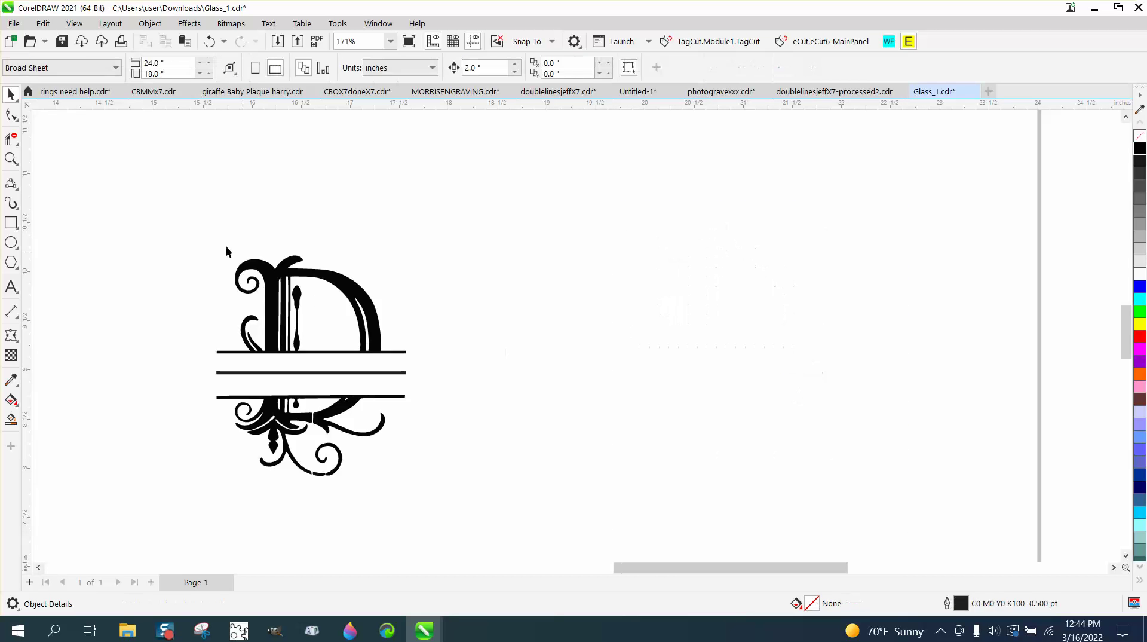
pyautogui.moveTo(495, 464); pyautogui.dragTo(576, 518)
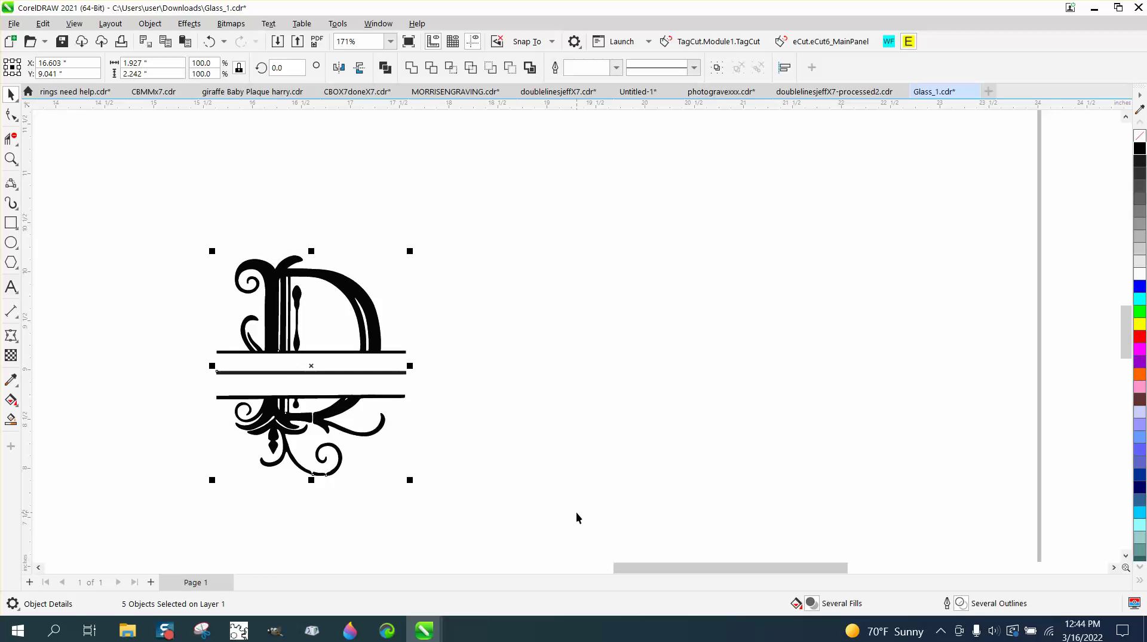
pyautogui.hotkey('ctrl', 'd')
# - Remove the fill from the original monogram and give it a black outline
pyautogui.moveTo(170, 219); pyautogui.dragTo(496, 519)
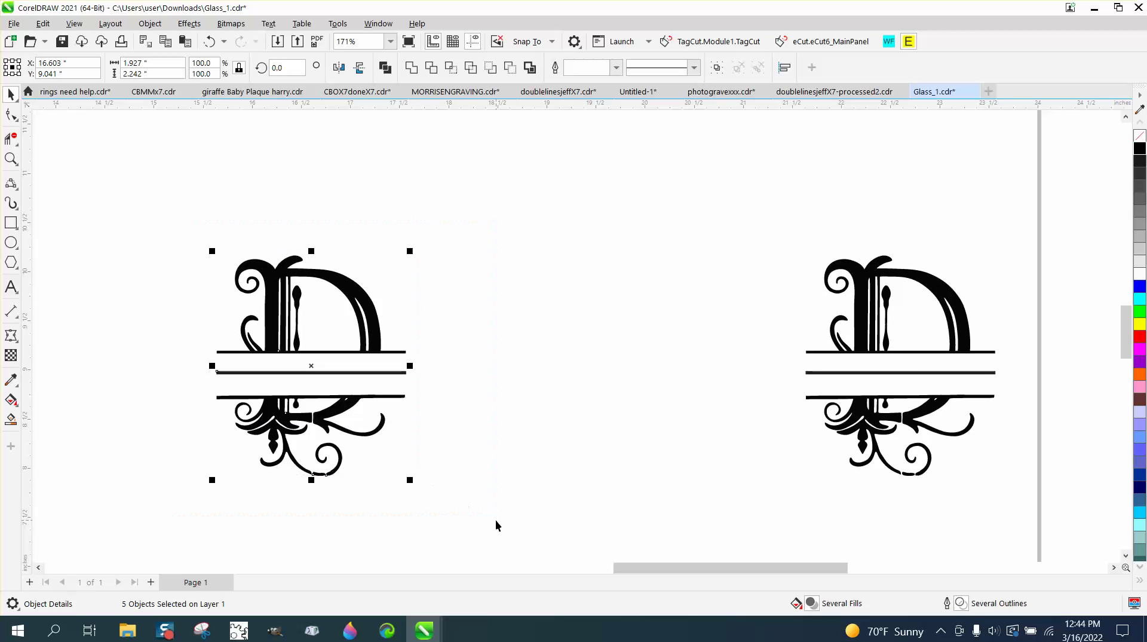
pyautogui.click(1140, 136)
pyautogui.rightClick(1140, 148)
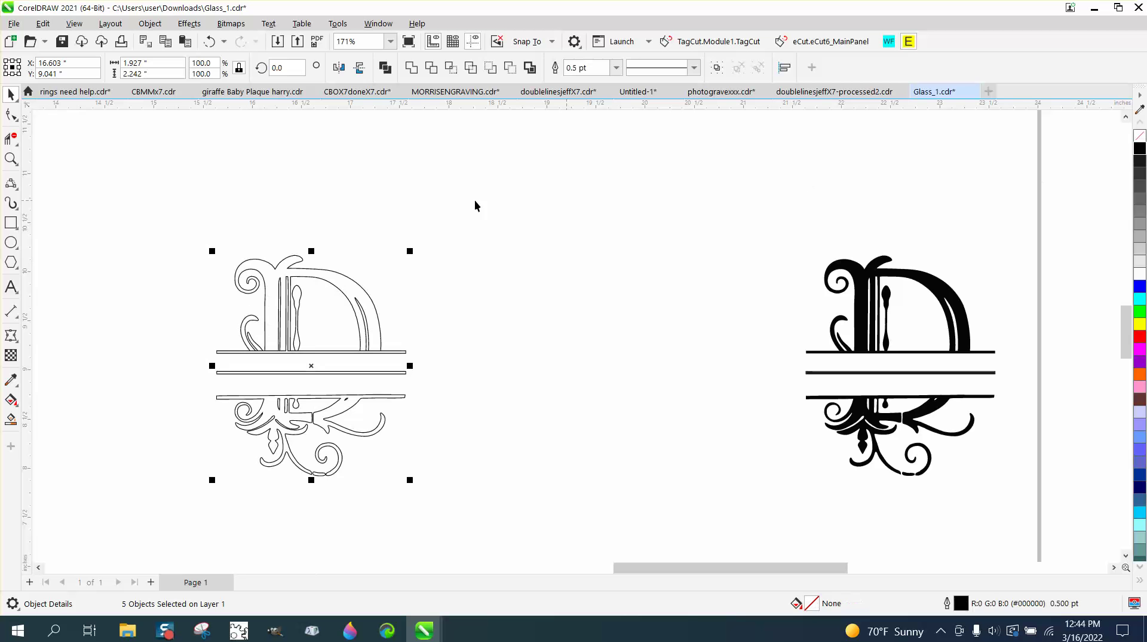
# - Close the gap in the top bar's upper edge with a 2-point line about 0.02 inch long, snapped to the nodes
pyautogui.click(11, 158)
pyautogui.moveTo(643, 509); pyautogui.dragTo(643, 508)
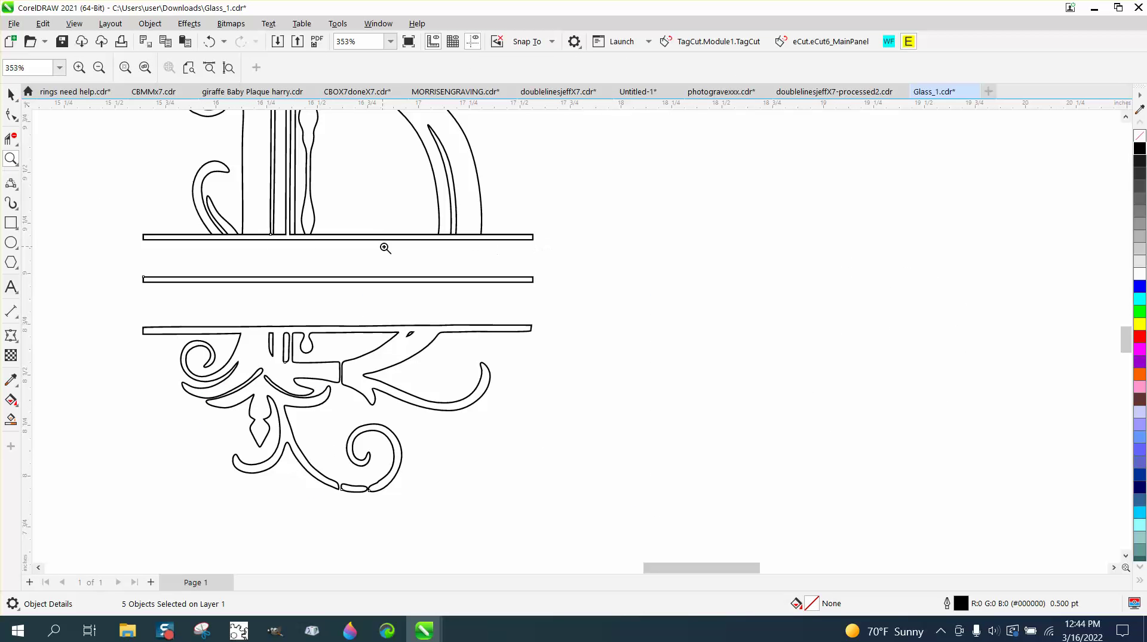
pyautogui.moveTo(278, 221); pyautogui.dragTo(326, 253)
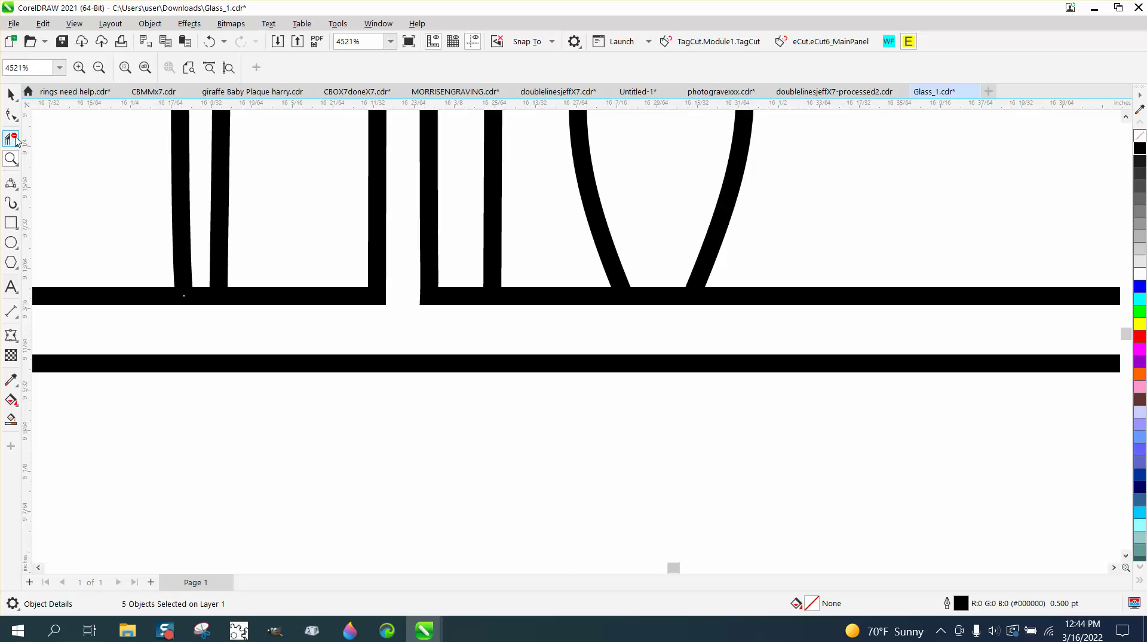
pyautogui.click(12, 184)
pyautogui.click(21, 193)
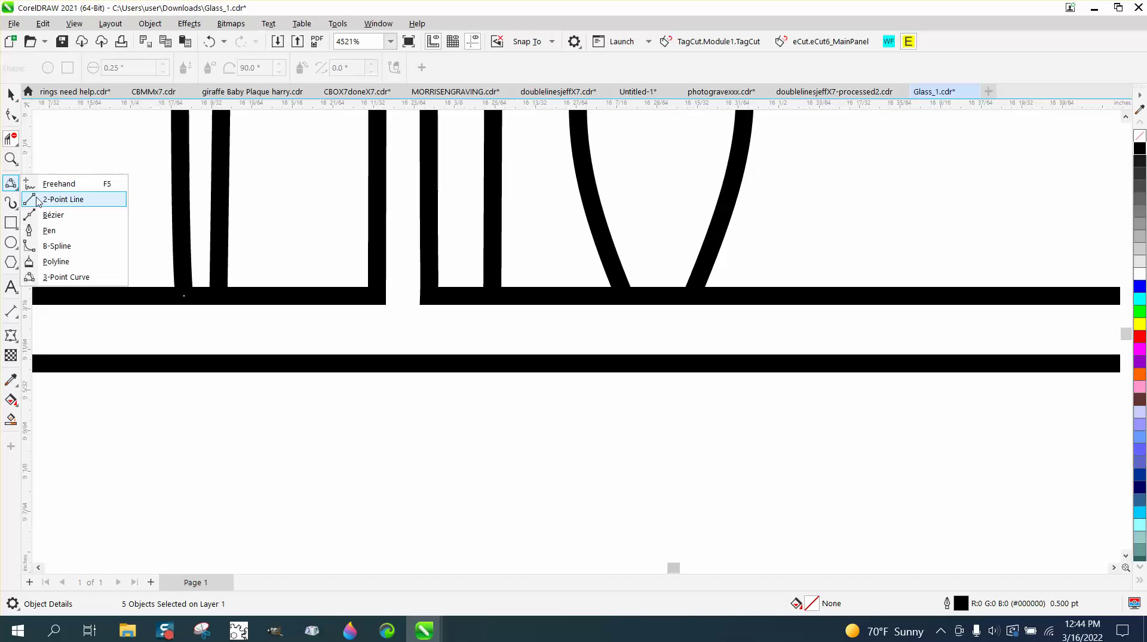
pyautogui.click(56, 182)
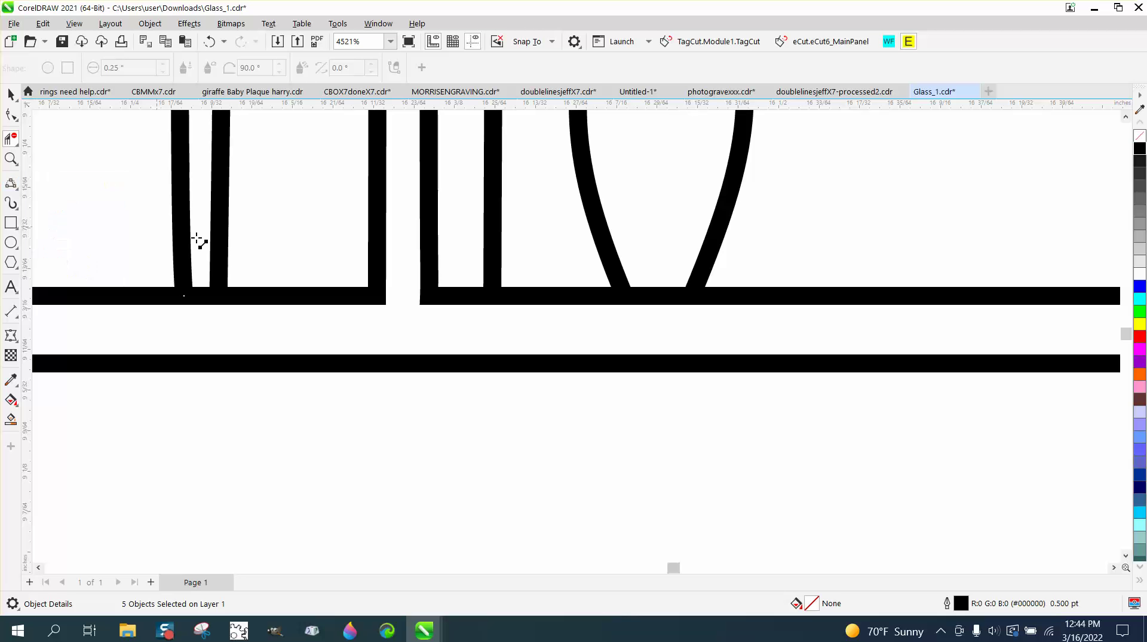
pyautogui.click(430, 297)
pyautogui.click(386, 295)
pyautogui.scroll(-2, 294, 318)
pyautogui.scroll(-7, 292, 318)
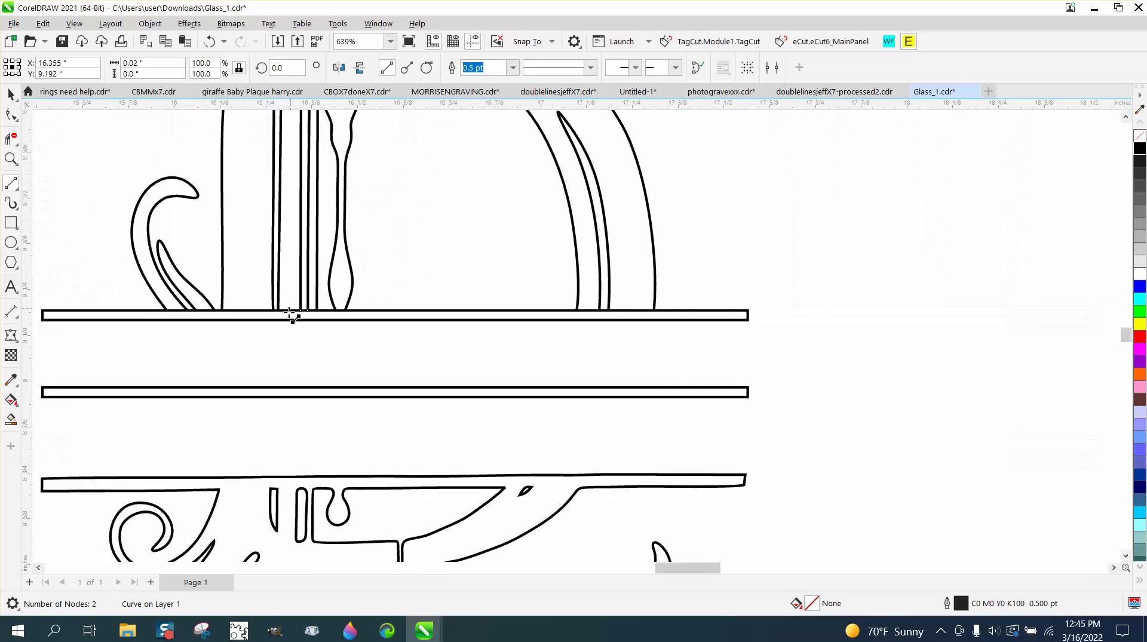
# - Create a blue shape from the enclosed top bar with Smart Fill
pyautogui.click(11, 419)
pyautogui.click(161, 68)
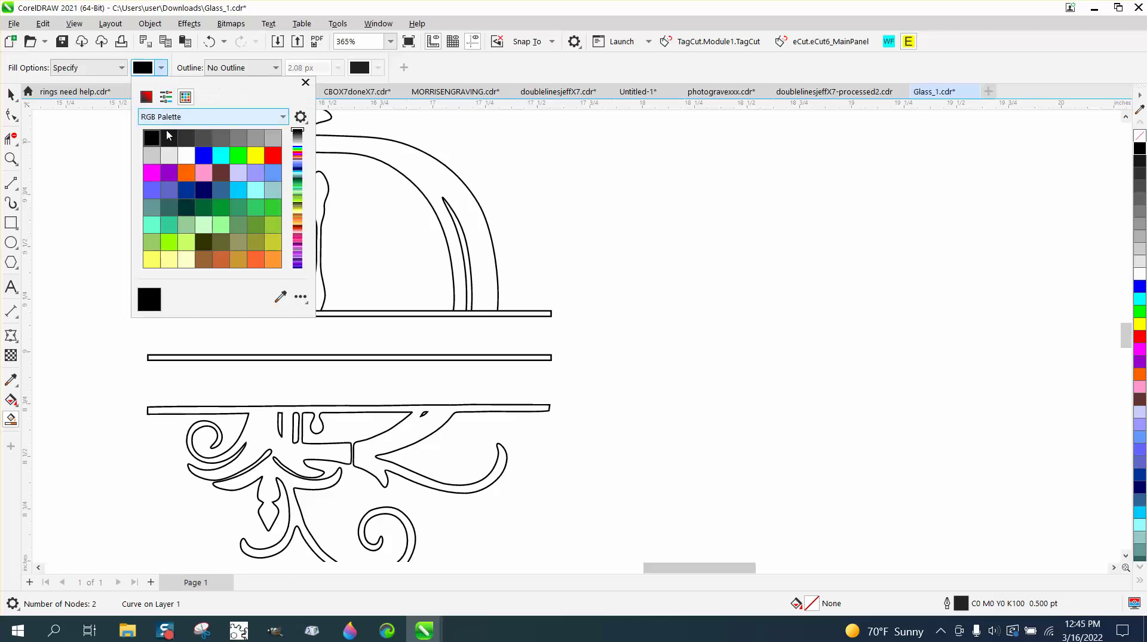
pyautogui.click(204, 156)
pyautogui.click(376, 317)
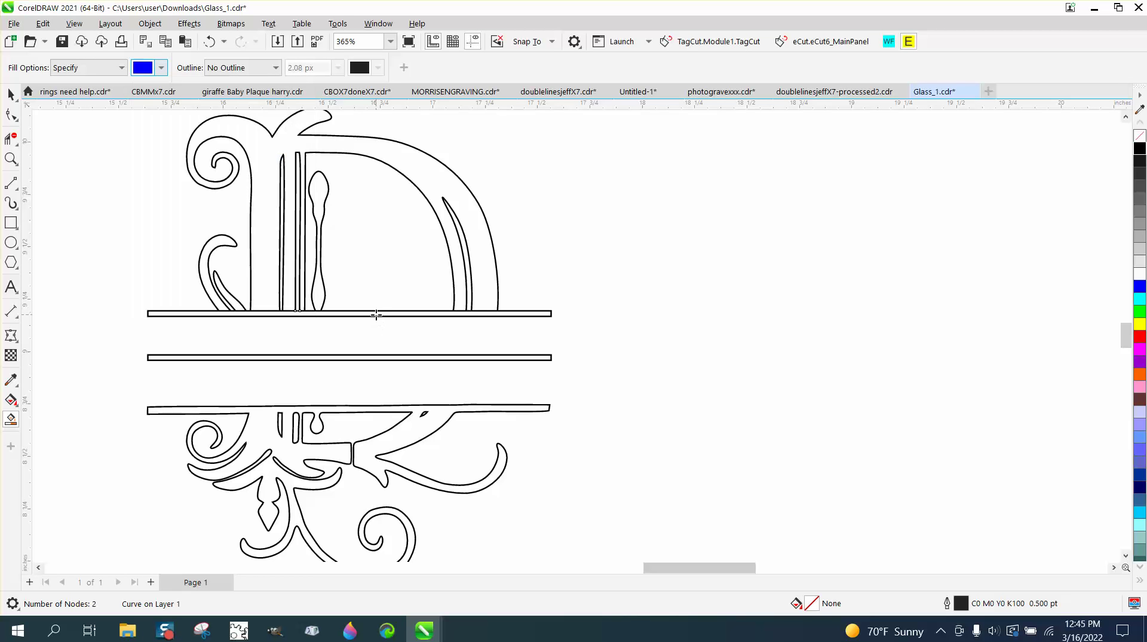
pyautogui.click(377, 313)
# - Nudge the new bar shape 2 inches to the right, remove its fill and give it a black outline
pyautogui.press('Right')
pyautogui.click(1140, 136)
pyautogui.rightClick(1140, 149)
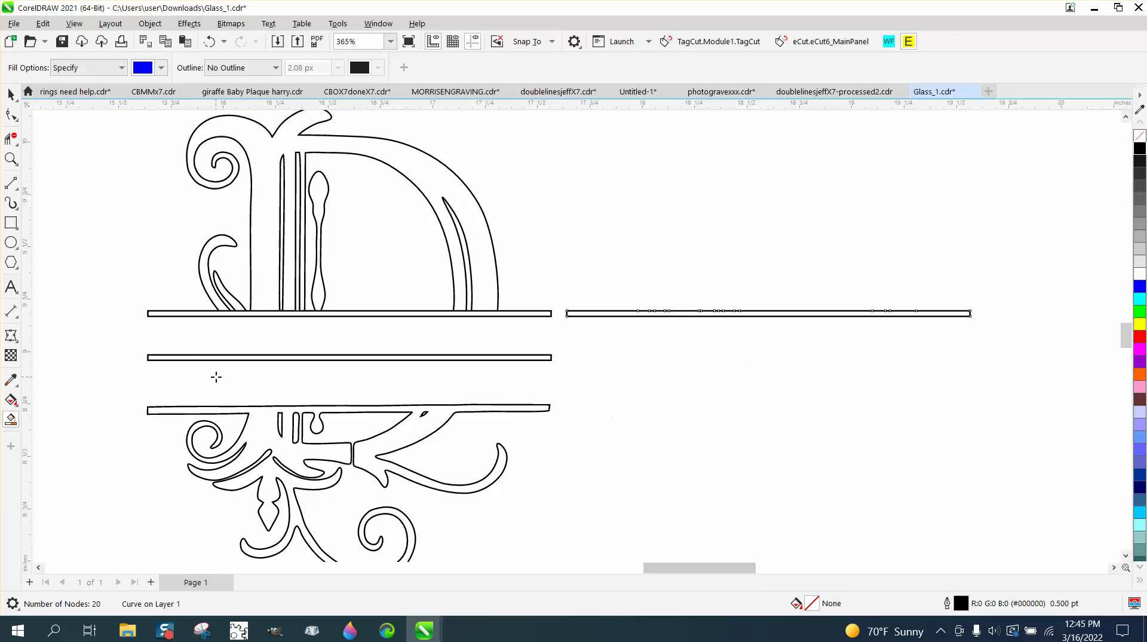
# - Remove the top bar's upper-edge segments inside the foot of the curl and the D's main stem with Virtual Segment Delete
pyautogui.click(10, 158)
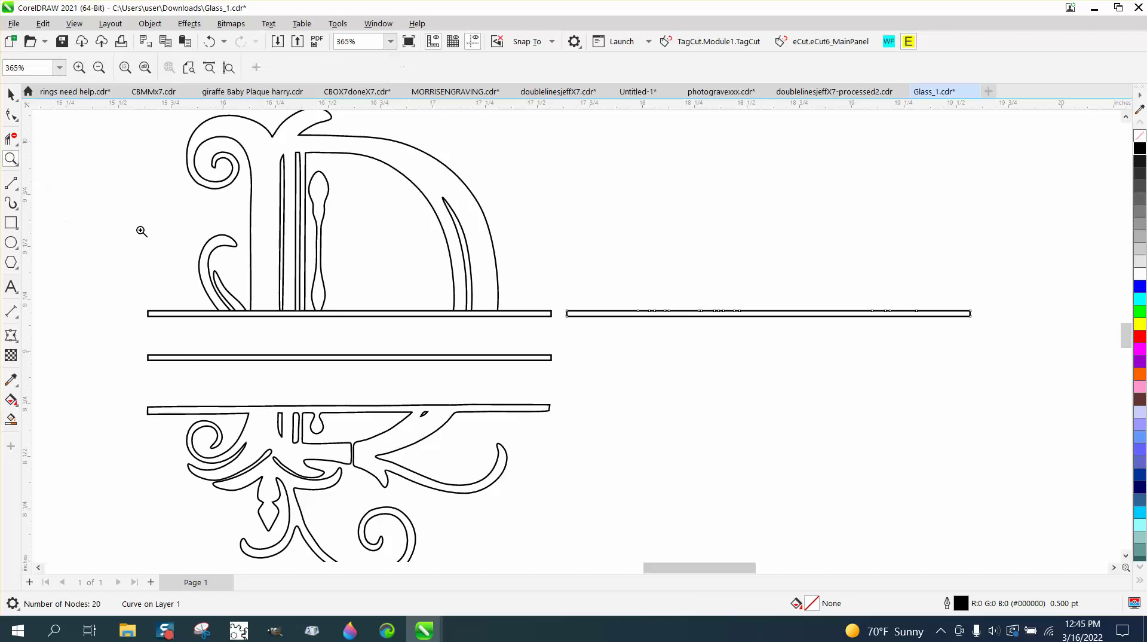
pyautogui.moveTo(162, 290); pyautogui.dragTo(673, 341)
pyautogui.click(15, 163)
pyautogui.click(53, 160)
pyautogui.click(12, 140)
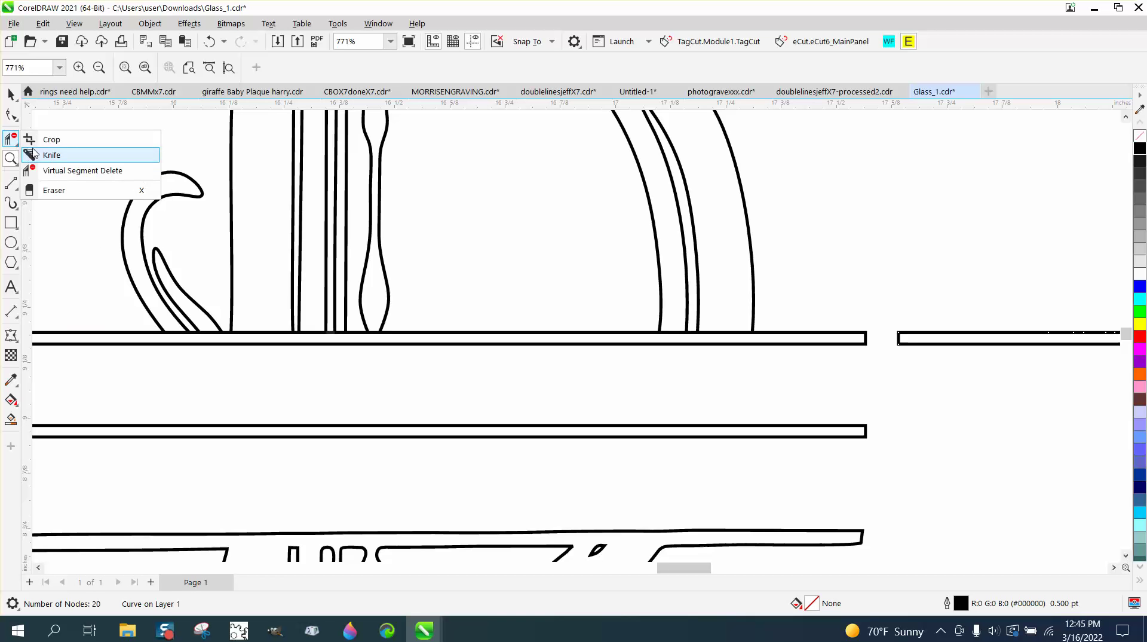
pyautogui.click(47, 189)
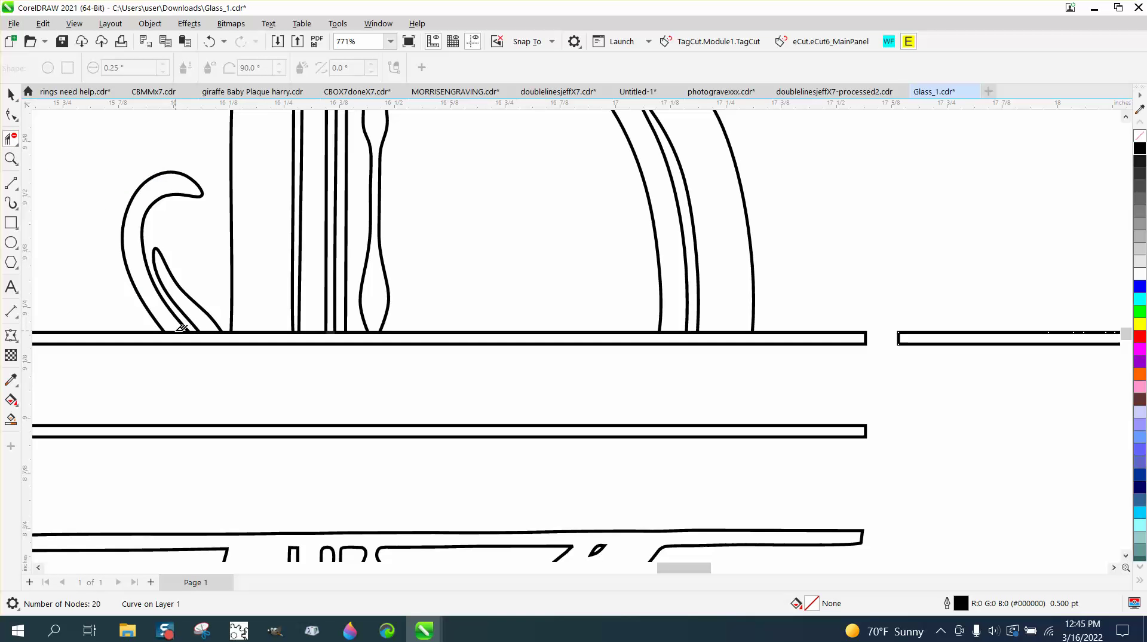
pyautogui.click(179, 331)
pyautogui.scroll(-2, 314, 345)
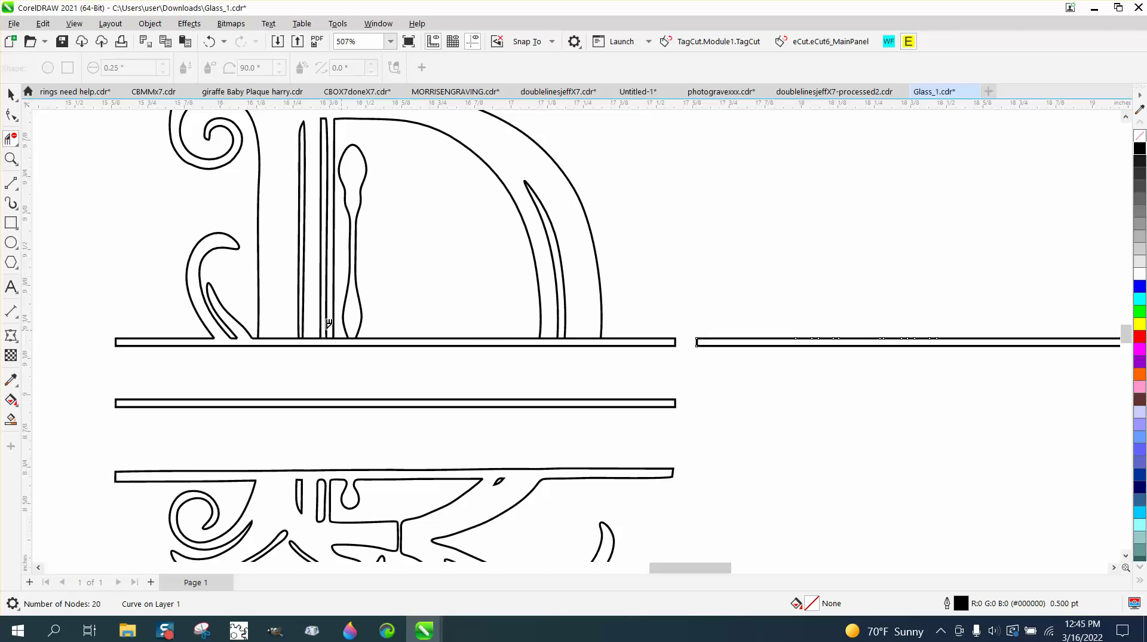
pyautogui.click(280, 337)
# - Delete the top bar's upper-edge segment at the base of the spindle shape
pyautogui.click(11, 159)
pyautogui.moveTo(266, 251); pyautogui.dragTo(564, 396)
pyautogui.scroll(-2, 410, 361)
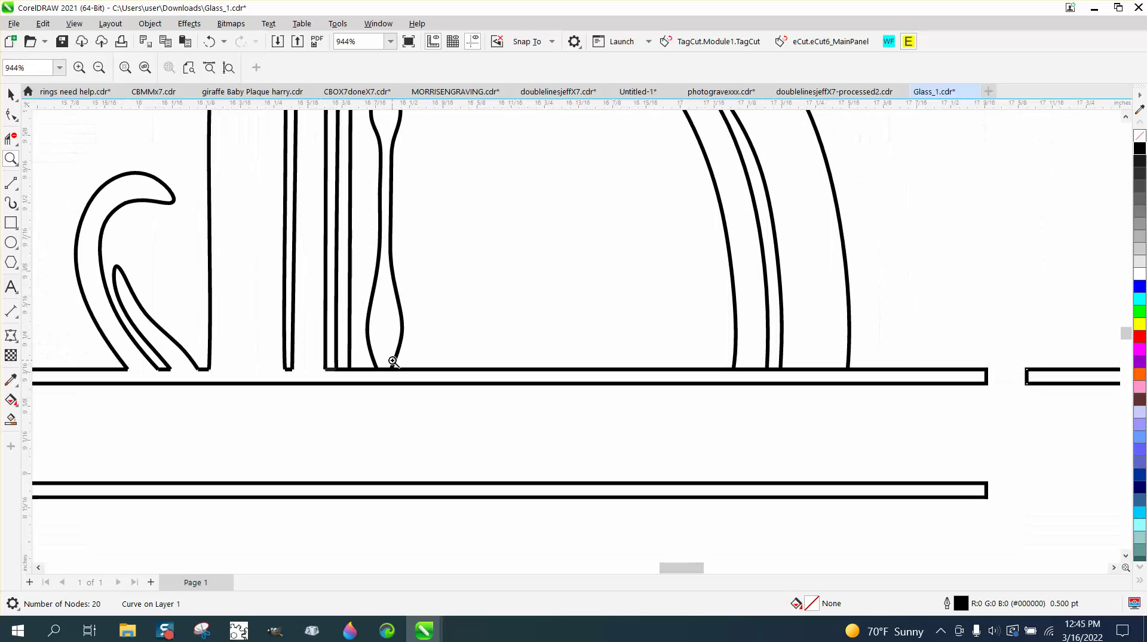
pyautogui.click(10, 139)
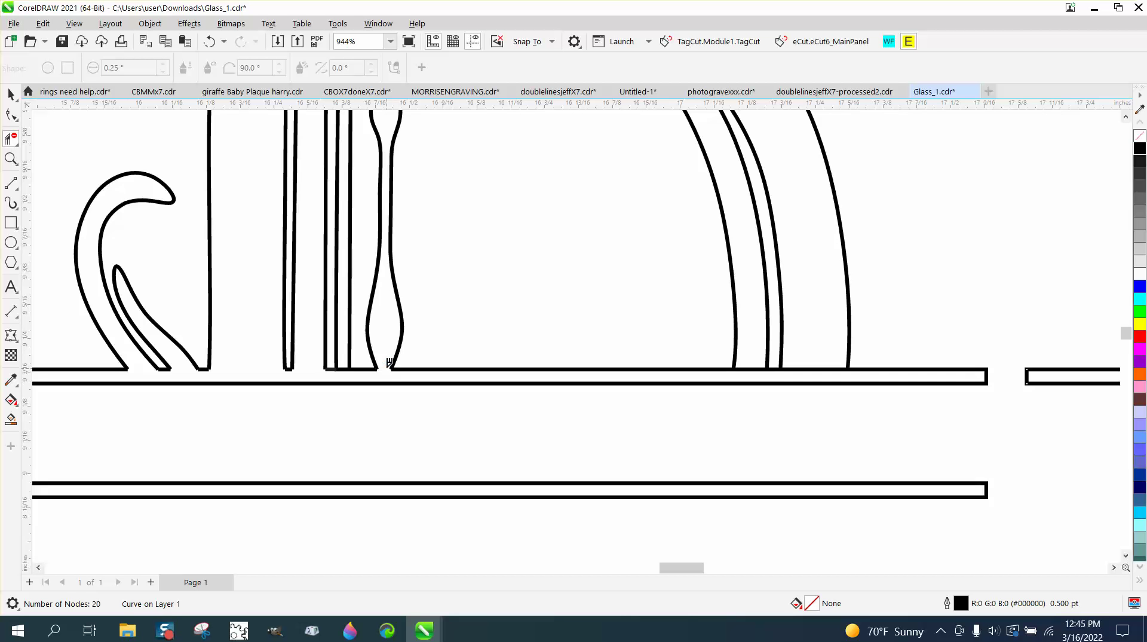
pyautogui.scroll(-2, 389, 363)
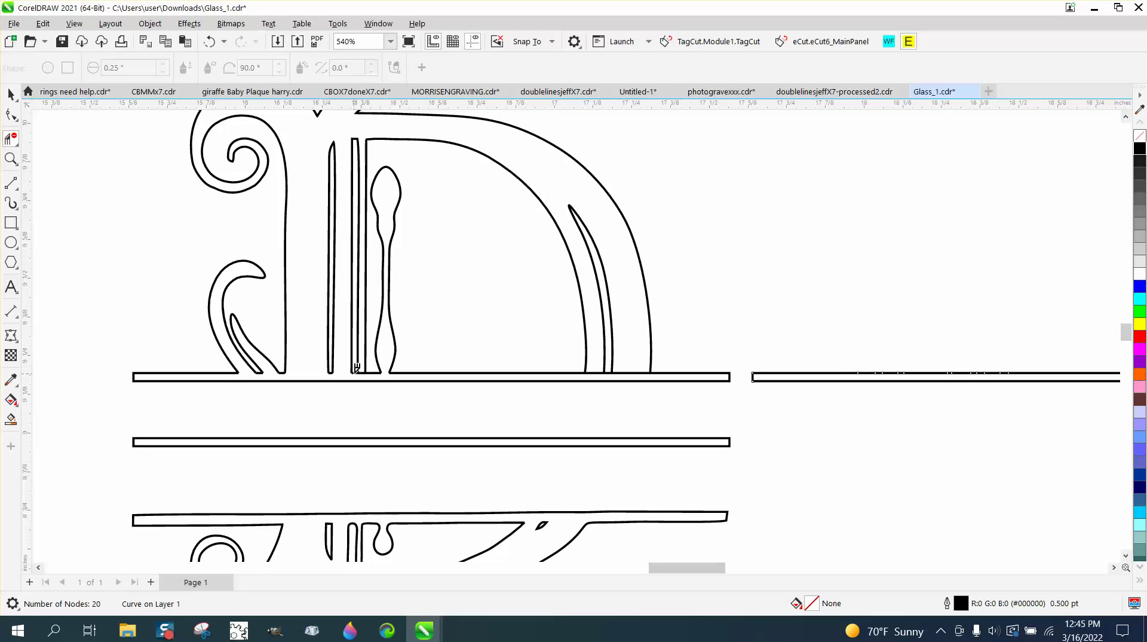
# - Try to remove the short upper-edge segment beneath the narrow strip beside the spindle, undoing the unwanted deletions
pyautogui.click(361, 369)
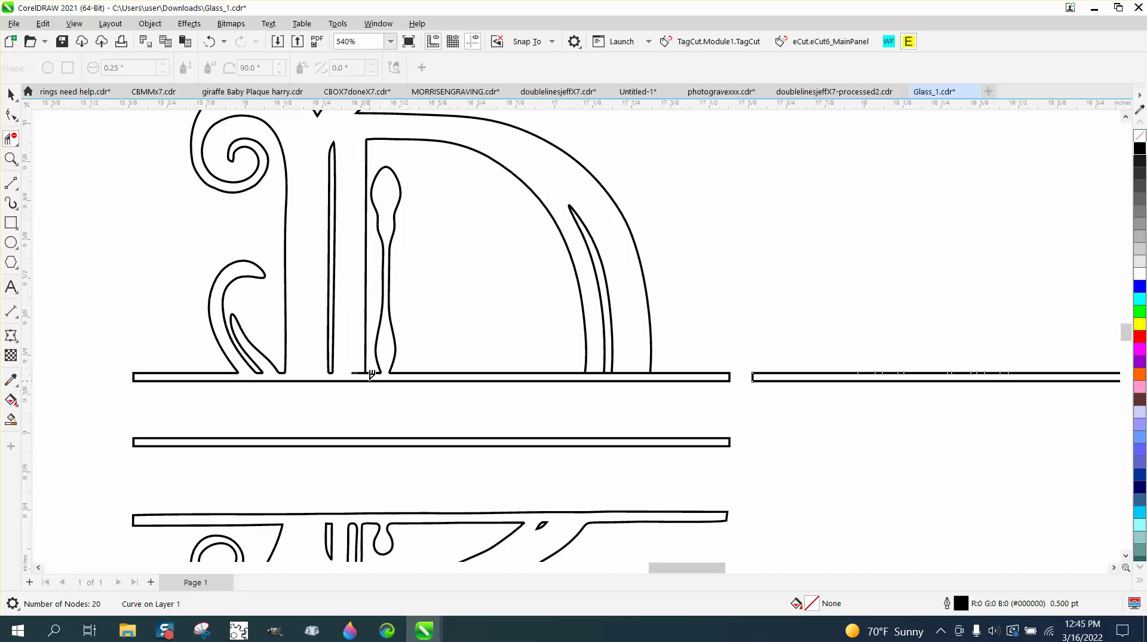
pyautogui.click(210, 43)
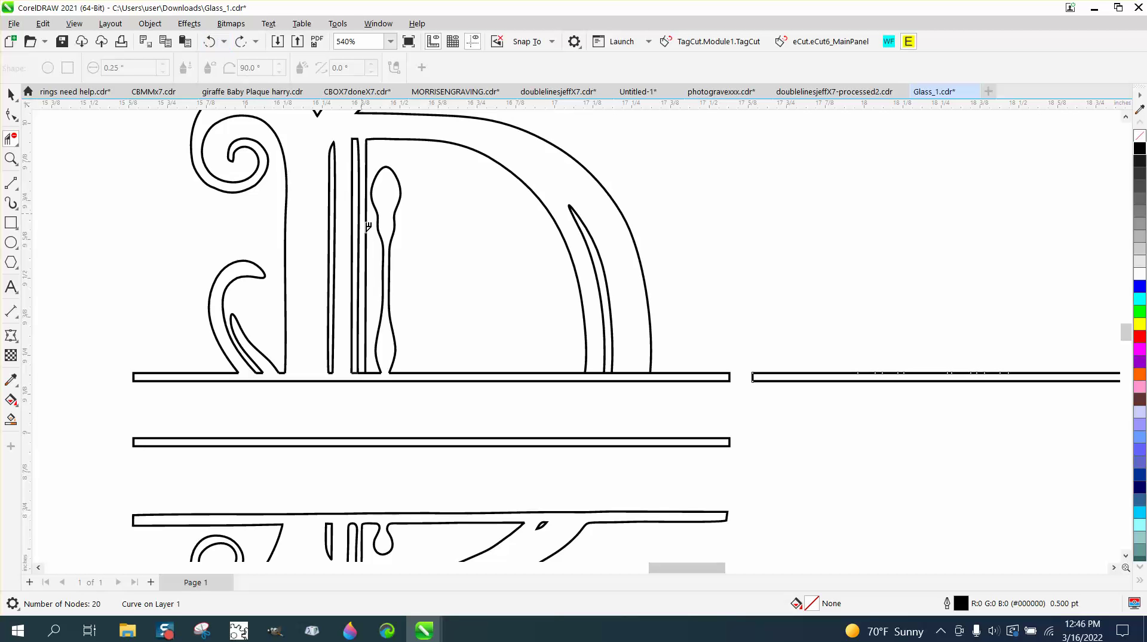
pyautogui.click(358, 367)
pyautogui.scroll(-2, 418, 379)
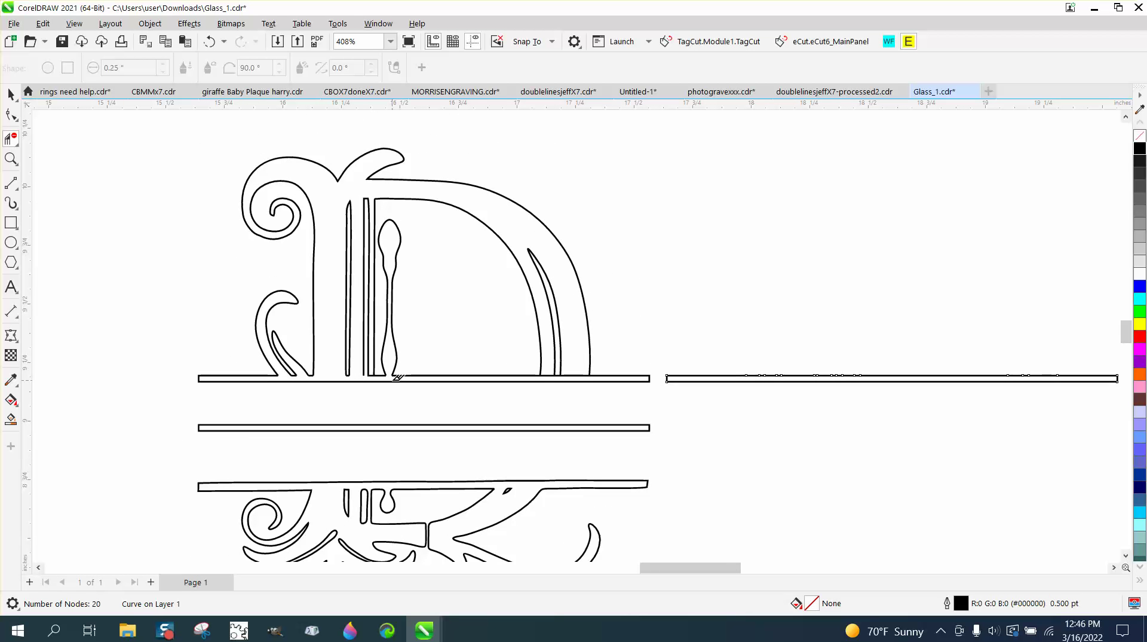
pyautogui.click(208, 42)
pyautogui.scroll(-2, 383, 369)
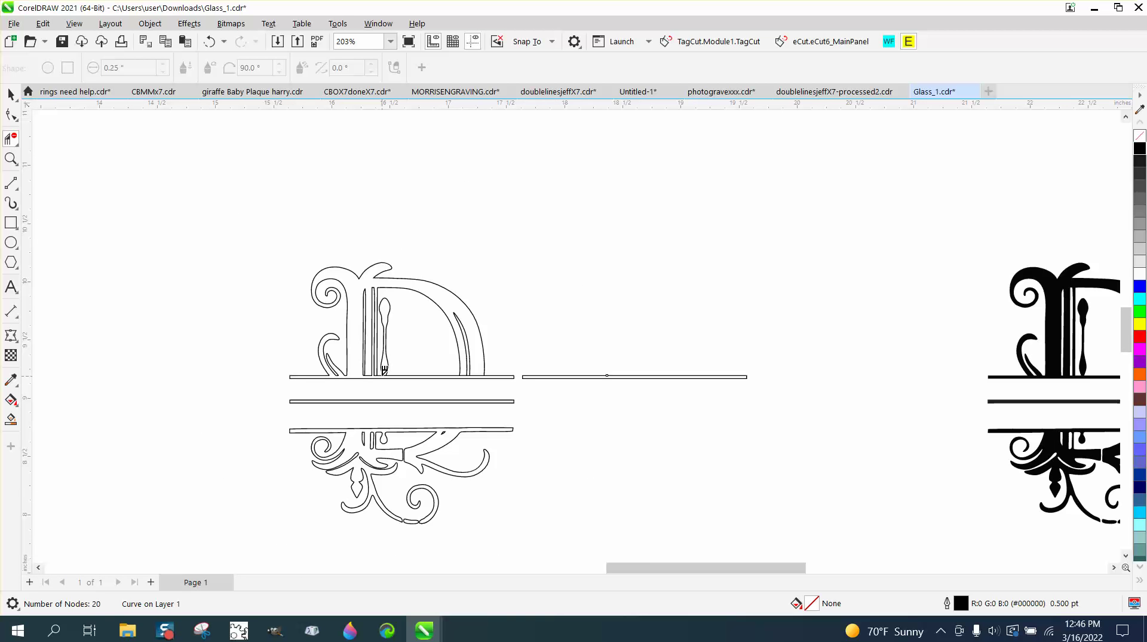
# - Delete the top bar's upper-edge segments at the base of the spindle and inside the foot of the D's curved stroke
pyautogui.click(24, 167)
pyautogui.moveTo(344, 315); pyautogui.dragTo(513, 412)
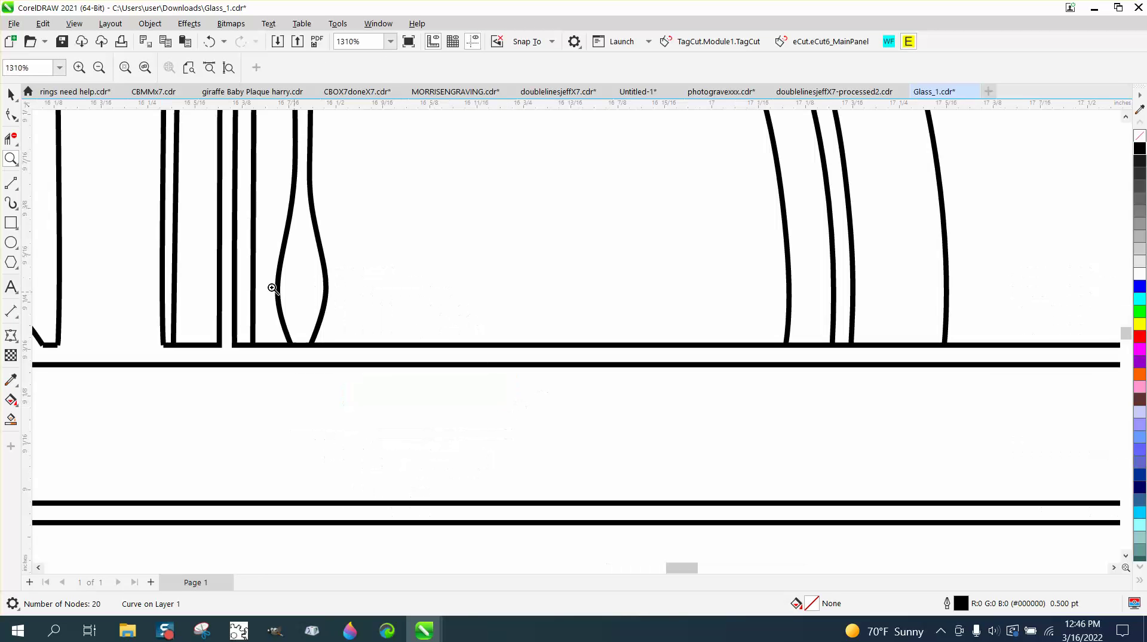
pyautogui.click(11, 139)
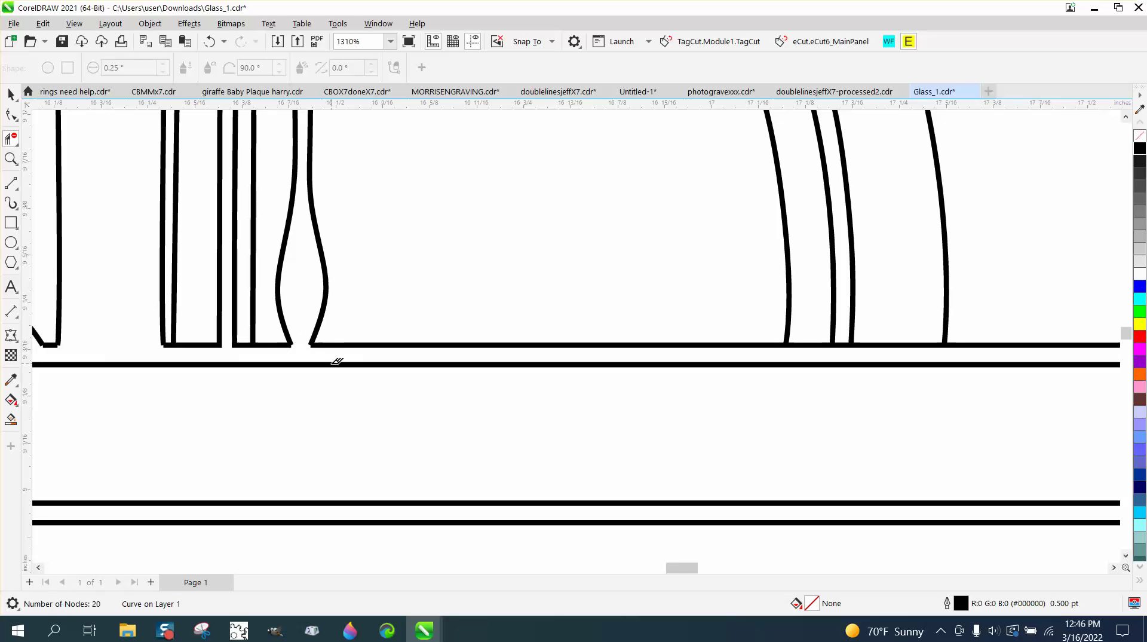
pyautogui.scroll(-3, 301, 374)
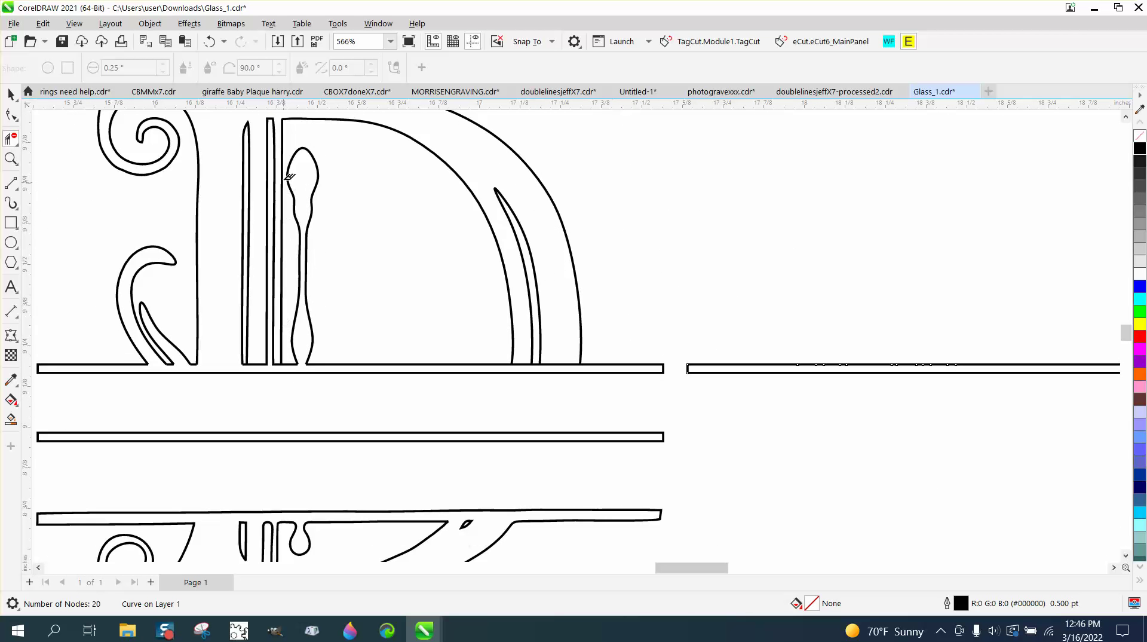
pyautogui.click(524, 363)
pyautogui.scroll(-2, 561, 358)
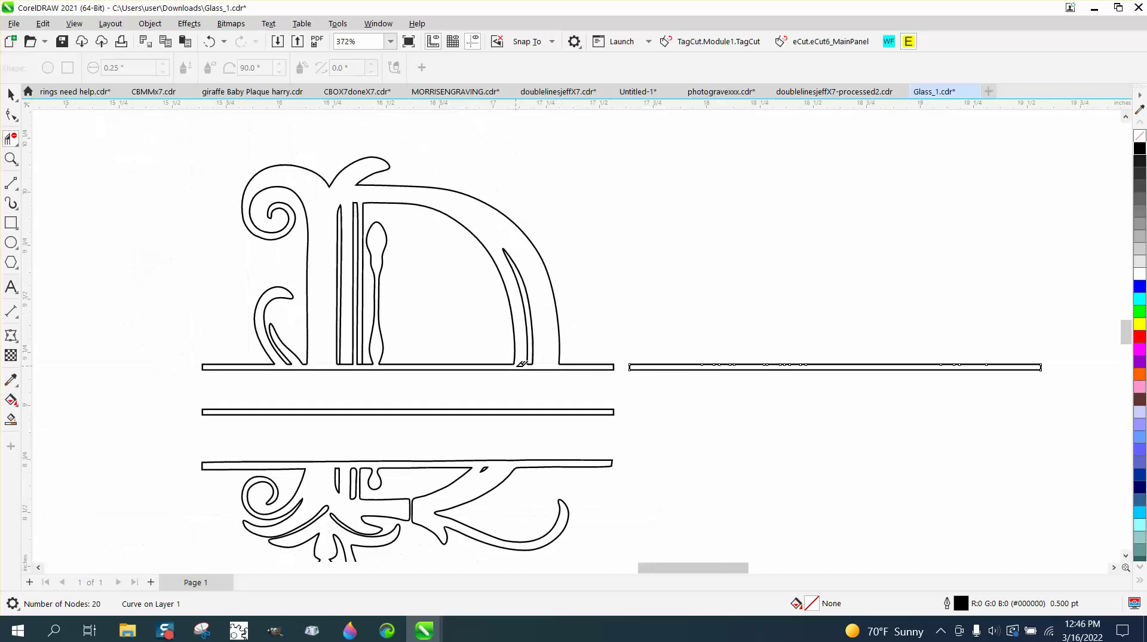
# - Smart Fill the upper half of the monogram with black and nudge the filled copy 2 inches left of the outline
pyautogui.click(11, 94)
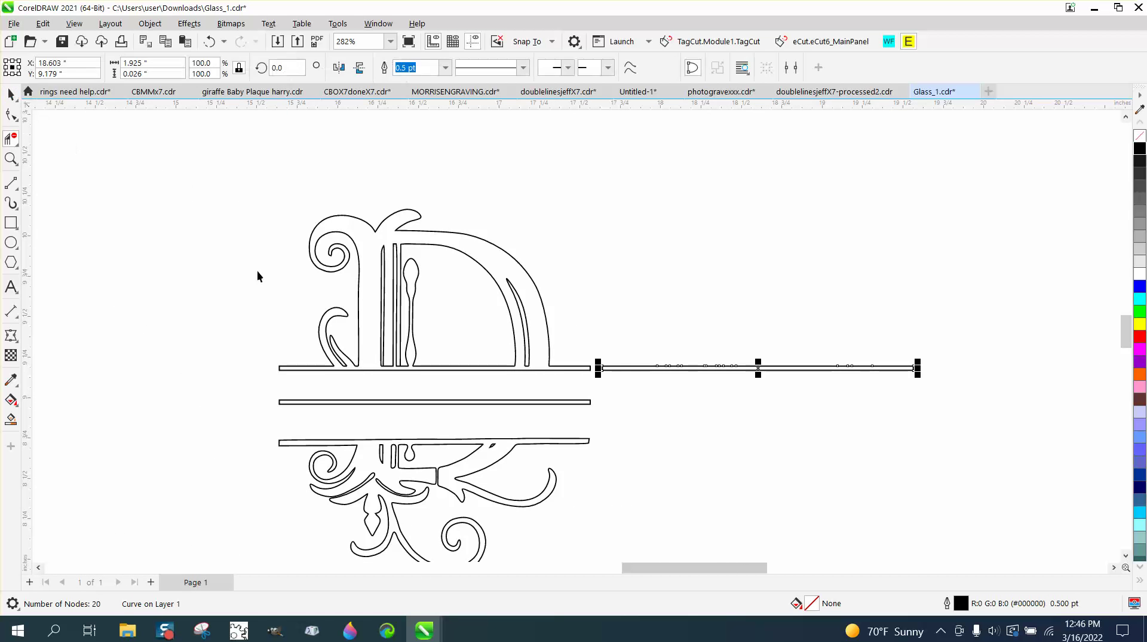
pyautogui.click(10, 418)
pyautogui.click(161, 68)
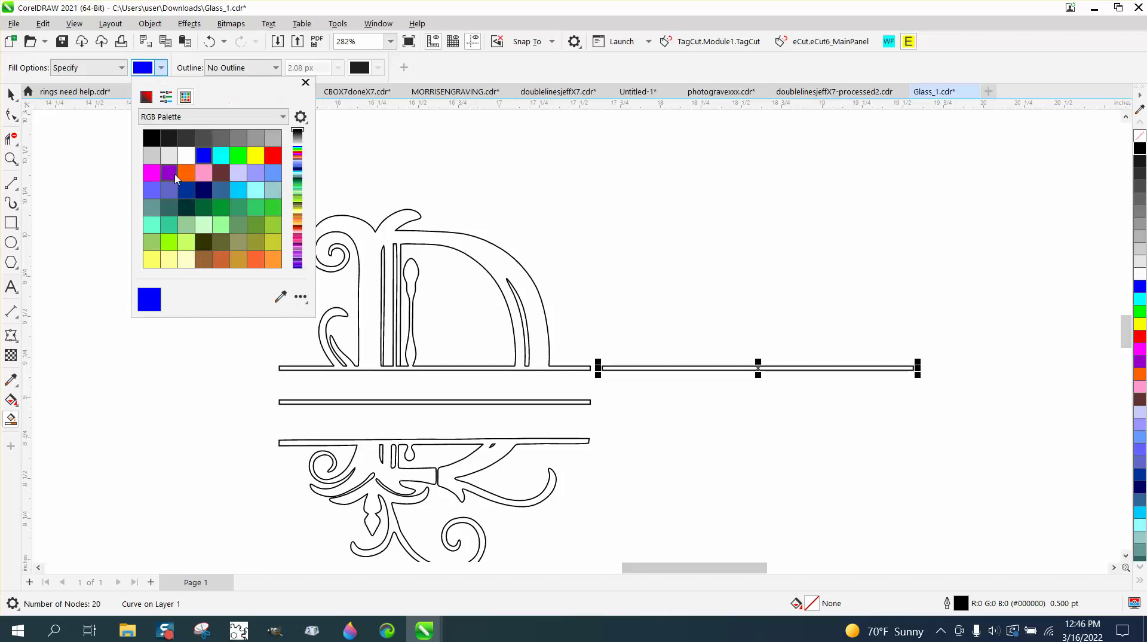
pyautogui.click(151, 138)
pyautogui.click(398, 241)
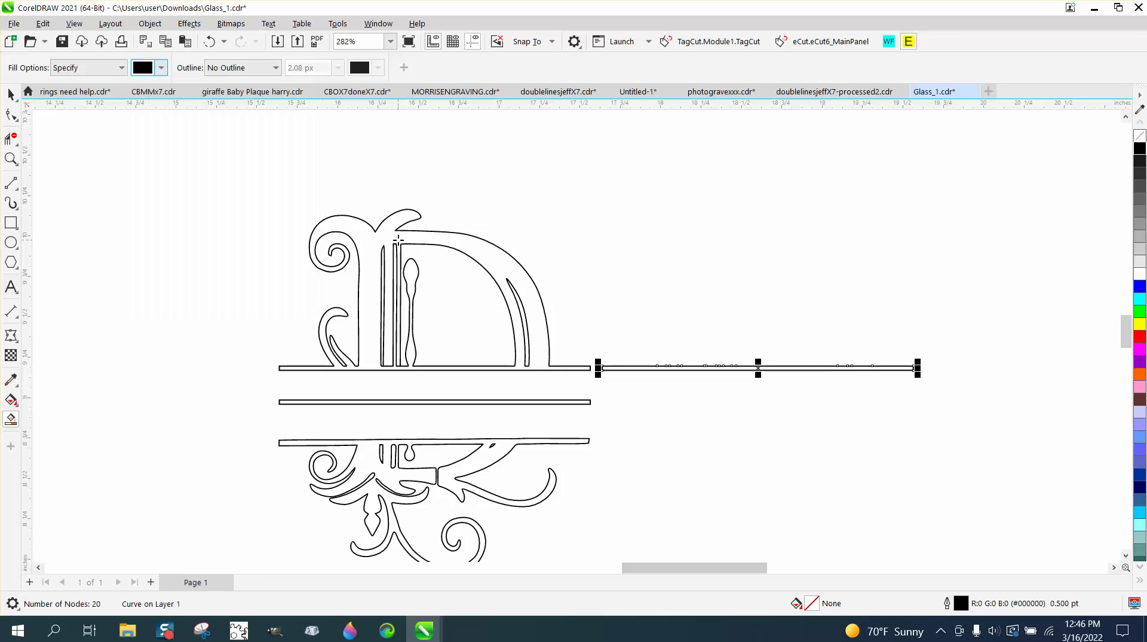
pyautogui.click(398, 240)
pyautogui.press('Left')
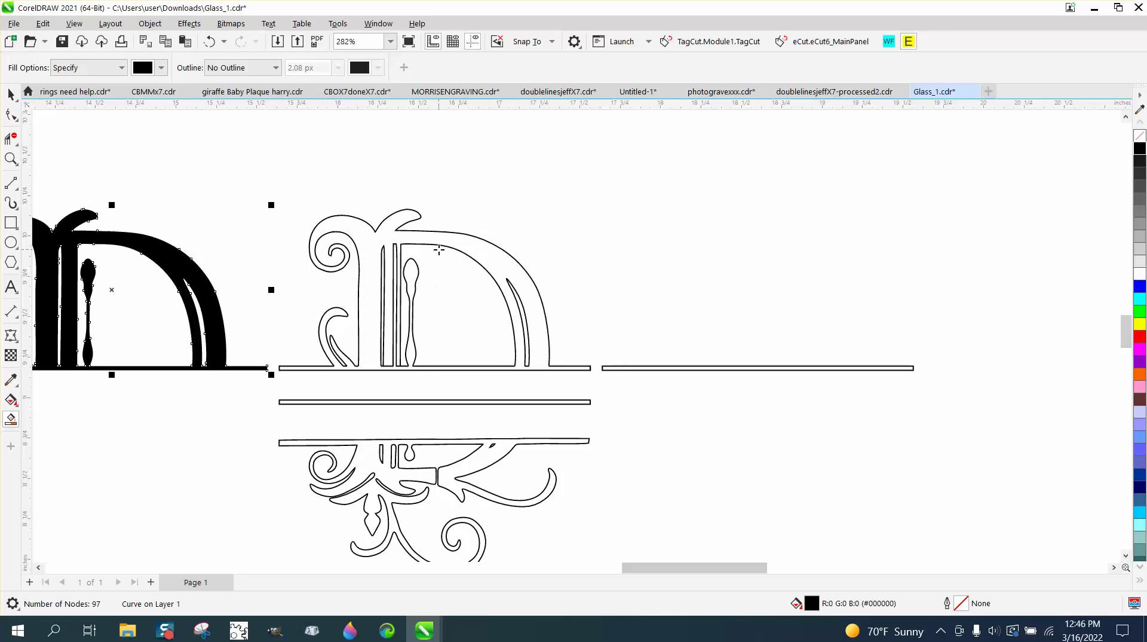
# - Delete the middle bar rectangle between the monogram's upper and lower halves
pyautogui.scroll(-1, 473, 279)
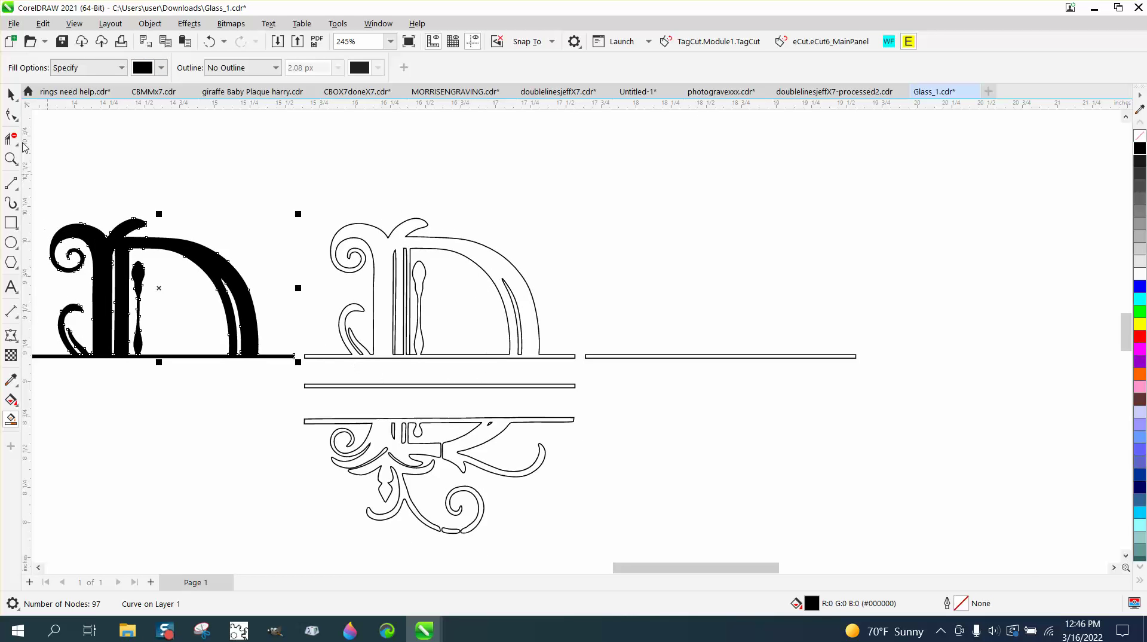
pyautogui.click(10, 94)
pyautogui.click(368, 386)
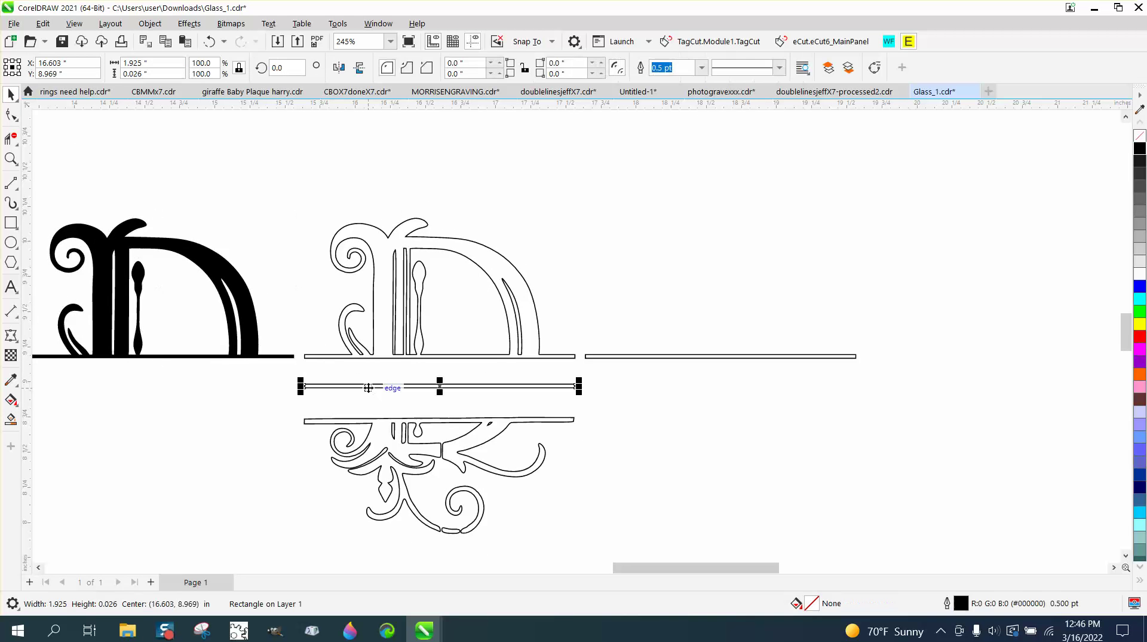
pyautogui.press('Delete')
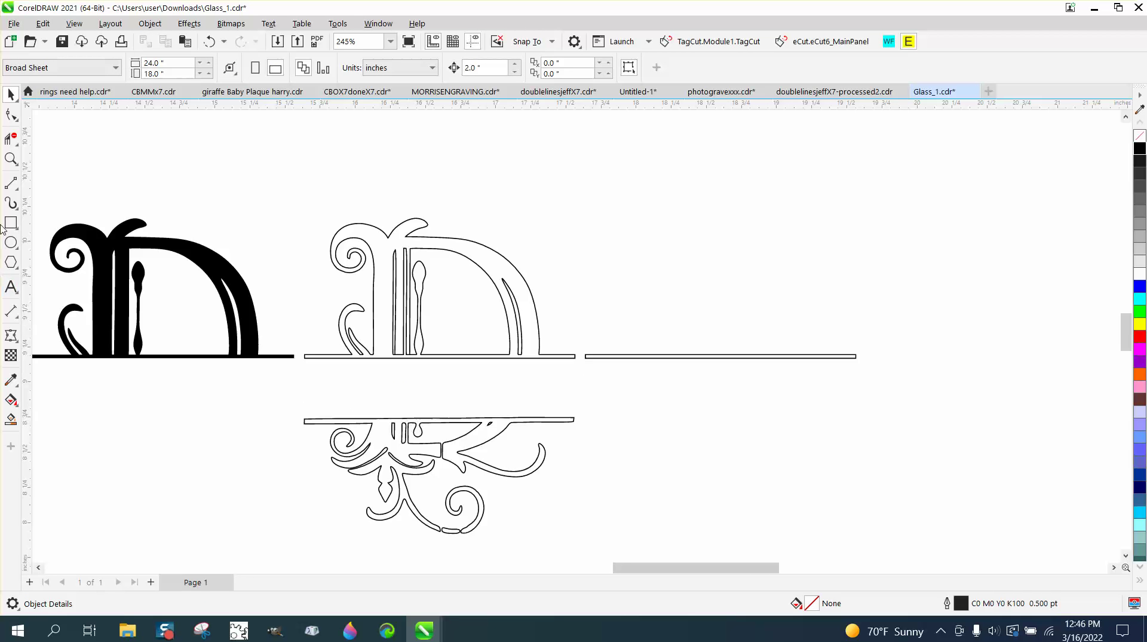
# - Break the lower half's curve at the two nodes where its bar's lower edge meets the ornament, and delete the detached bar outline
pyautogui.click(11, 158)
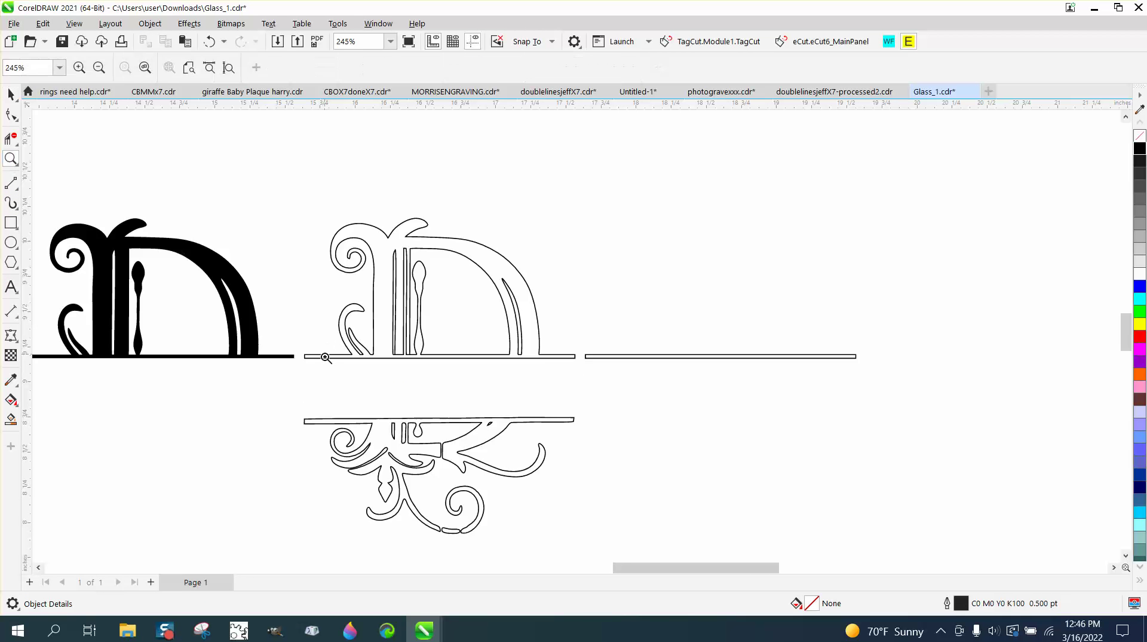
pyautogui.moveTo(289, 393); pyautogui.dragTo(652, 506)
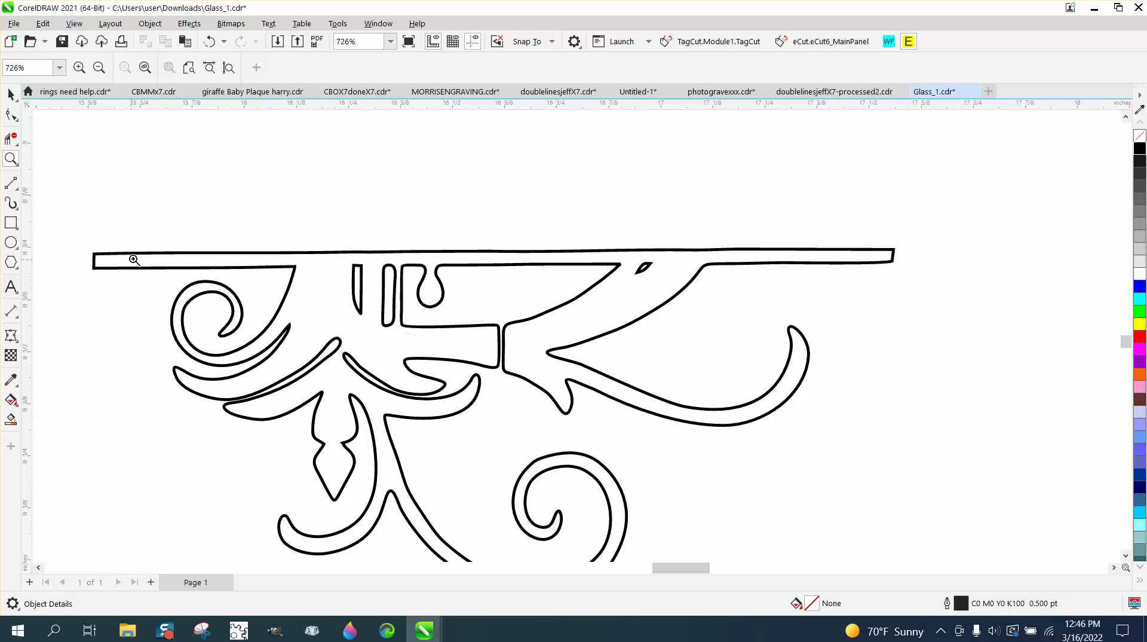
pyautogui.click(11, 114)
pyautogui.click(194, 254)
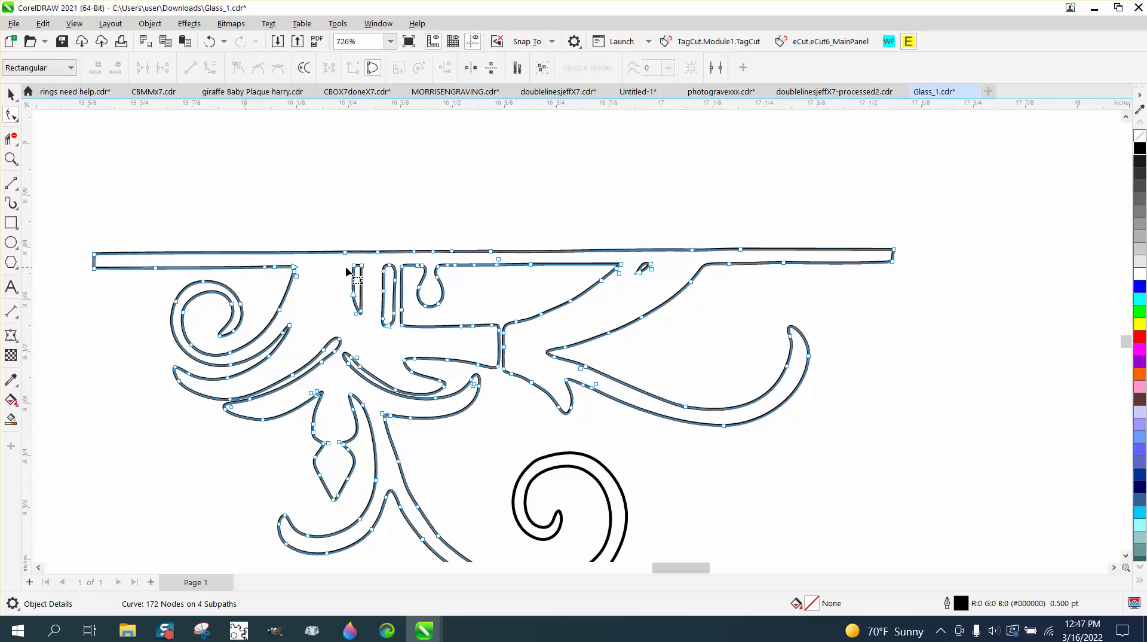
pyautogui.click(731, 265)
pyautogui.rightClick(738, 267)
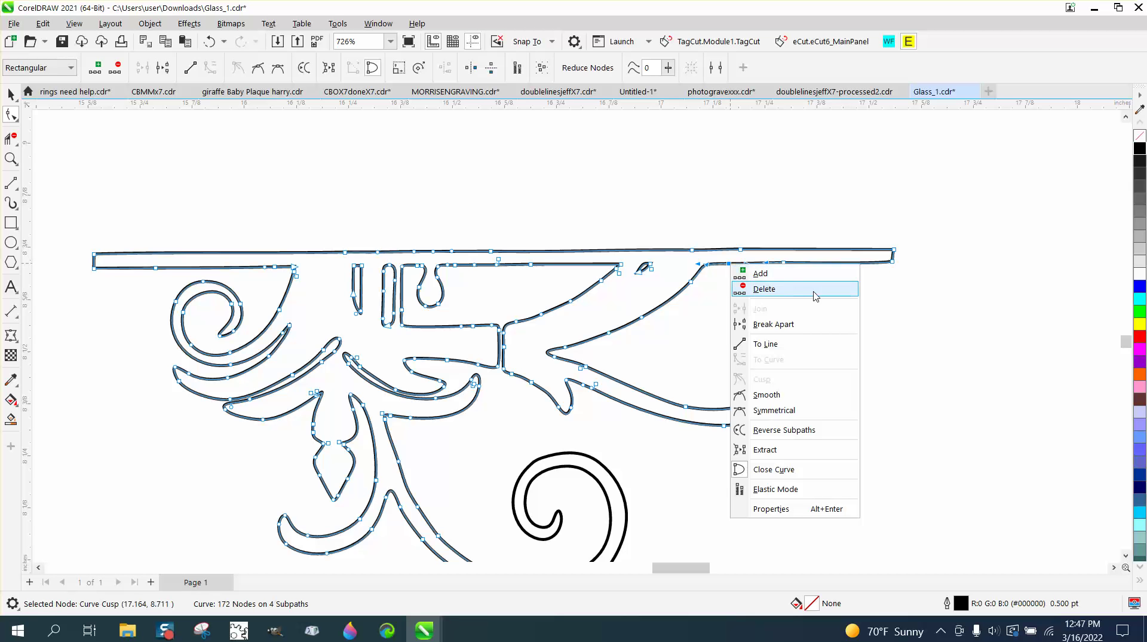
pyautogui.click(792, 323)
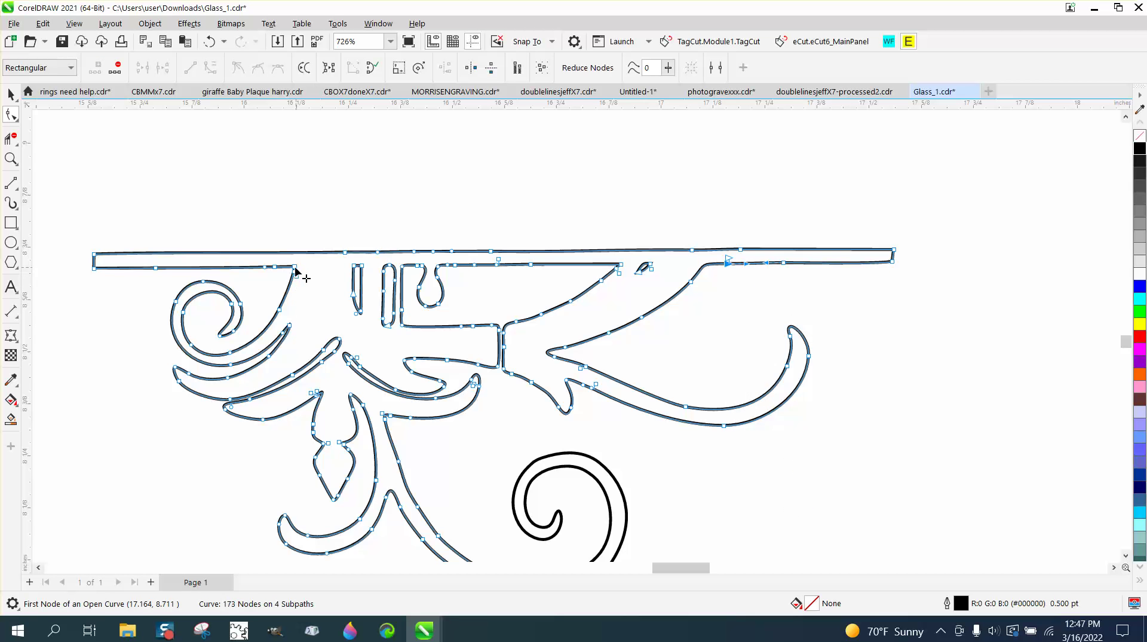
pyautogui.rightClick(296, 270)
pyautogui.click(335, 328)
pyautogui.click(11, 138)
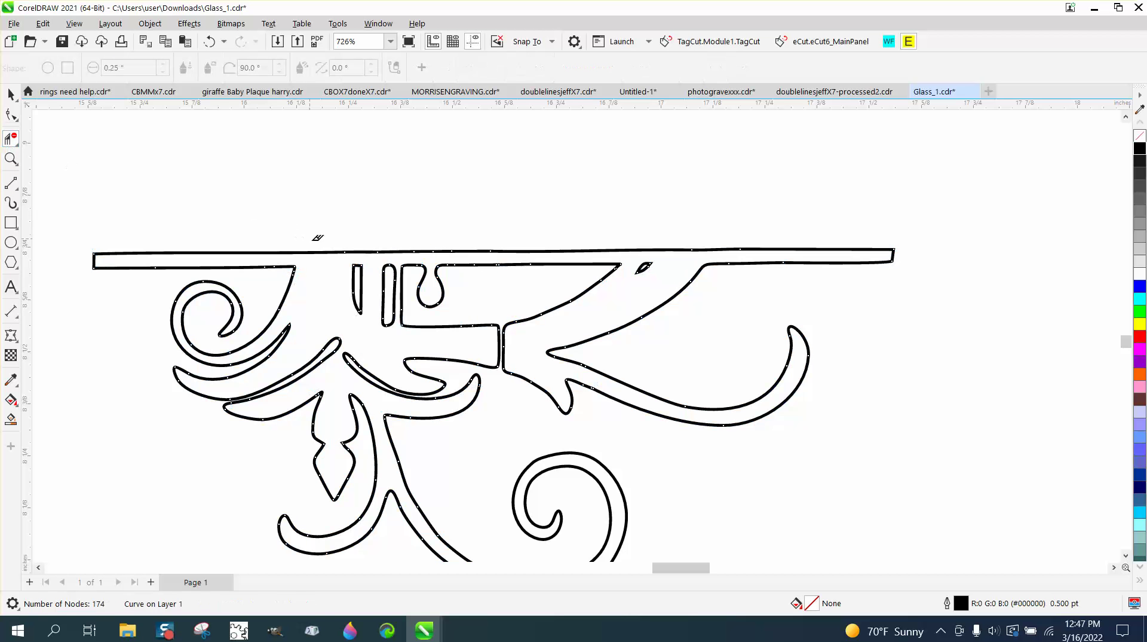
pyautogui.click(328, 252)
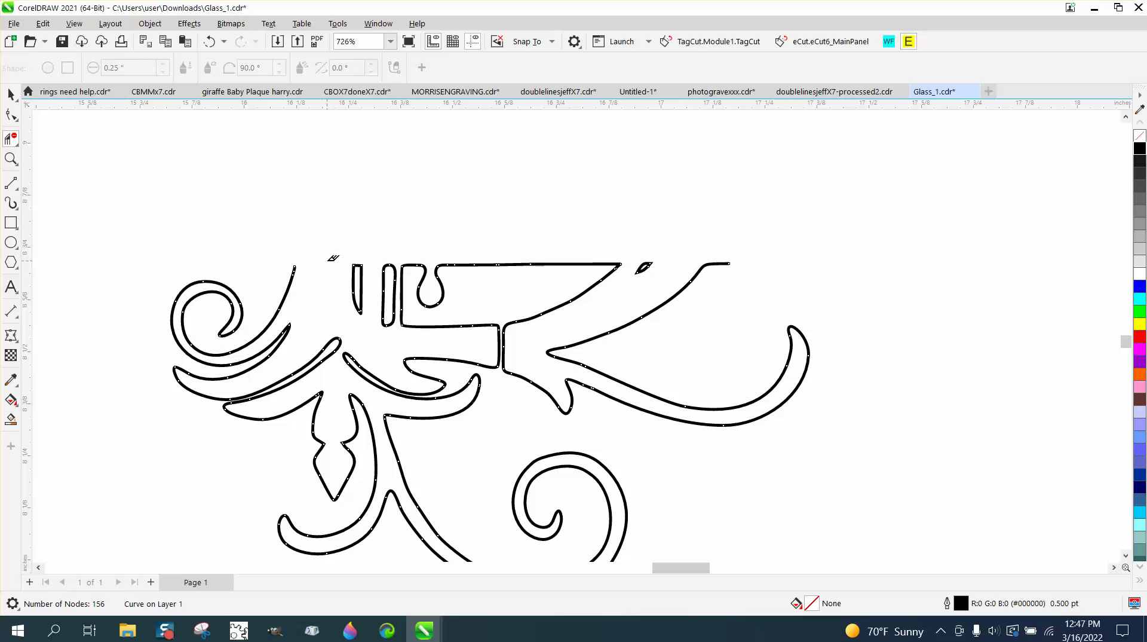
# - Move the spare clean bar 2 inches left under the upper half, and place it down across the top of the lower ornament
pyautogui.scroll(-4, 330, 258)
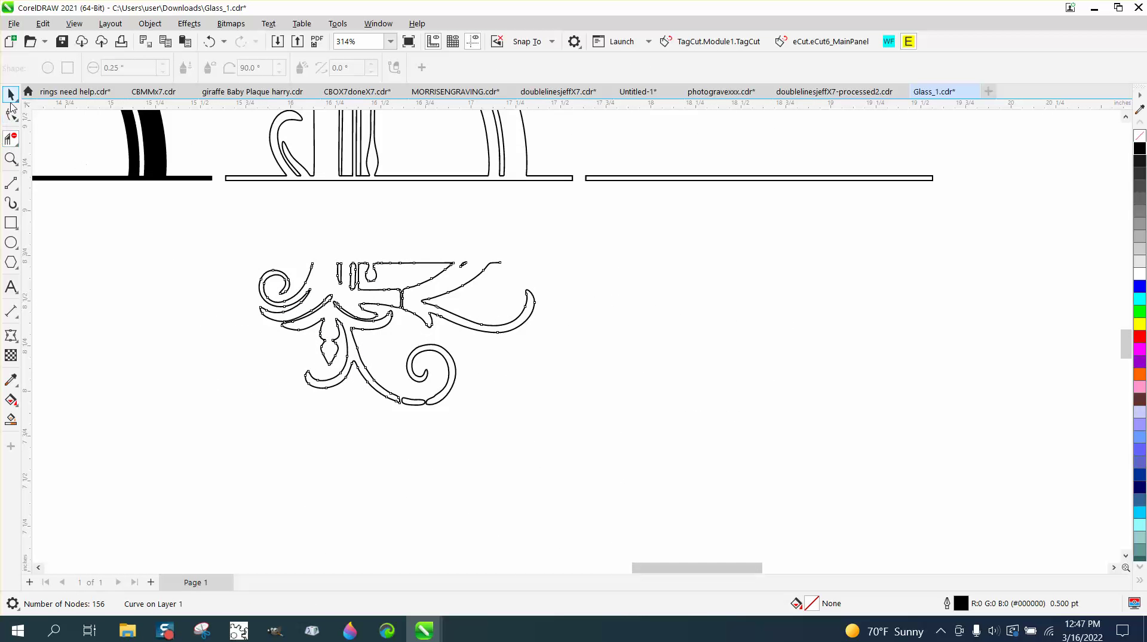
pyautogui.click(10, 99)
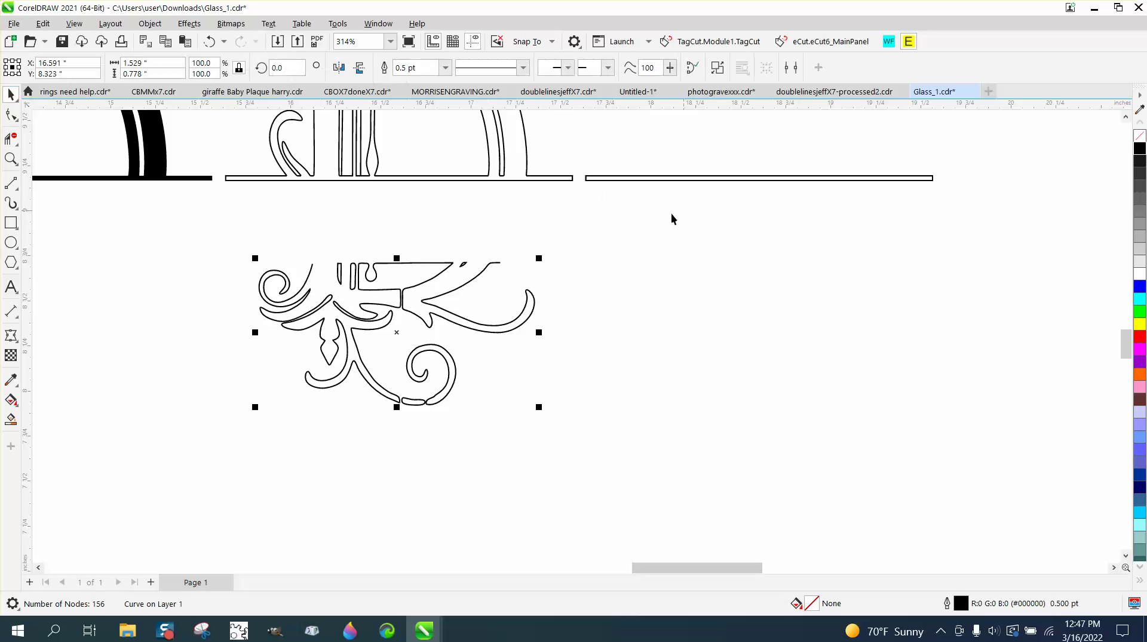
pyautogui.click(712, 179)
pyautogui.press('Left')
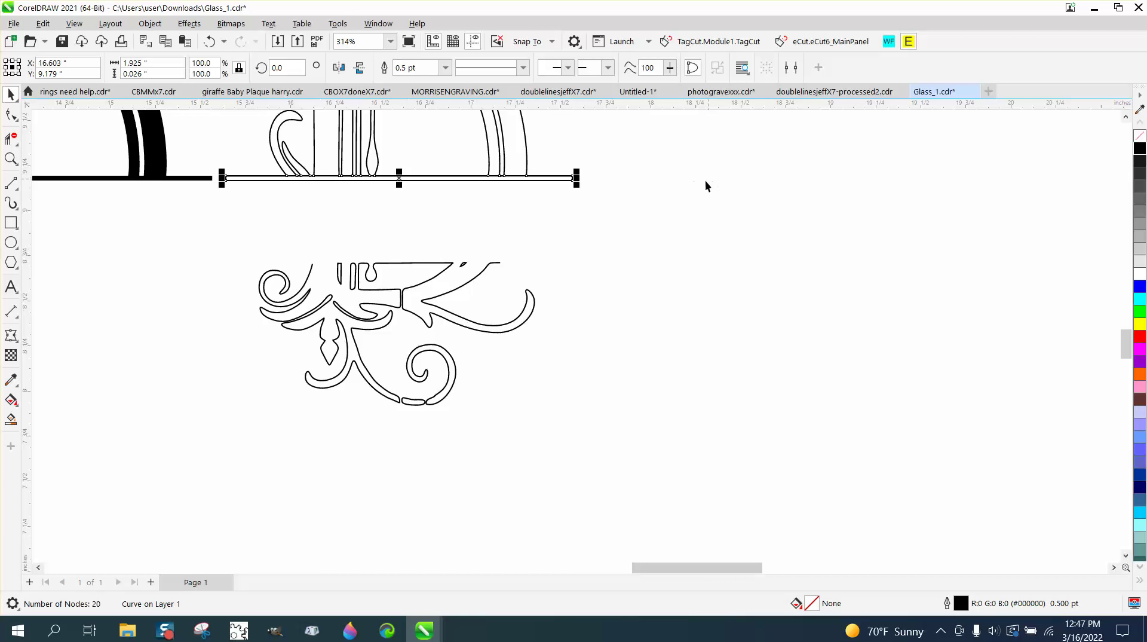
pyautogui.moveTo(399, 178); pyautogui.dragTo(436, 266)
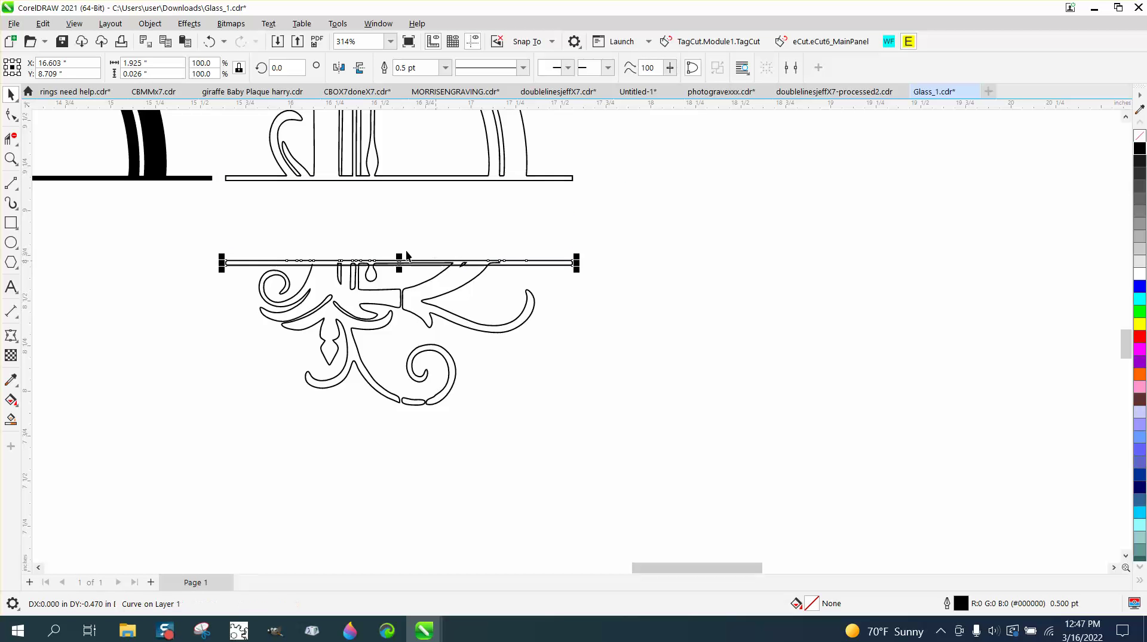
# - Raise the bar slightly so its lower edge lines up with the tops of the lower ornament
pyautogui.click(10, 158)
pyautogui.moveTo(179, 215); pyautogui.dragTo(653, 349)
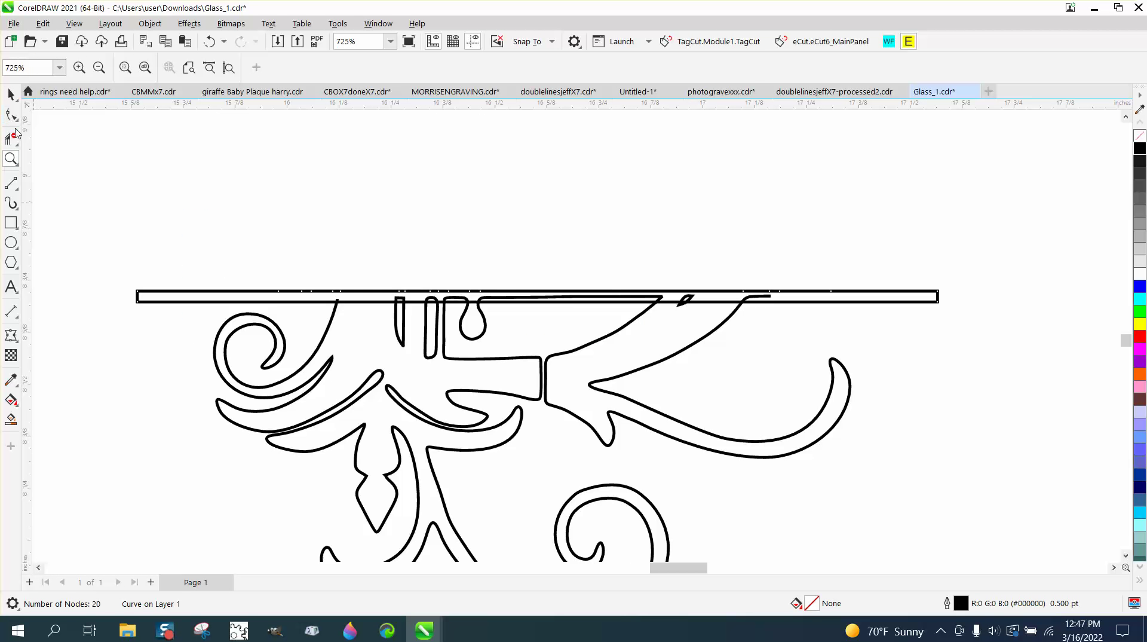
pyautogui.click(11, 94)
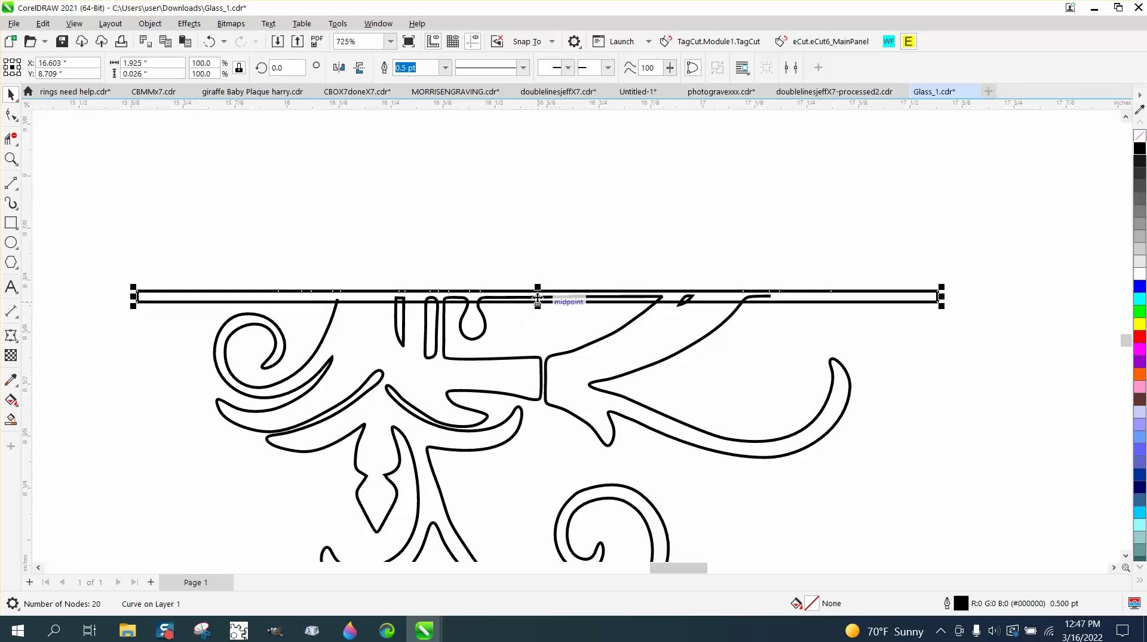
pyautogui.moveTo(538, 296); pyautogui.dragTo(538, 287)
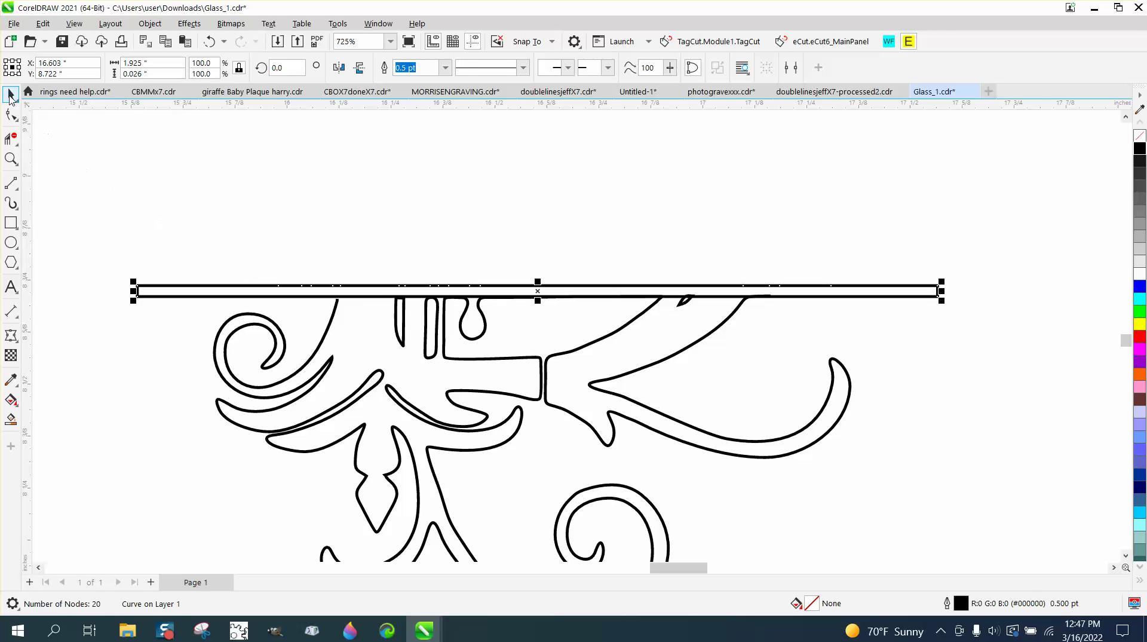
# - Set the nudge distance to 0.01 inches and try nudging the bar down one increment, reversing the nudge
pyautogui.click(112, 151)
pyautogui.click(486, 67)
pyautogui.write('.01')
pyautogui.click(845, 297)
pyautogui.press('Down')
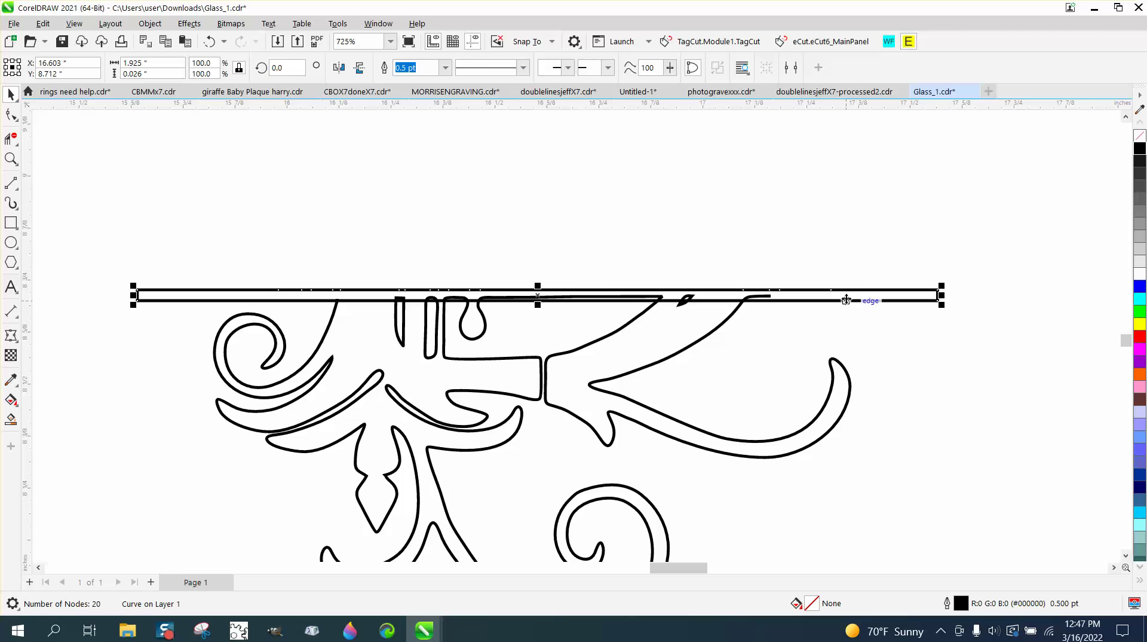
pyautogui.press('Up')
pyautogui.click(668, 192)
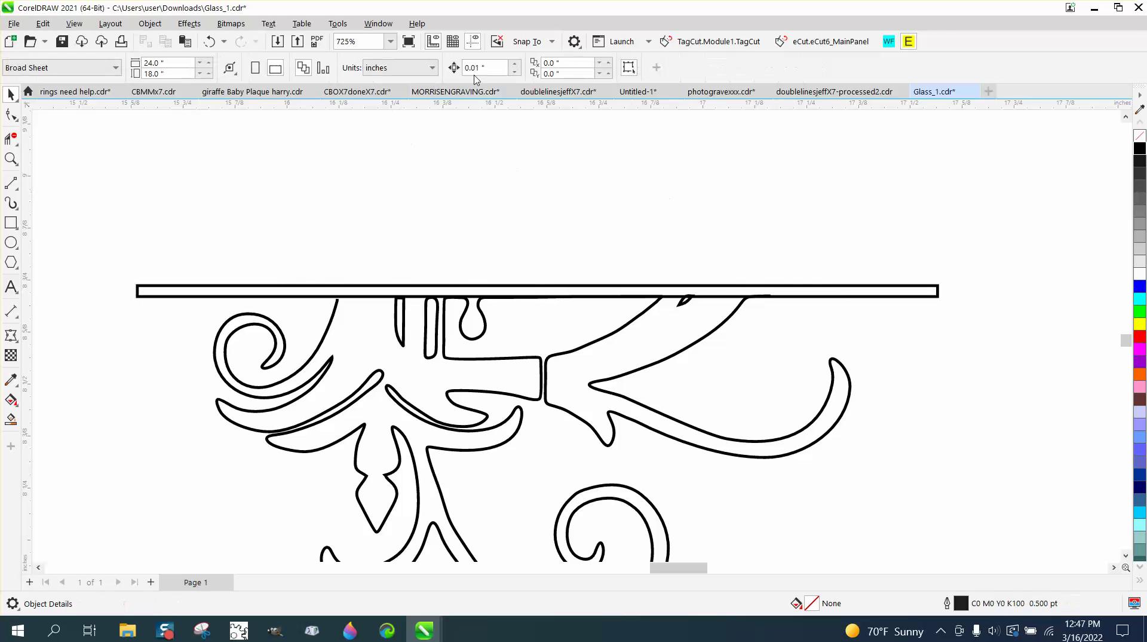
# - Reduce the nudge distance further and nudge the bar down four increments onto the ornament's tops
pyautogui.moveTo(486, 68); pyautogui.dragTo(444, 76)
pyautogui.write('.')
pyautogui.click(882, 297)
pyautogui.press('Down')
pyautogui.press('Down')
pyautogui.press('Down')
pyautogui.press('Down')
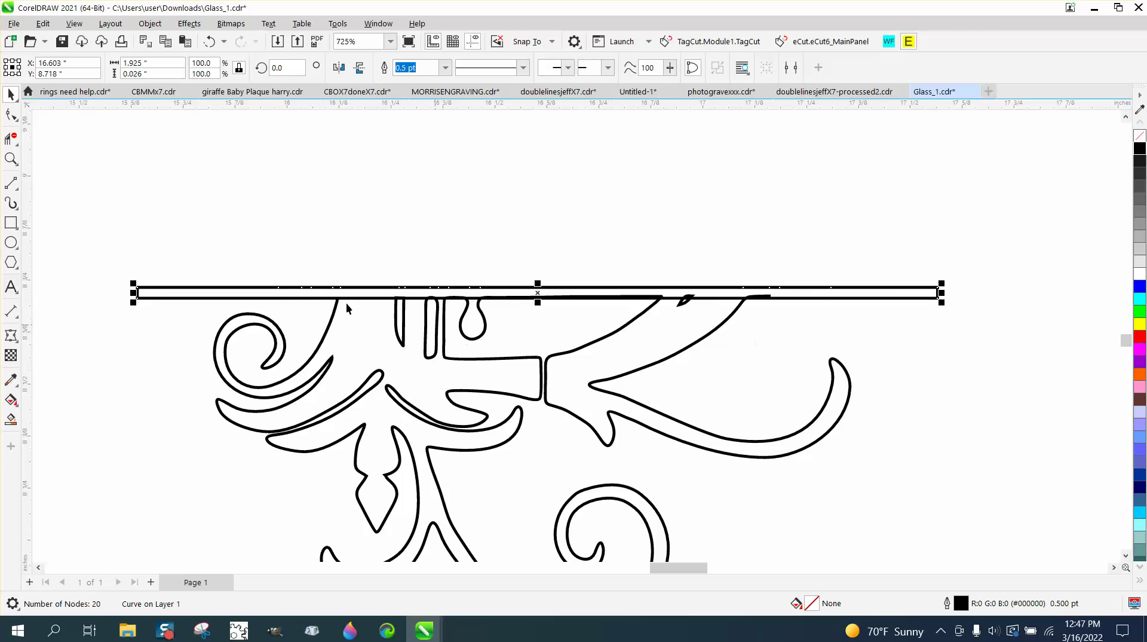
# - Try to remove the bar's lower-edge segment between the scroll's curve and the first narrow strip, undoing the deletion
pyautogui.click(11, 159)
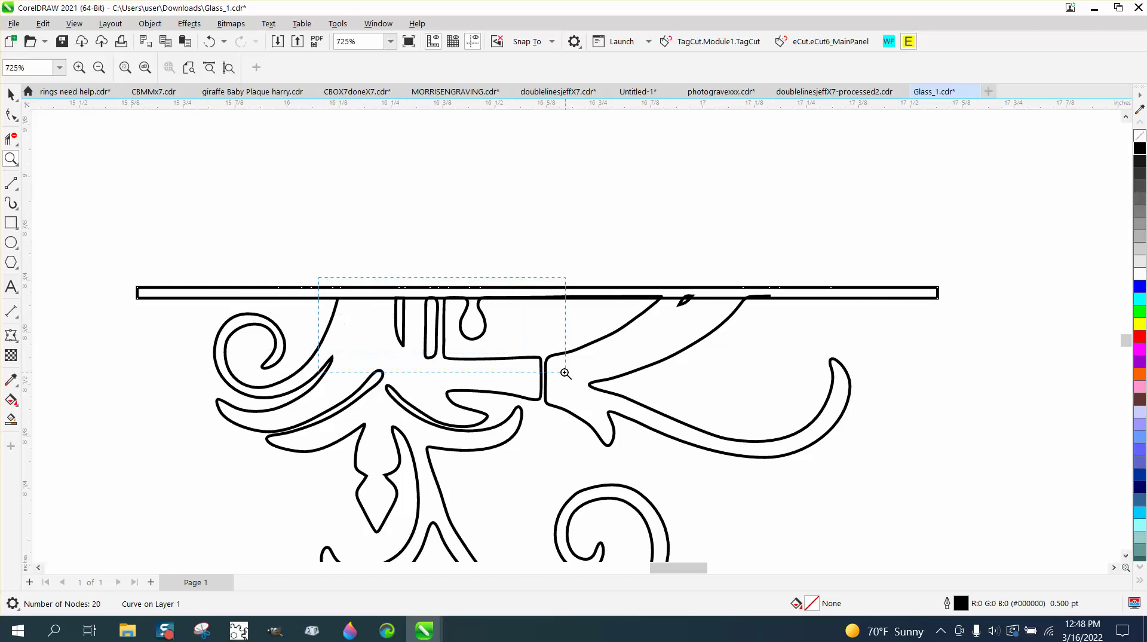
pyautogui.moveTo(320, 280); pyautogui.dragTo(542, 376)
pyautogui.click(11, 139)
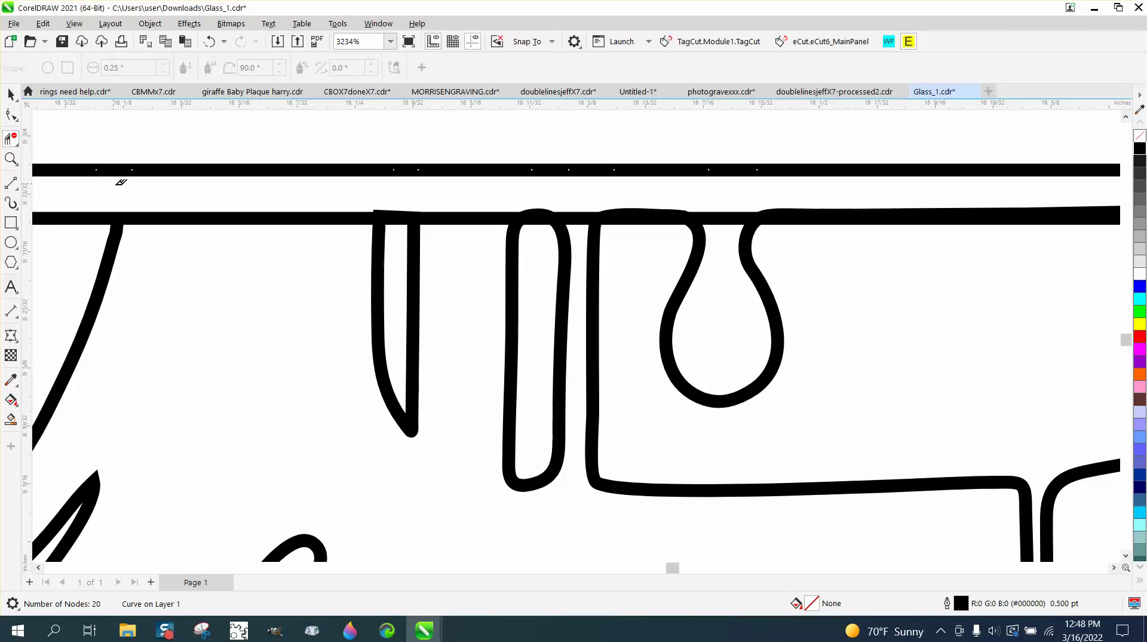
pyautogui.click(245, 212)
pyautogui.scroll(-6, 344, 251)
pyautogui.click(210, 42)
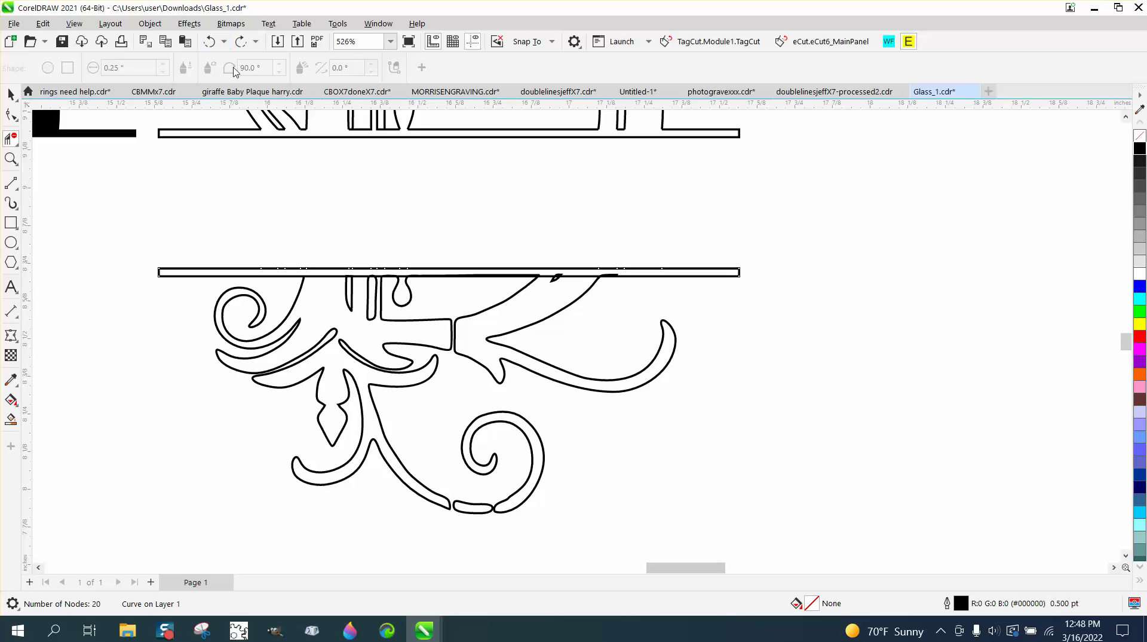
# - Extend the scroll curve's open end node upward so that it crosses the bar's lower edge
pyautogui.click(10, 159)
pyautogui.moveTo(286, 264); pyautogui.dragTo(391, 323)
pyautogui.press('F10')
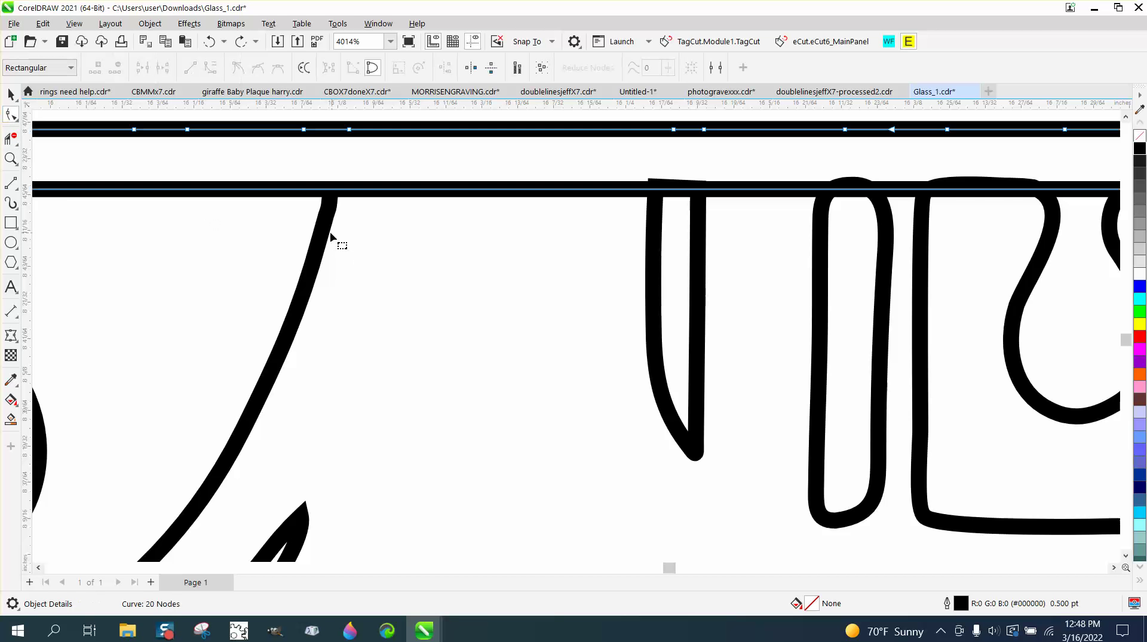
pyautogui.click(329, 235)
pyautogui.moveTo(331, 193); pyautogui.dragTo(330, 181)
# - Delete the bar's lower-edge segment between the scroll's curve and the first narrow strip with Virtual Segment Delete
pyautogui.click(11, 138)
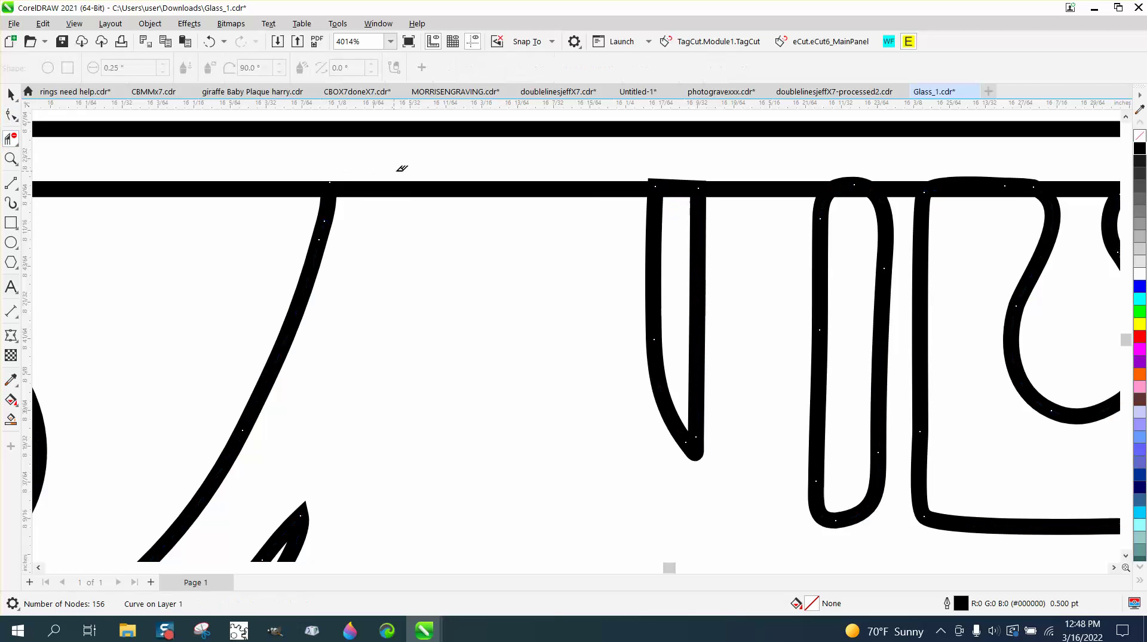
pyautogui.click(443, 194)
pyautogui.scroll(-1, 417, 269)
pyautogui.scroll(-4, 464, 340)
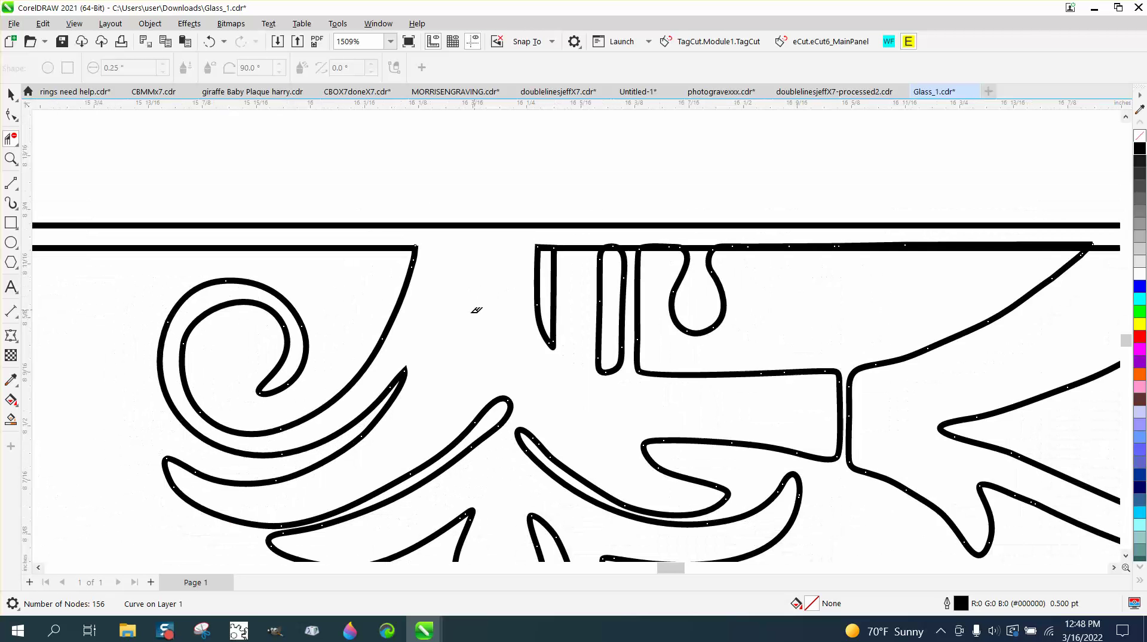
# - Delete the bar's lower-edge segments above the wide diagonal stroke and the overlapping line pieces beside it
pyautogui.scroll(-3, 361, 349)
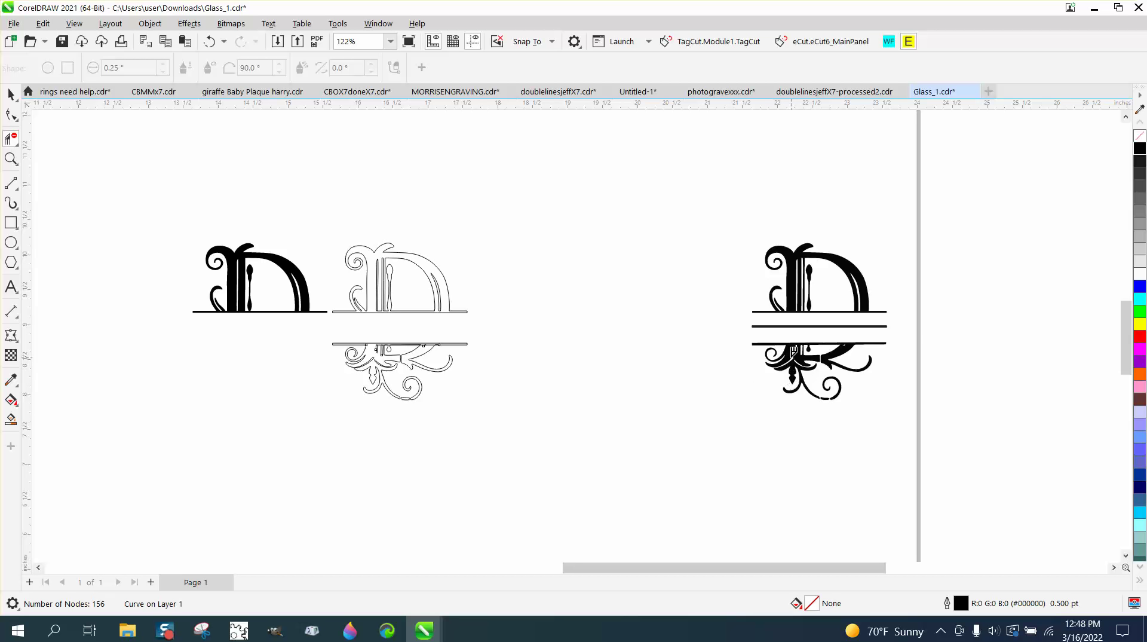
pyautogui.click(11, 159)
pyautogui.scroll(4, 422, 371)
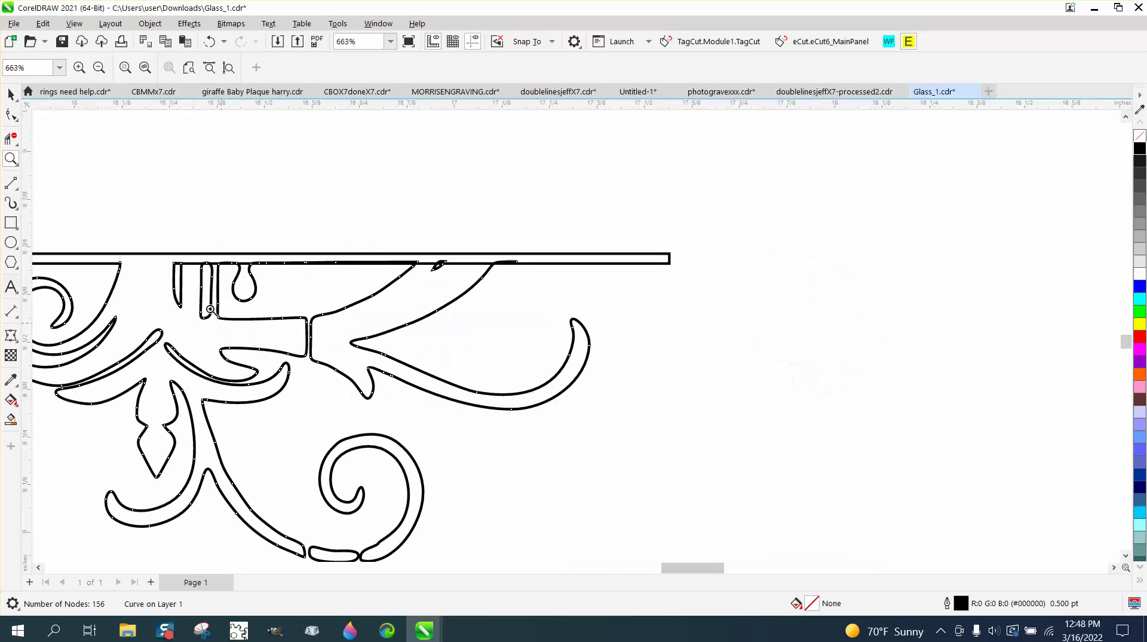
pyautogui.click(11, 138)
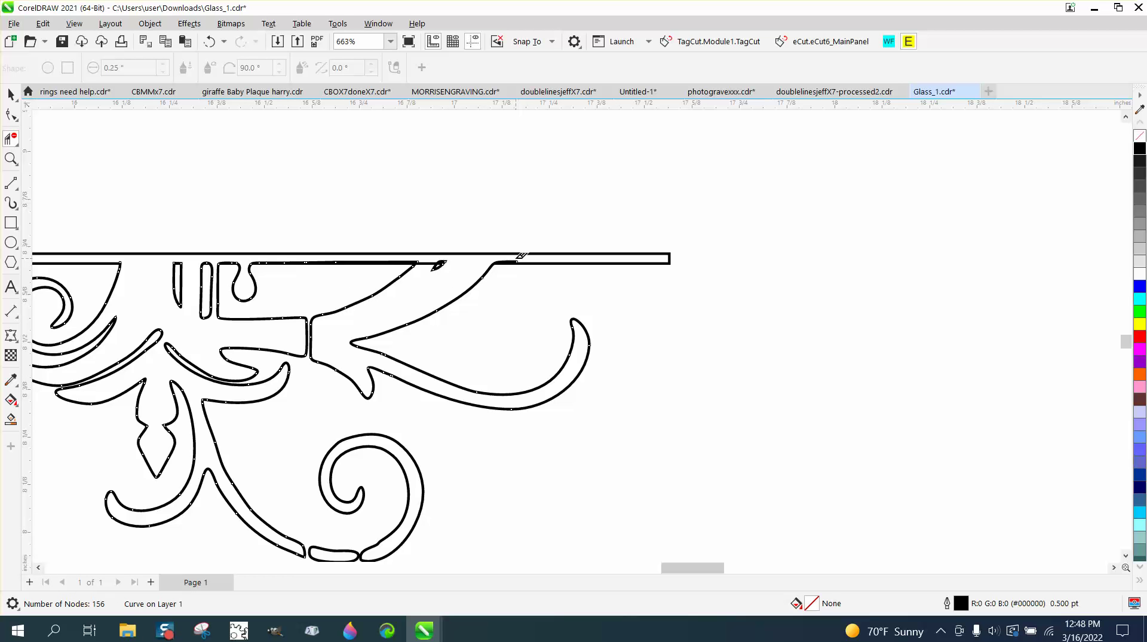
pyautogui.moveTo(514, 256); pyautogui.dragTo(452, 257)
pyautogui.moveTo(417, 256); pyautogui.dragTo(424, 258)
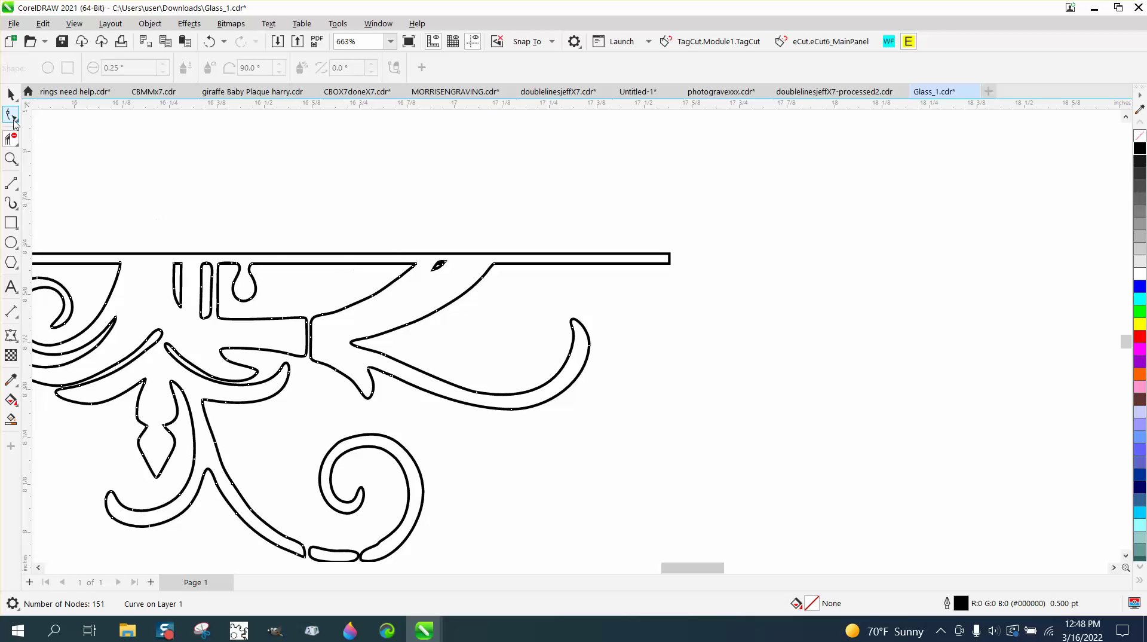
# - Select the lower ornament curve and break it apart into separate curves
pyautogui.click(11, 94)
pyautogui.click(432, 272)
pyautogui.click(439, 268)
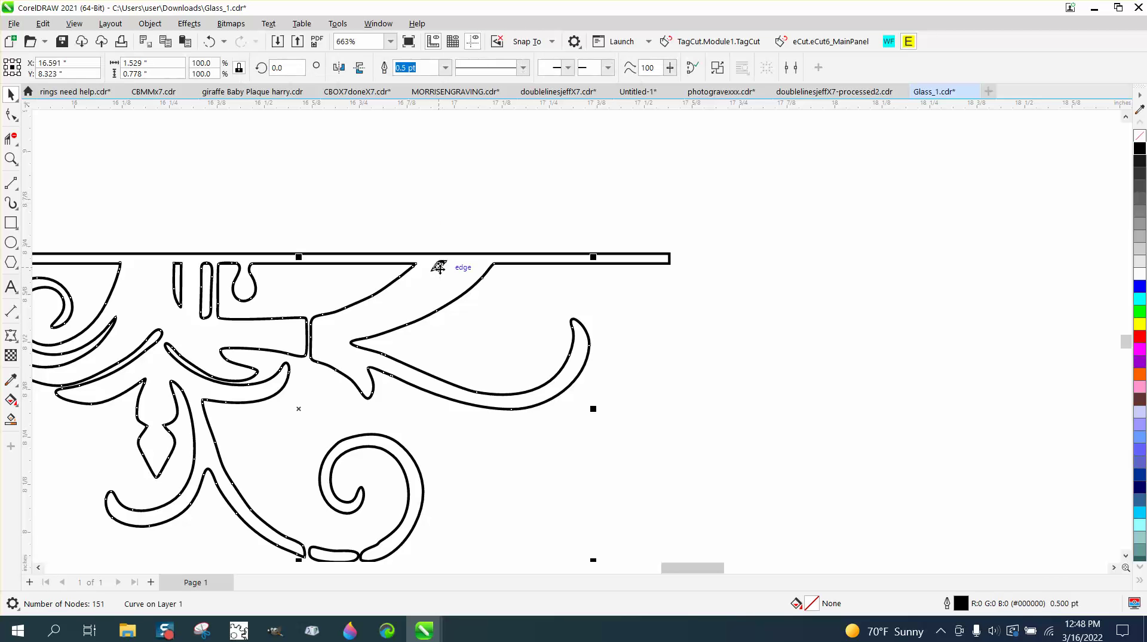
pyautogui.click(150, 24)
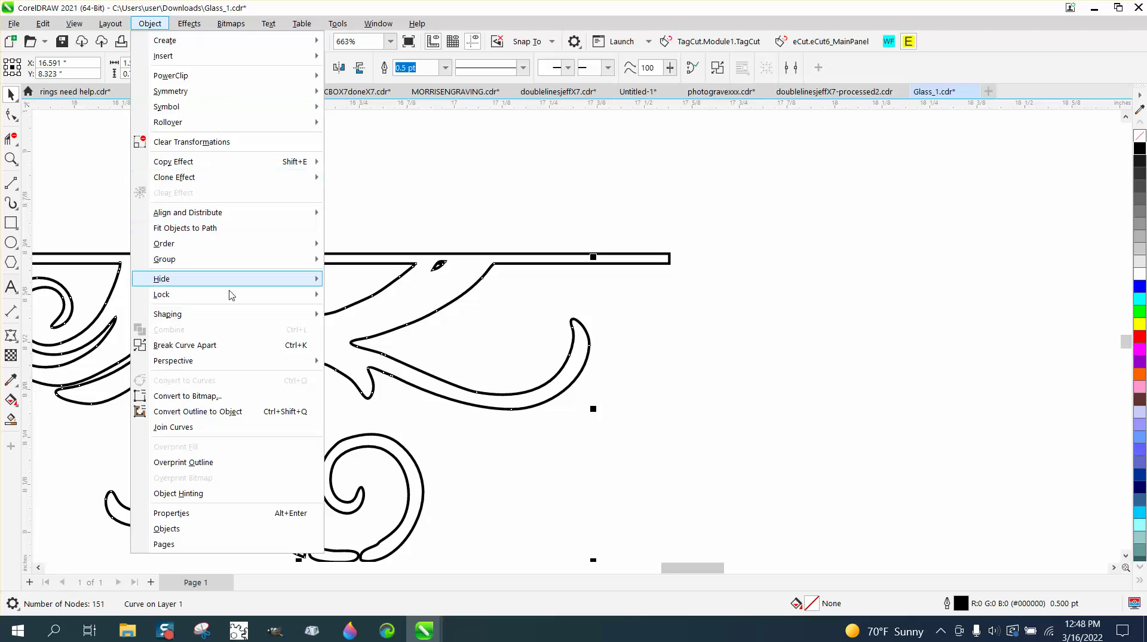
pyautogui.click(233, 345)
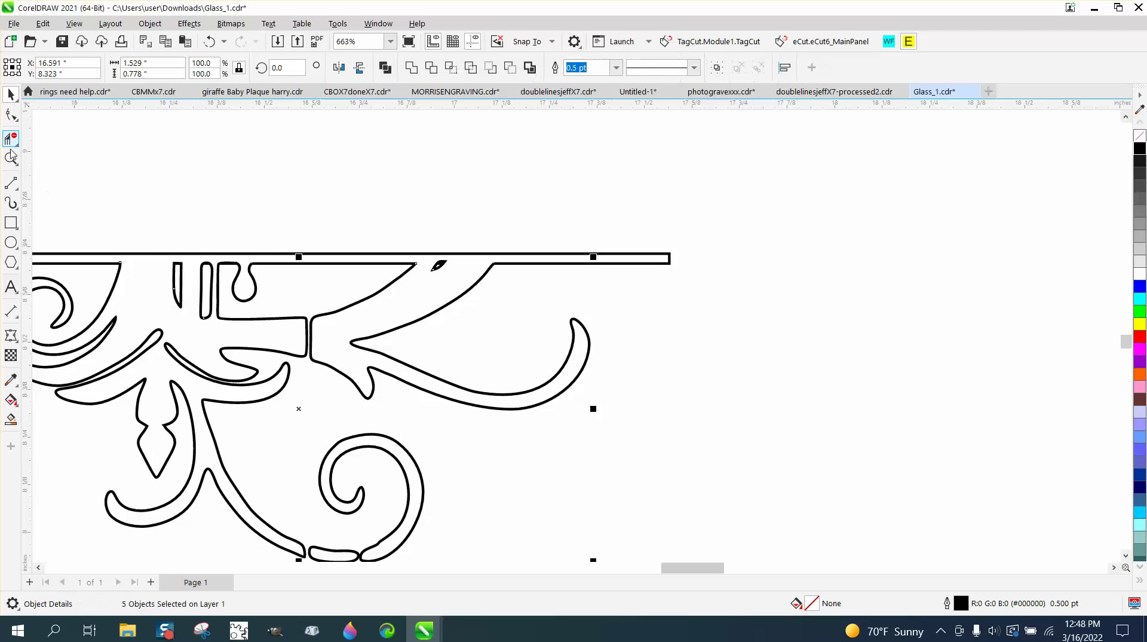
# - Enlarge the tiny leaf-shaped opening in the wide diagonal stroke by pulling its lower tip and right-hand node outward
pyautogui.click(11, 158)
pyautogui.moveTo(389, 228); pyautogui.dragTo(588, 350)
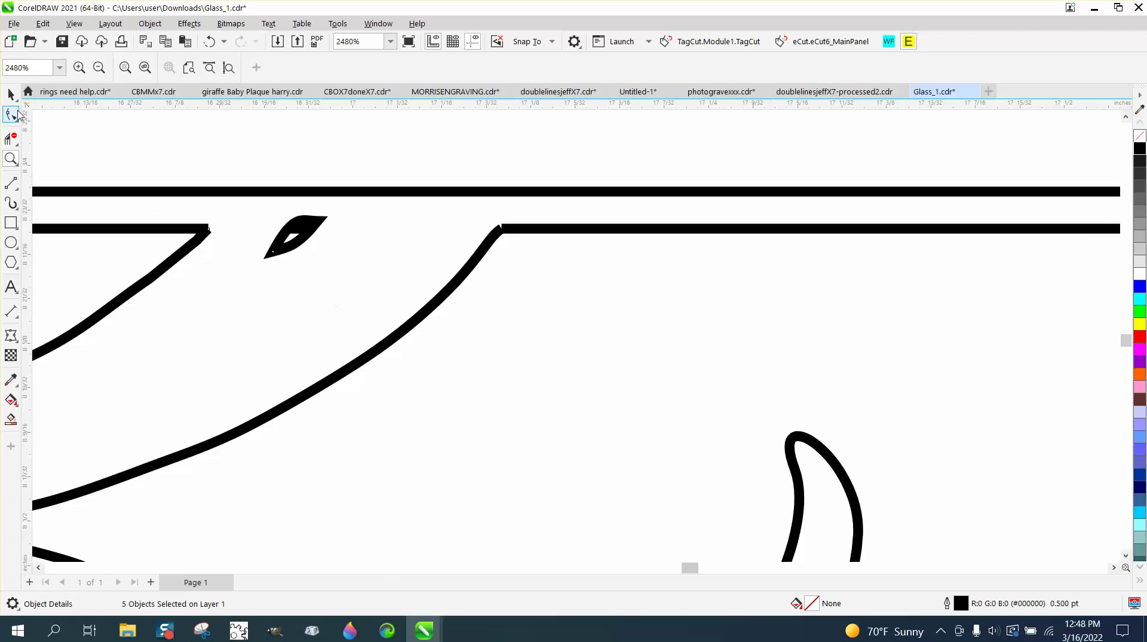
pyautogui.click(11, 113)
pyautogui.moveTo(274, 253); pyautogui.dragTo(233, 300)
pyautogui.moveTo(308, 263); pyautogui.dragTo(345, 257)
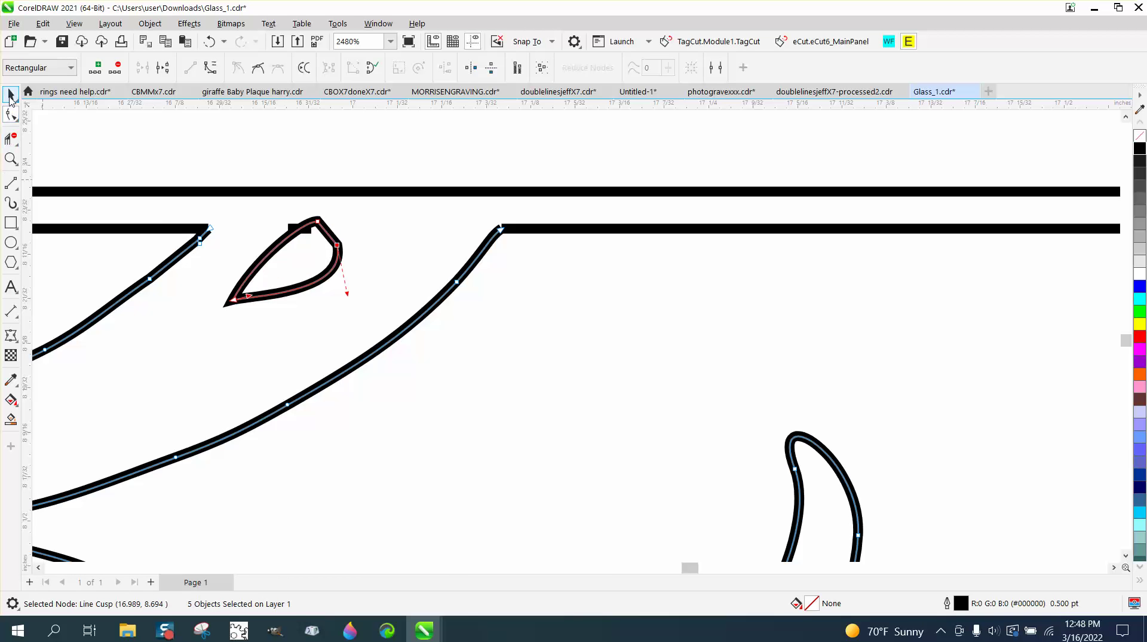
# - Delete the short stray line segment of the bar's lower edge that crosses the leaf-shaped opening
pyautogui.click(50, 124)
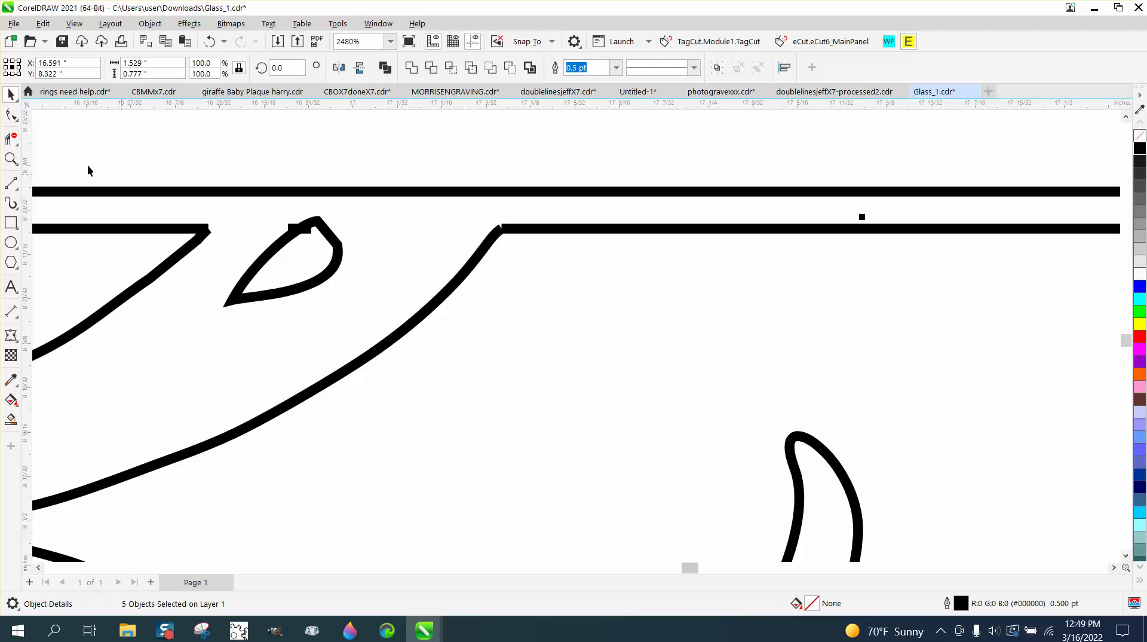
pyautogui.click(293, 229)
pyautogui.moveTo(339, 250); pyautogui.dragTo(340, 251)
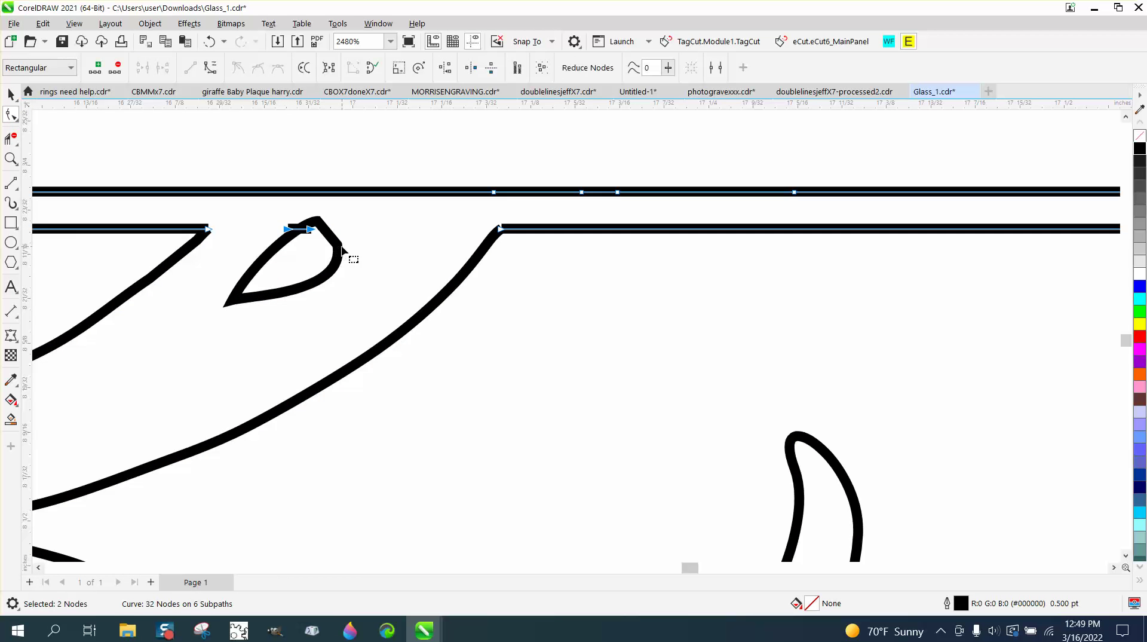
pyautogui.press('Delete')
pyautogui.scroll(-1, 344, 262)
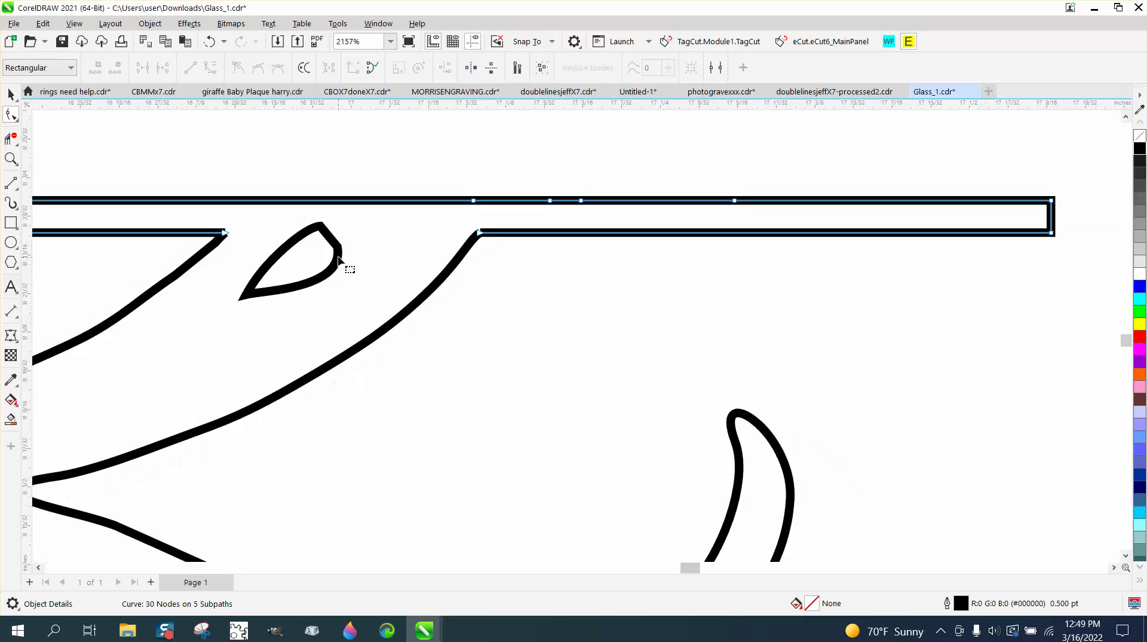
# - Move the leaf-shaped opening's right-hand node up and outward to widen its blunt end along the diagonal stroke
pyautogui.click(344, 262)
pyautogui.scroll(-2, 371, 311)
pyautogui.scroll(-1, 372, 323)
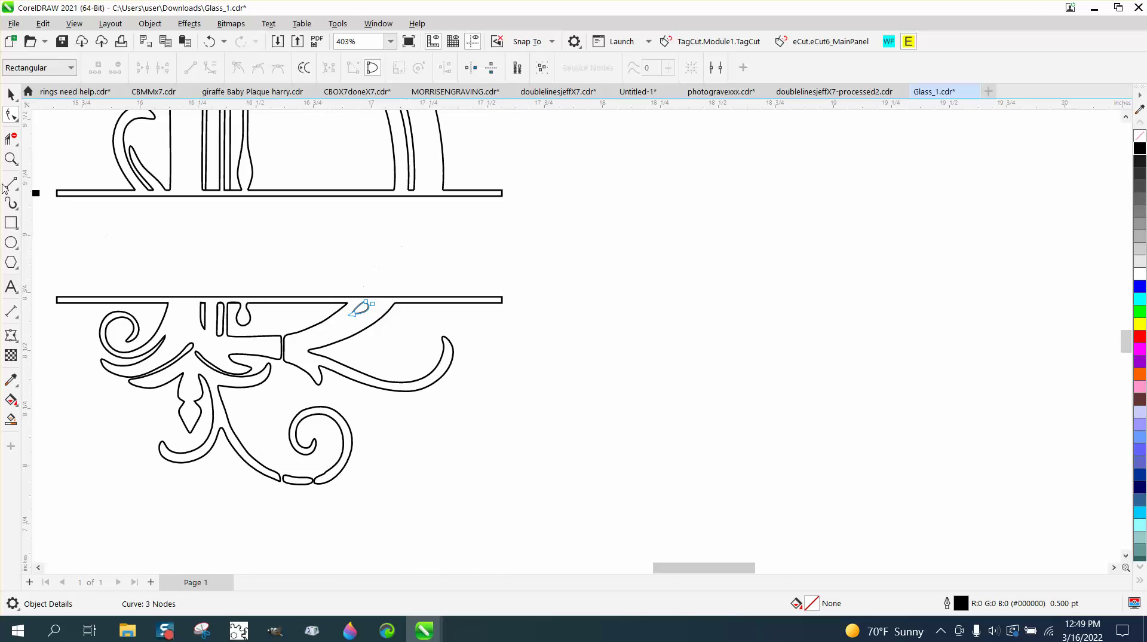
pyautogui.press('z')
pyautogui.moveTo(328, 294); pyautogui.dragTo(464, 362)
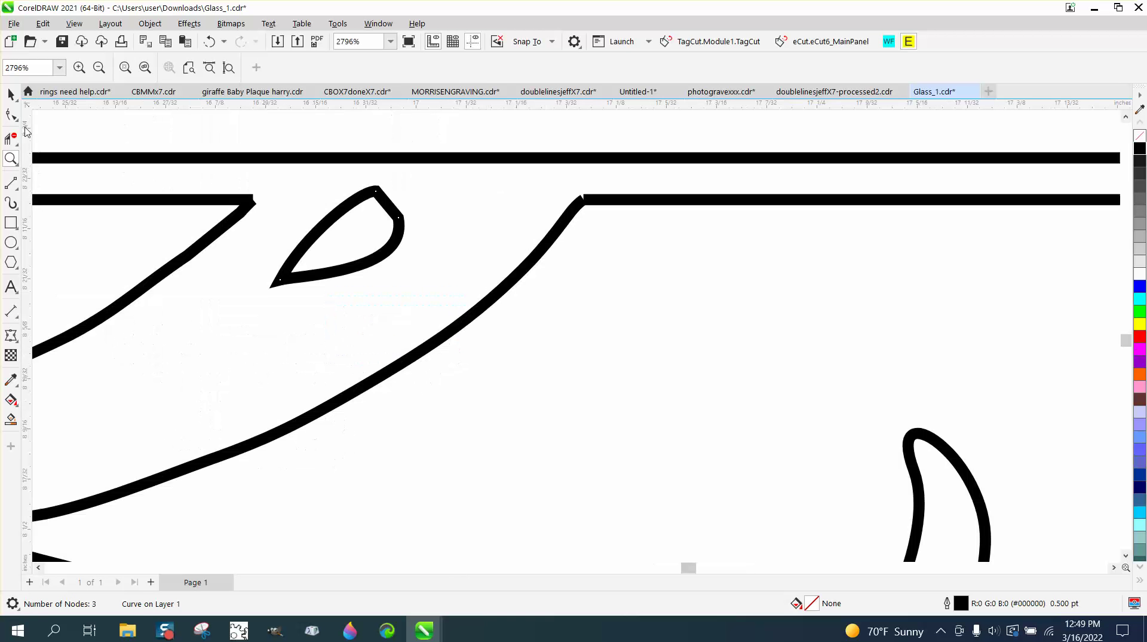
pyautogui.click(12, 115)
pyautogui.moveTo(399, 219); pyautogui.dragTo(418, 194)
pyautogui.scroll(-10, 385, 215)
pyautogui.scroll(-1, 387, 254)
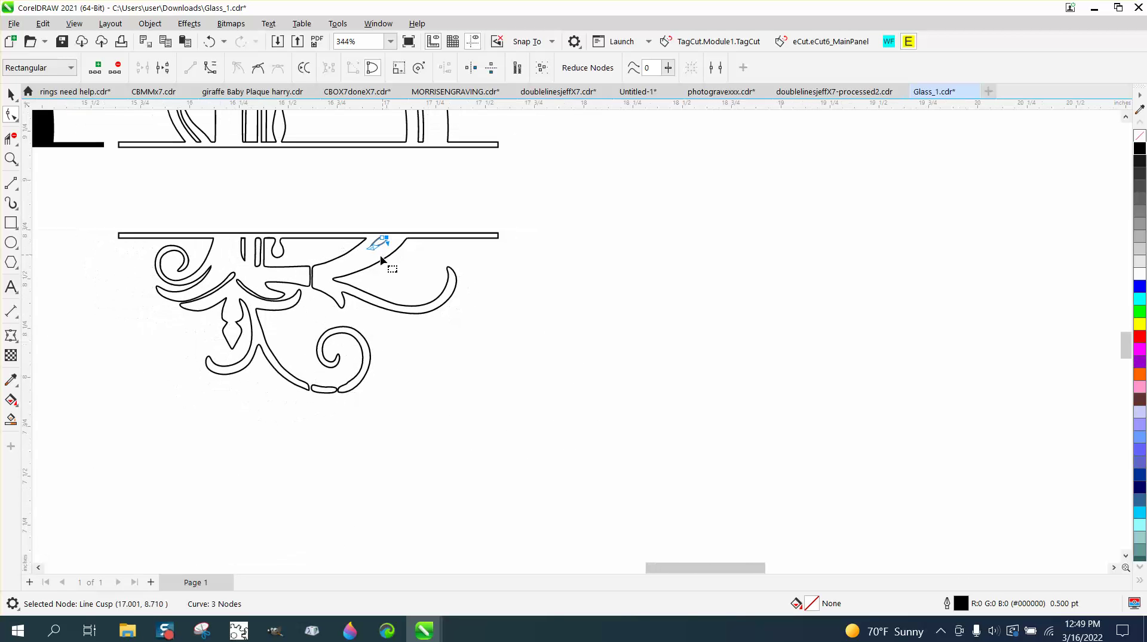
# - Try filling the lower ornament with black using Smart Fill, undoing the fill
pyautogui.click(10, 421)
pyautogui.click(228, 256)
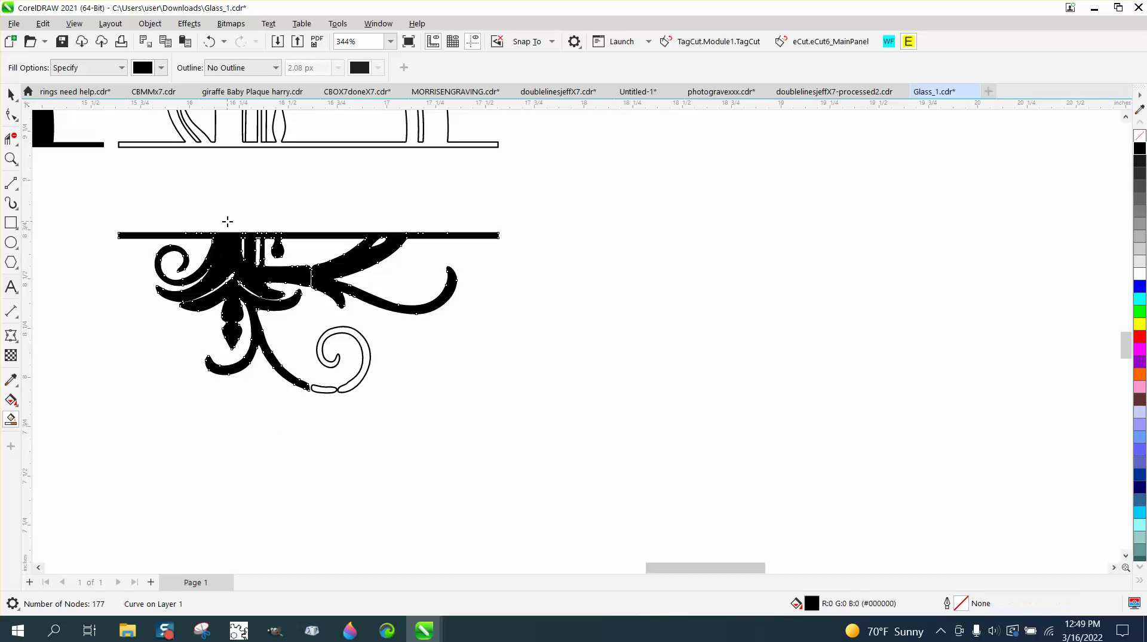
pyautogui.click(209, 41)
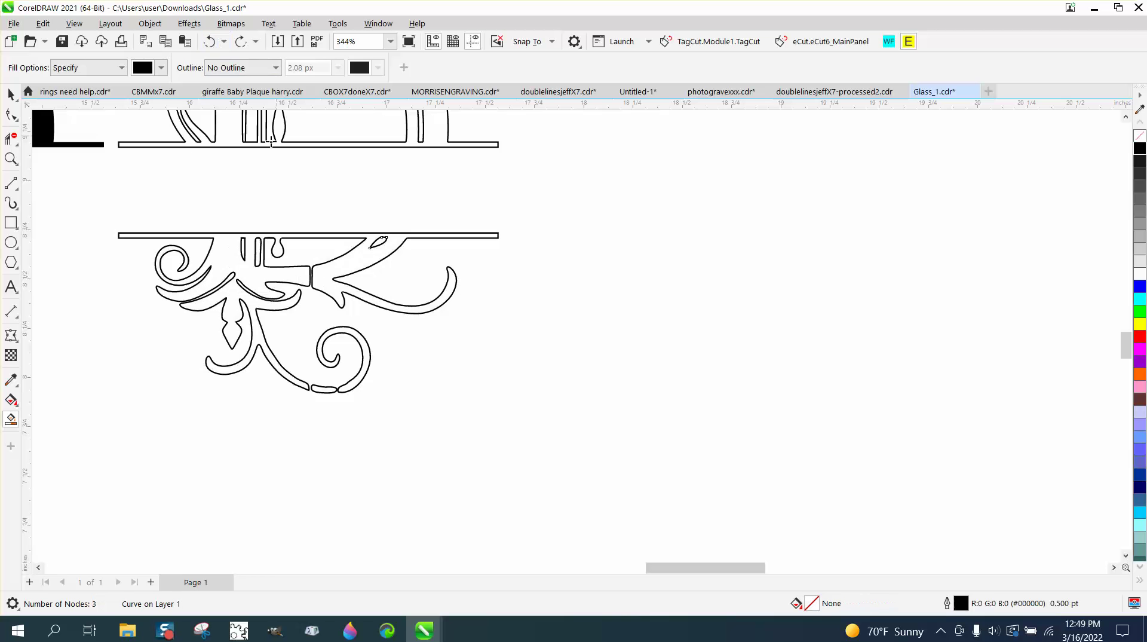
# - Move the scroll curve's open end node down onto the end of the bar's lower-edge line
pyautogui.click(11, 158)
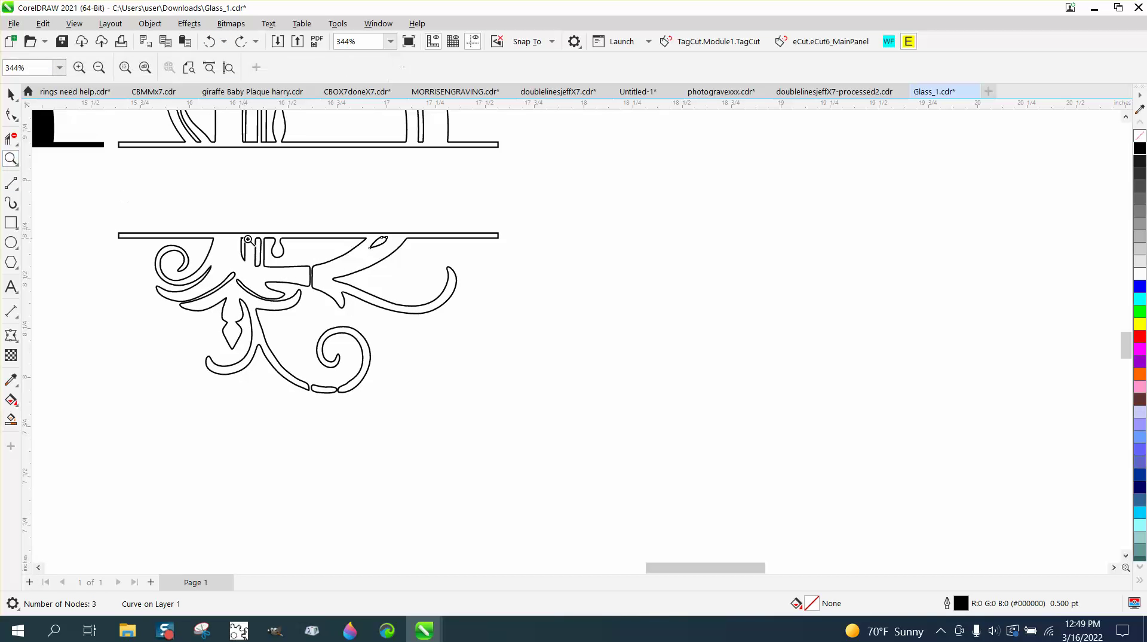
pyautogui.moveTo(206, 233); pyautogui.dragTo(233, 245)
pyautogui.click(7, 114)
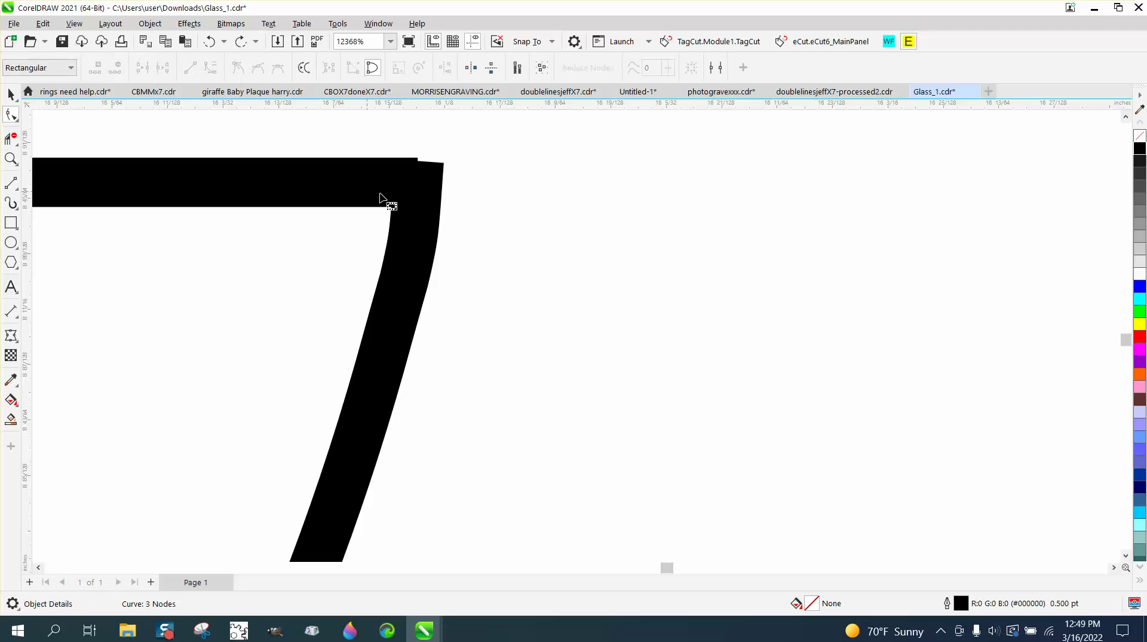
pyautogui.click(420, 216)
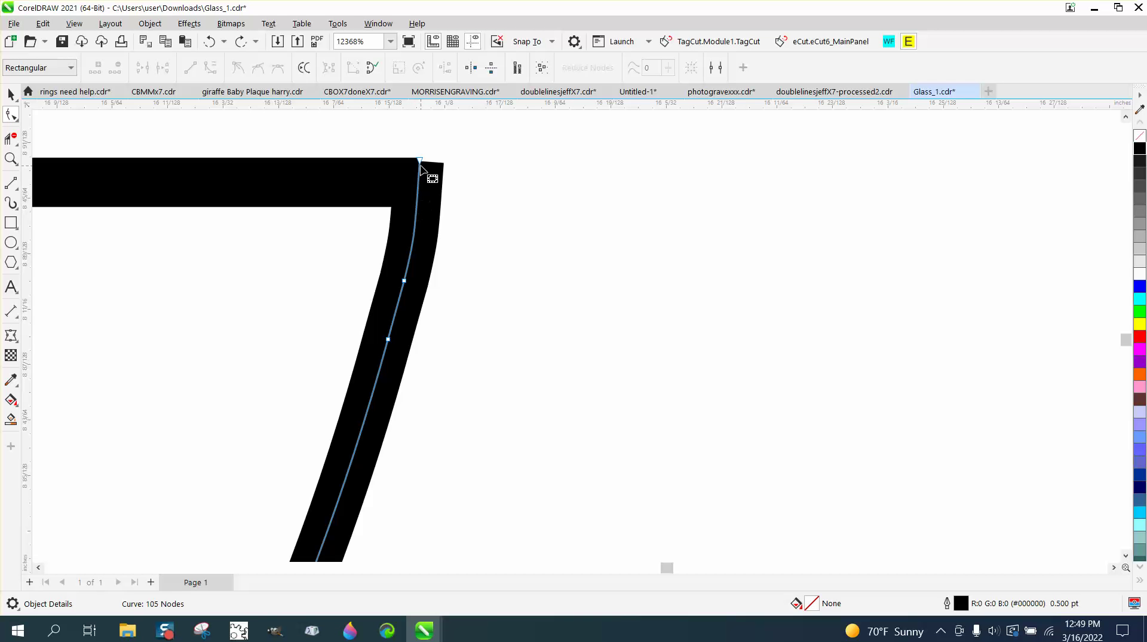
pyautogui.moveTo(420, 160); pyautogui.dragTo(420, 183)
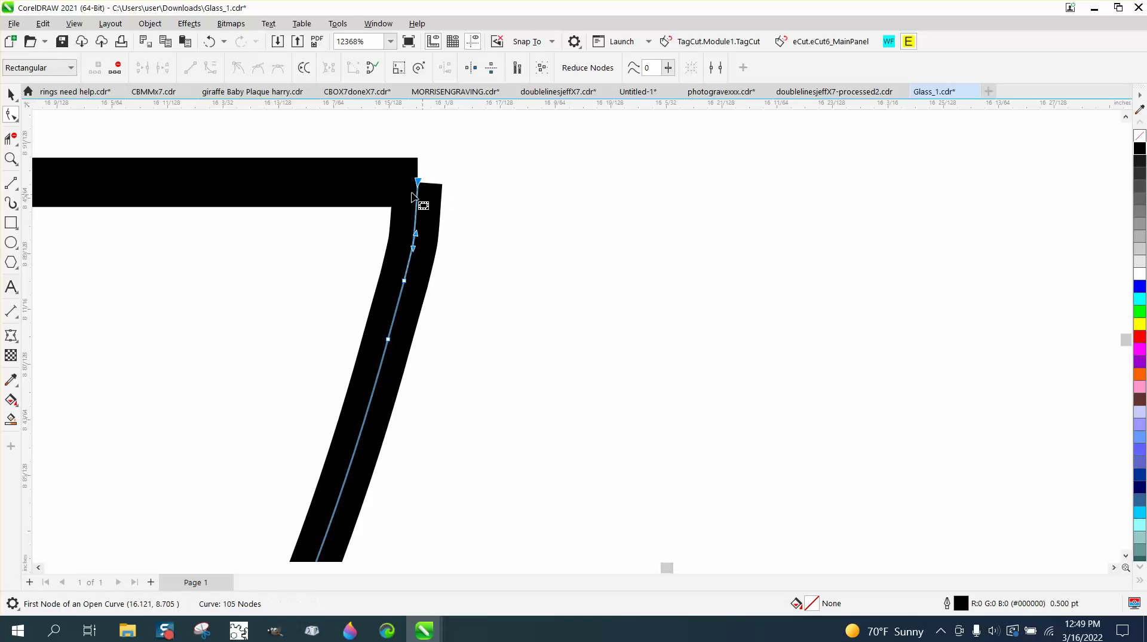
# - Join the scroll curve to the bar's lower edge with Join Curves, using Fillet with a 0.1" gap tolerance
pyautogui.keyDown('shift'); pyautogui.click(382, 187); pyautogui.keyUp('shift')
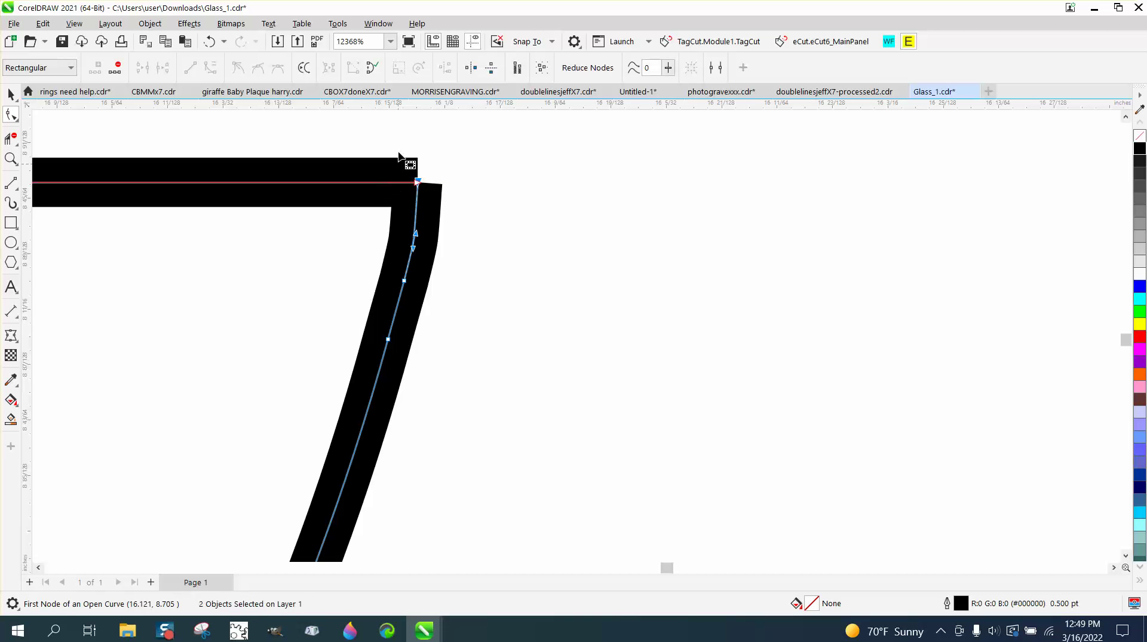
pyautogui.moveTo(395, 147); pyautogui.dragTo(472, 222)
pyautogui.click(378, 23)
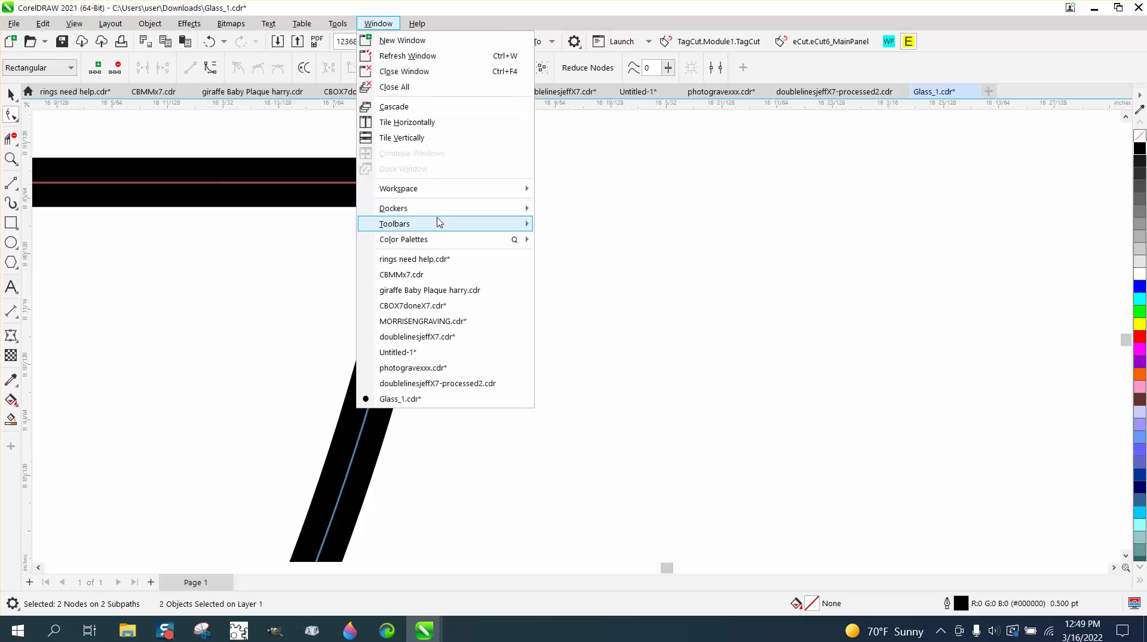
pyautogui.moveTo(442, 216)
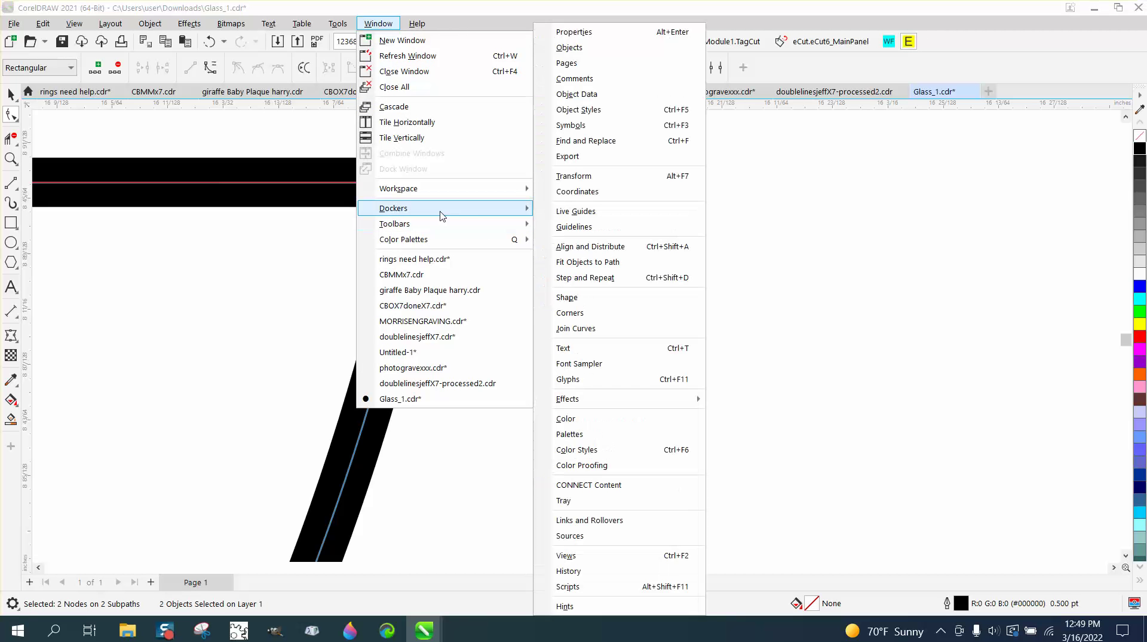
pyautogui.click(591, 329)
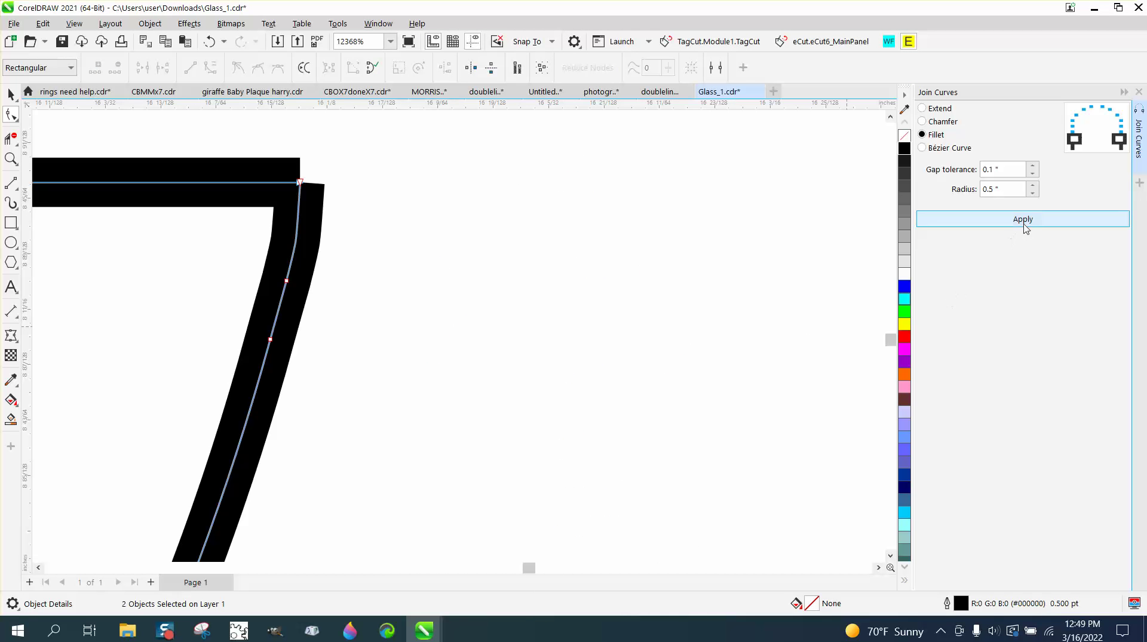
pyautogui.click(1024, 222)
pyautogui.moveTo(270, 118); pyautogui.dragTo(396, 227)
pyautogui.click(1037, 225)
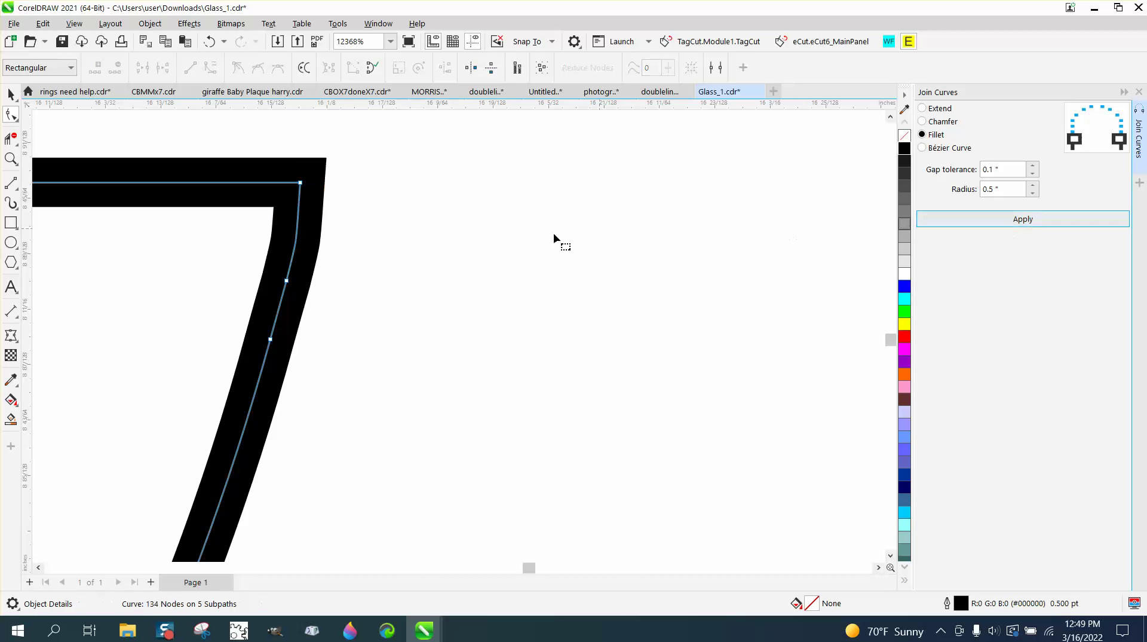
# - Delete the surplus middle node on the arched edge left of the teardrop, undoing the deletion of the neighbouring node
pyautogui.scroll(-5, 305, 249)
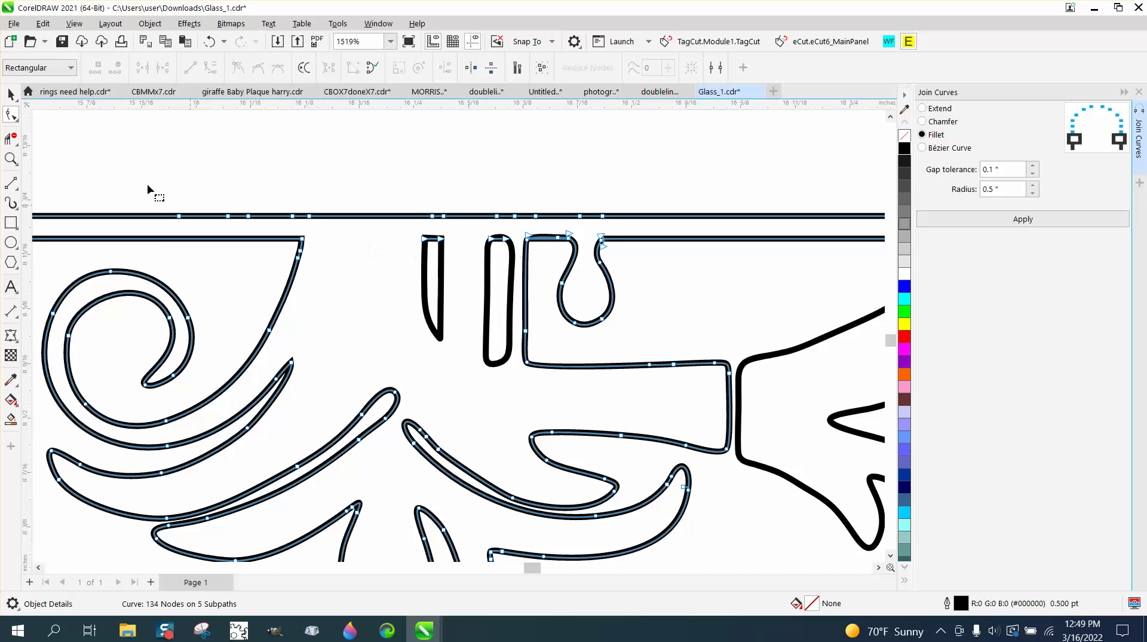
pyautogui.click(10, 158)
pyautogui.moveTo(500, 209); pyautogui.dragTo(697, 305)
pyautogui.click(11, 115)
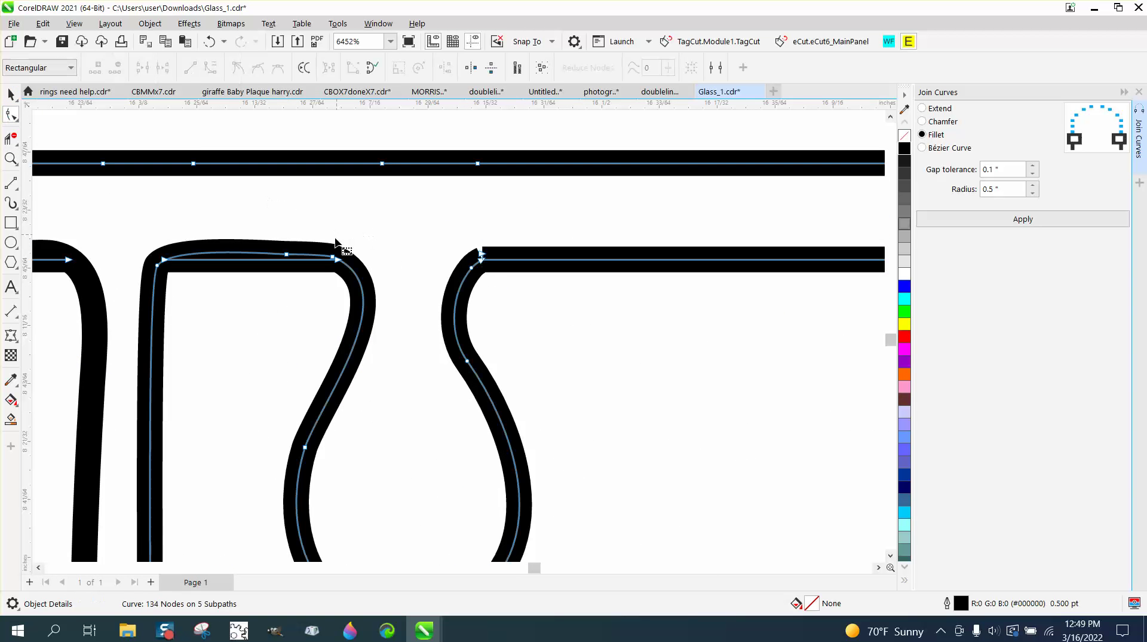
pyautogui.click(287, 255)
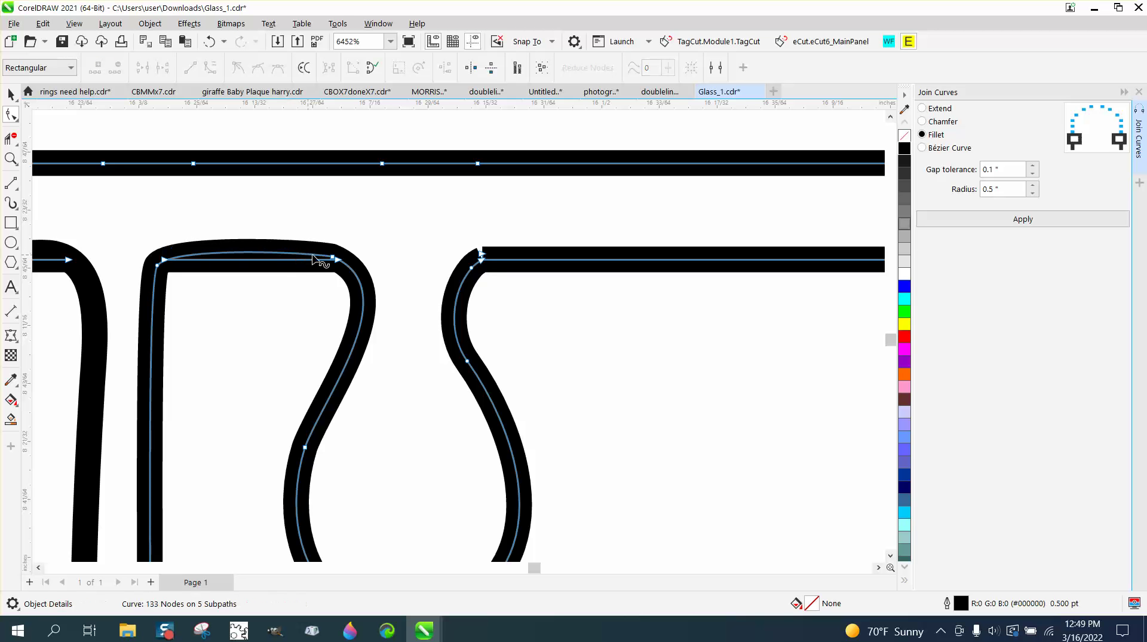
pyautogui.press('Delete')
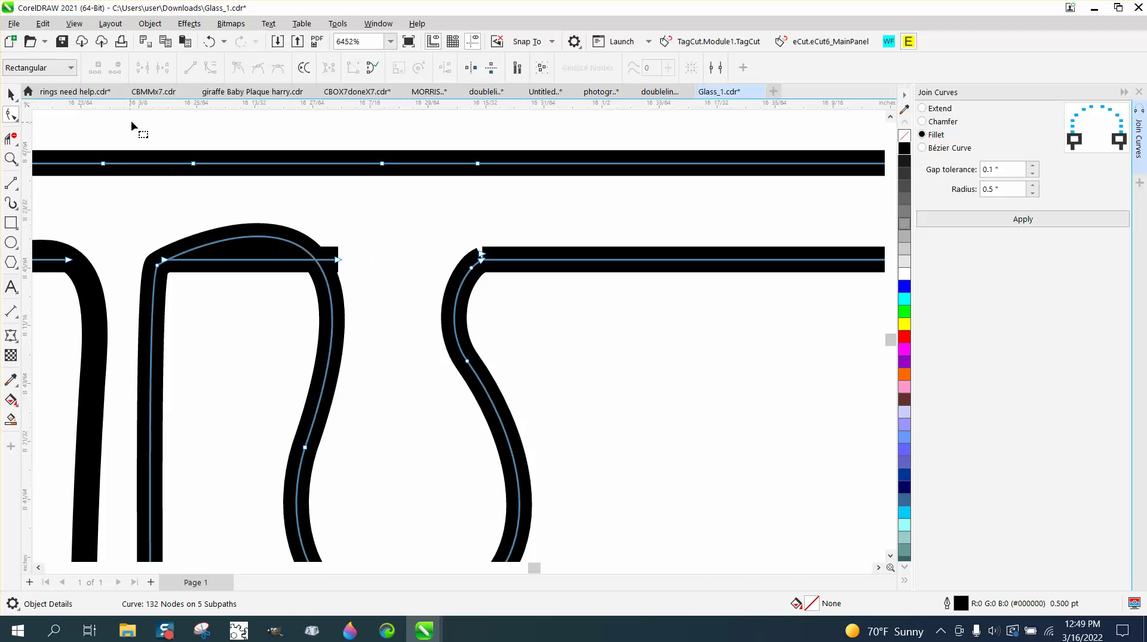
pyautogui.click(209, 41)
# - Delete the loose straight segment overlapping the arched edge left of the teardrop
pyautogui.click(379, 219)
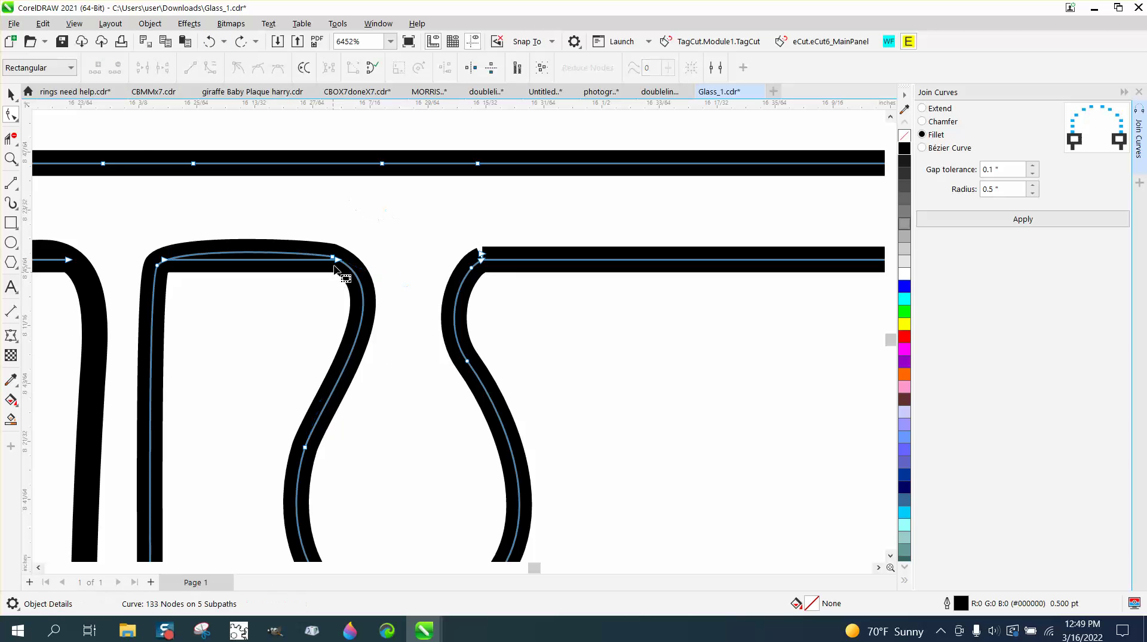
pyautogui.moveTo(337, 261); pyautogui.dragTo(314, 283)
pyautogui.press('Delete')
# - Join the teardrop's open right end to the bar's lower edge with Join Curves
pyautogui.moveTo(463, 245); pyautogui.dragTo(502, 281)
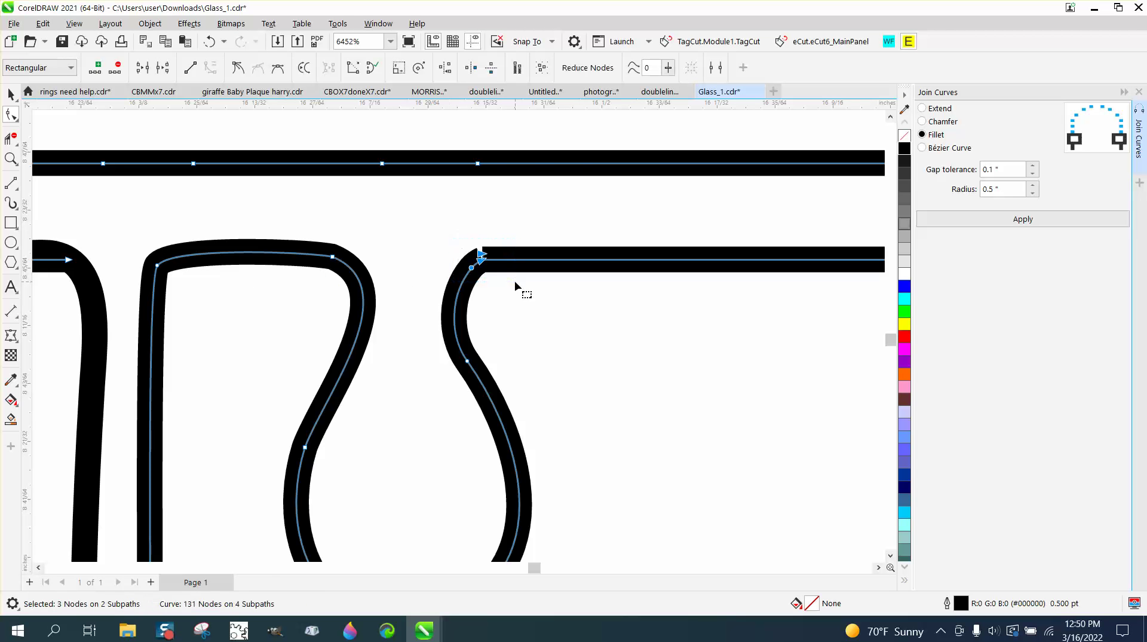
pyautogui.click(1013, 219)
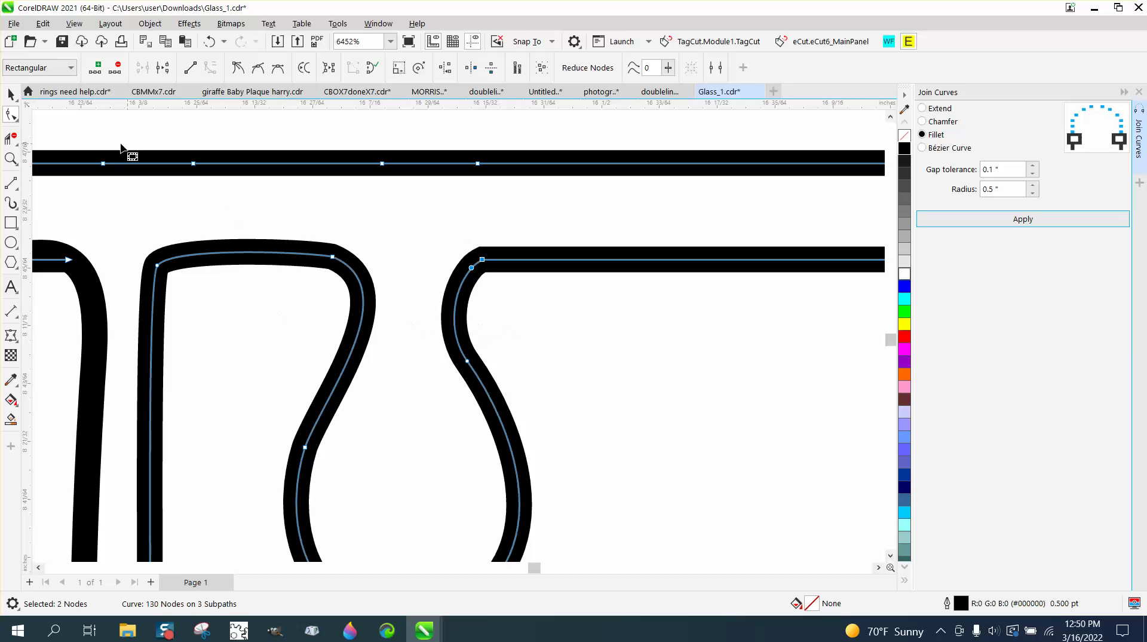
pyautogui.click(10, 91)
# - Move the right central leaf's tip nodes over the left leaf's tip and pull its upper-edge nodes outward to thicken it
pyautogui.scroll(-5, 523, 413)
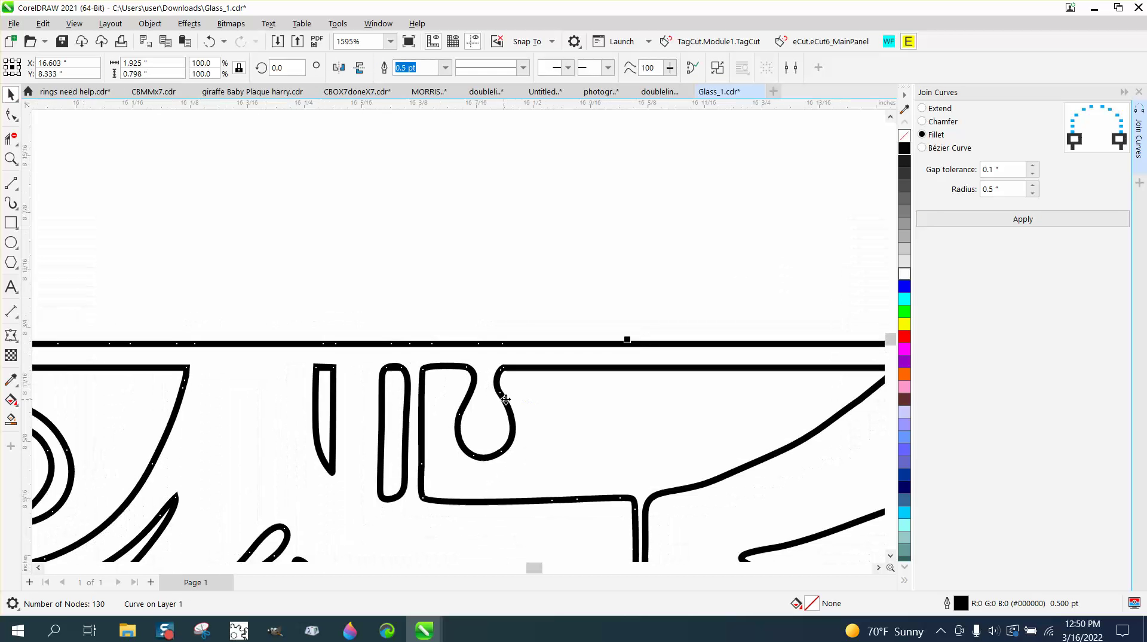
pyautogui.scroll(-2, 514, 408)
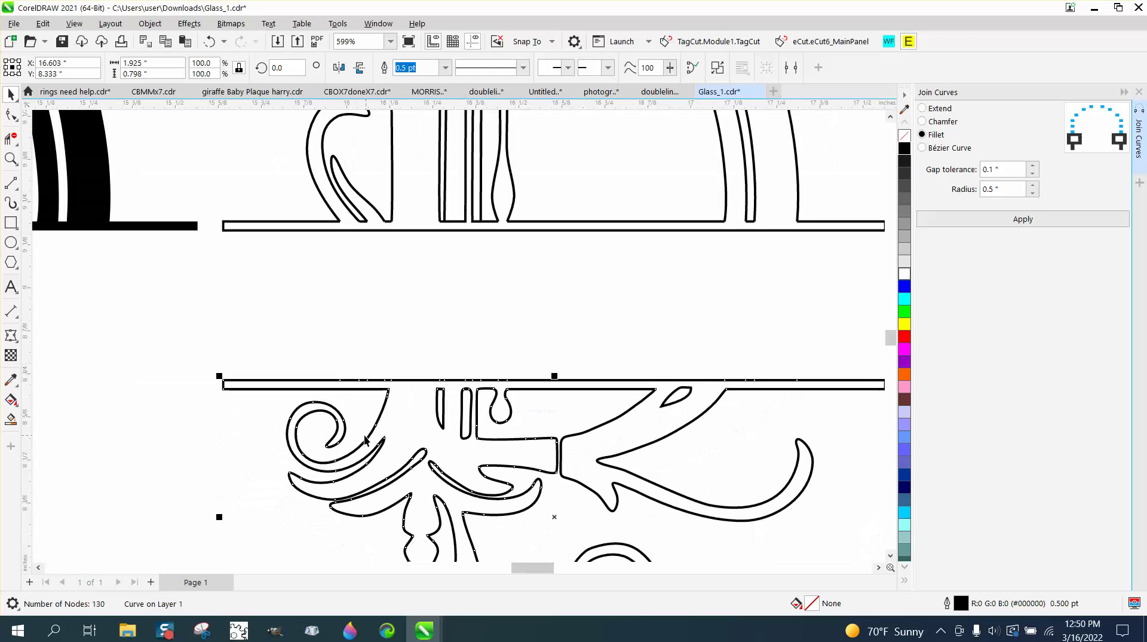
pyautogui.click(10, 159)
pyautogui.moveTo(360, 380); pyautogui.dragTo(502, 506)
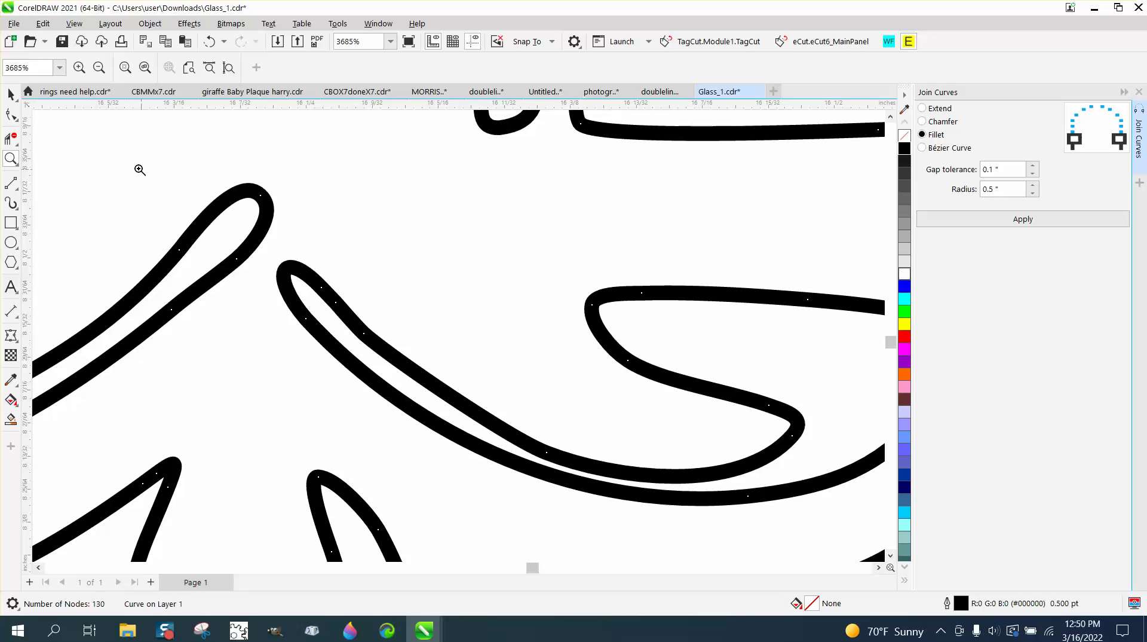
pyautogui.click(11, 114)
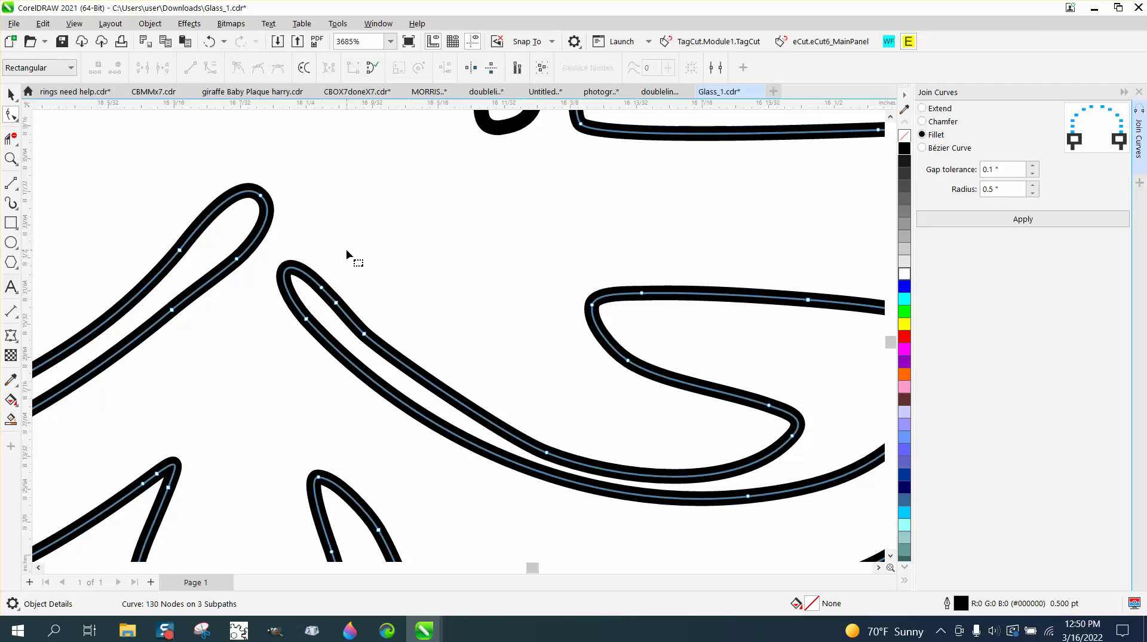
pyautogui.moveTo(359, 262); pyautogui.dragTo(292, 253)
pyautogui.moveTo(364, 333); pyautogui.dragTo(376, 327)
pyautogui.moveTo(550, 456); pyautogui.dragTo(563, 439)
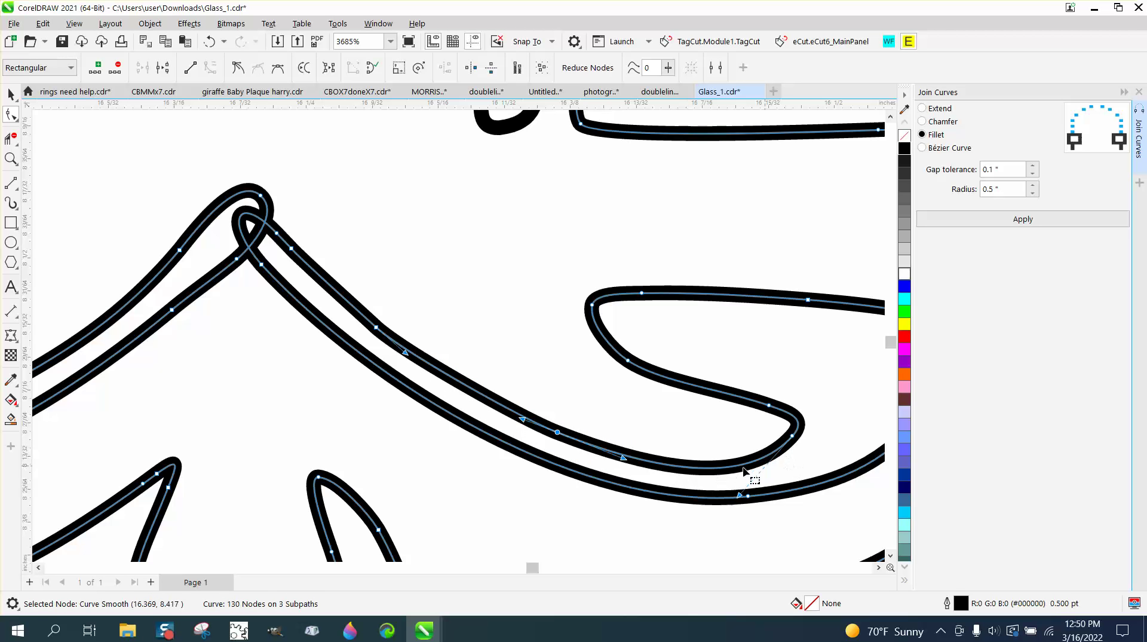
# - Delete the overlapping loop segments where the two arched edges cross at the peak, using Virtual Segment Delete
pyautogui.click(11, 139)
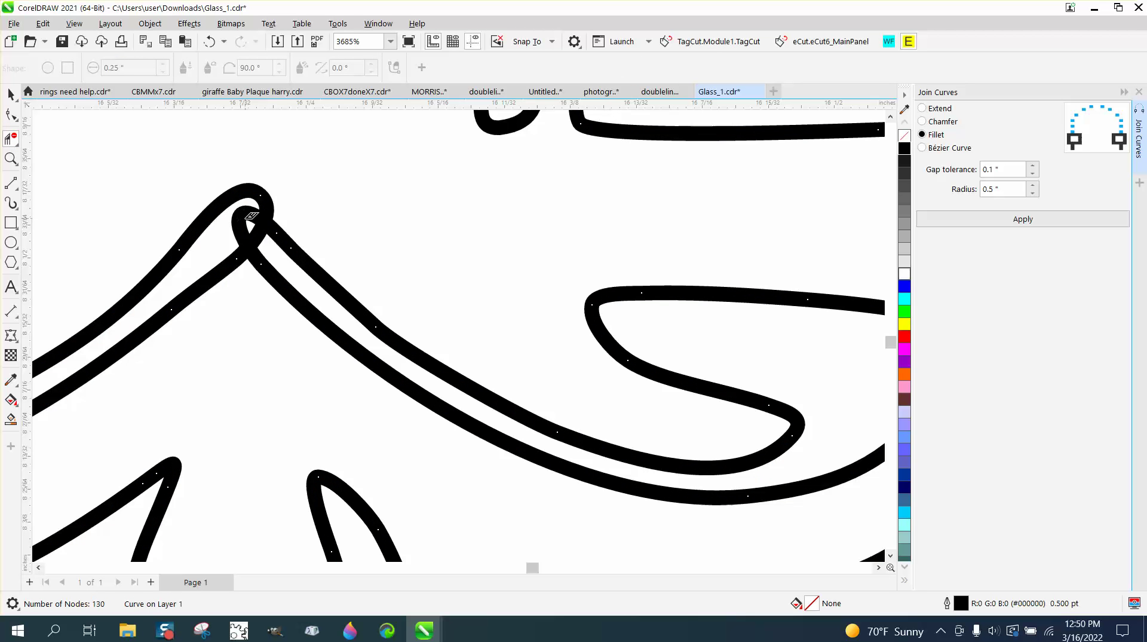
pyautogui.click(245, 207)
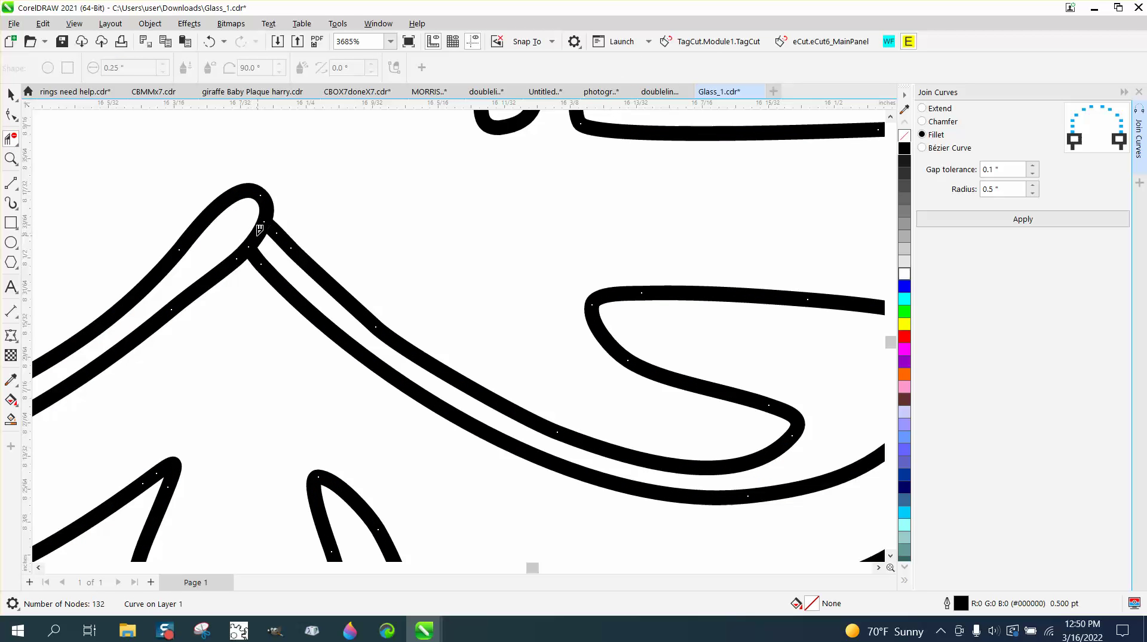
pyautogui.click(259, 230)
# - Straighten the wavy curve below the upper gap at the peak by adjusting the handles of its open end and neighbouring node
pyautogui.click(11, 158)
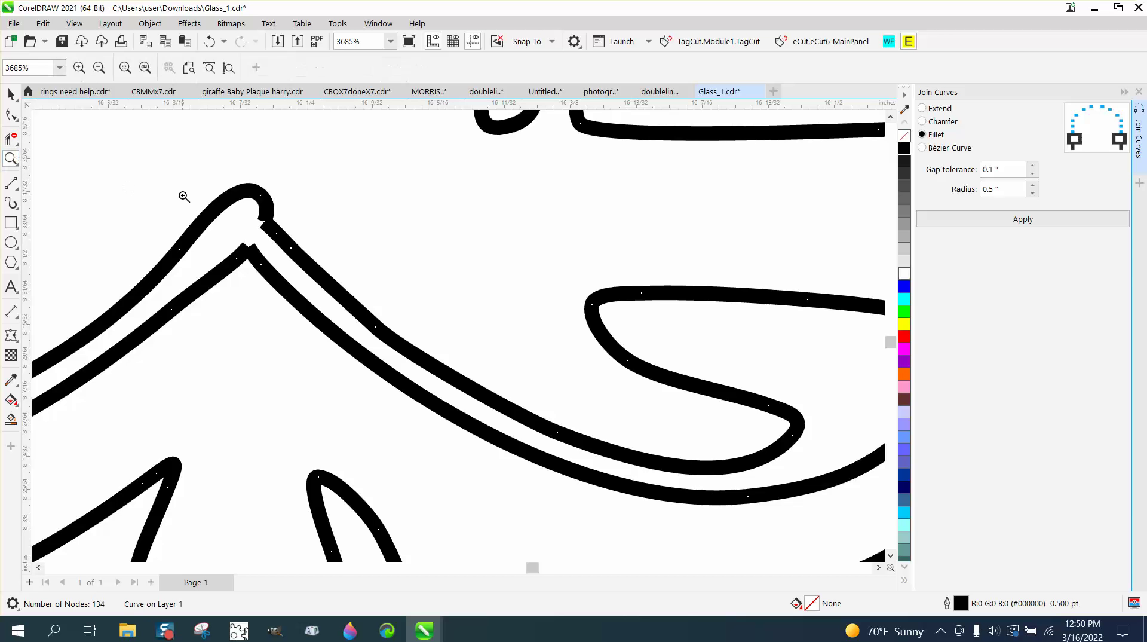
pyautogui.moveTo(171, 168); pyautogui.dragTo(431, 351)
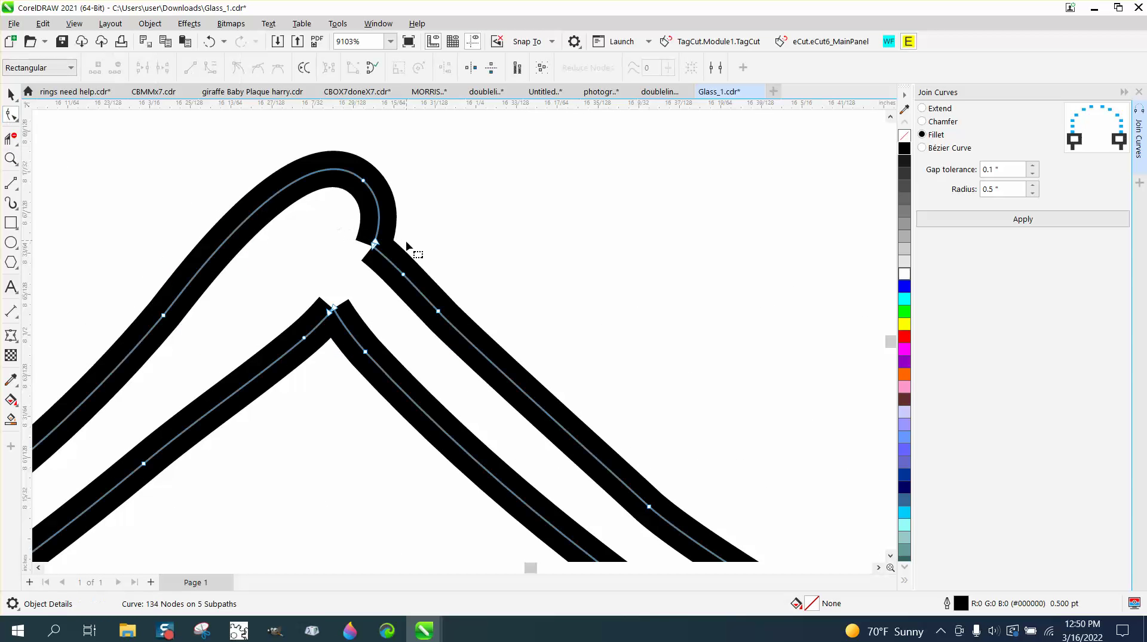
pyautogui.moveTo(372, 247); pyautogui.dragTo(366, 221)
pyautogui.click(10, 158)
pyautogui.scroll(-4, 435, 276)
pyautogui.scroll(-1, 431, 275)
pyautogui.moveTo(407, 326); pyautogui.dragTo(636, 456)
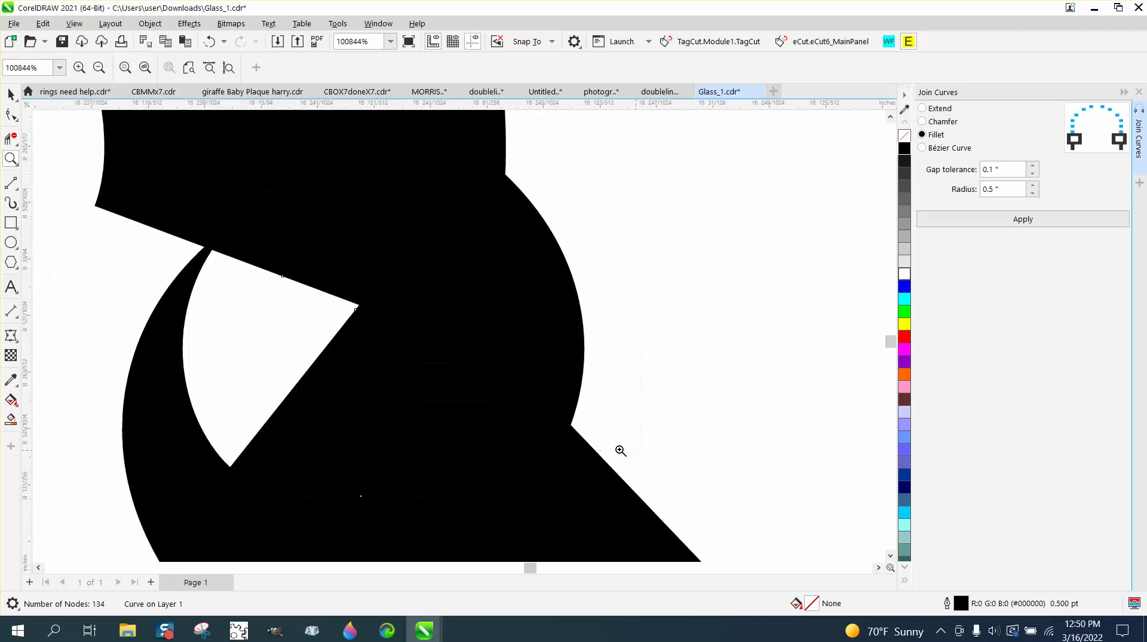
pyautogui.click(11, 115)
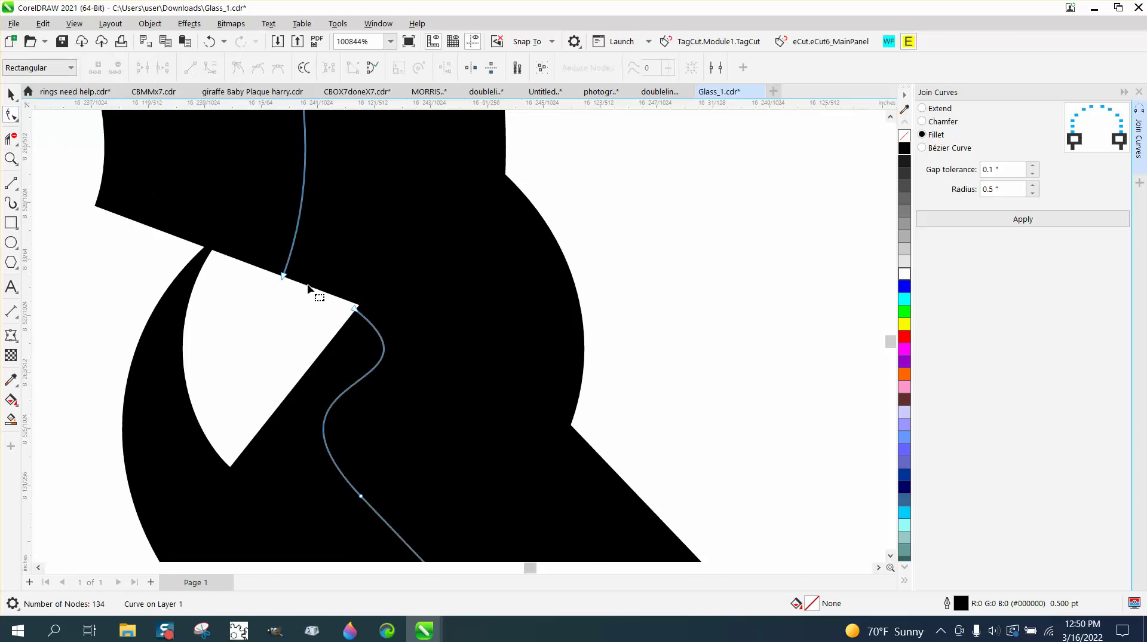
pyautogui.click(354, 307)
pyautogui.scroll(-2, 353, 332)
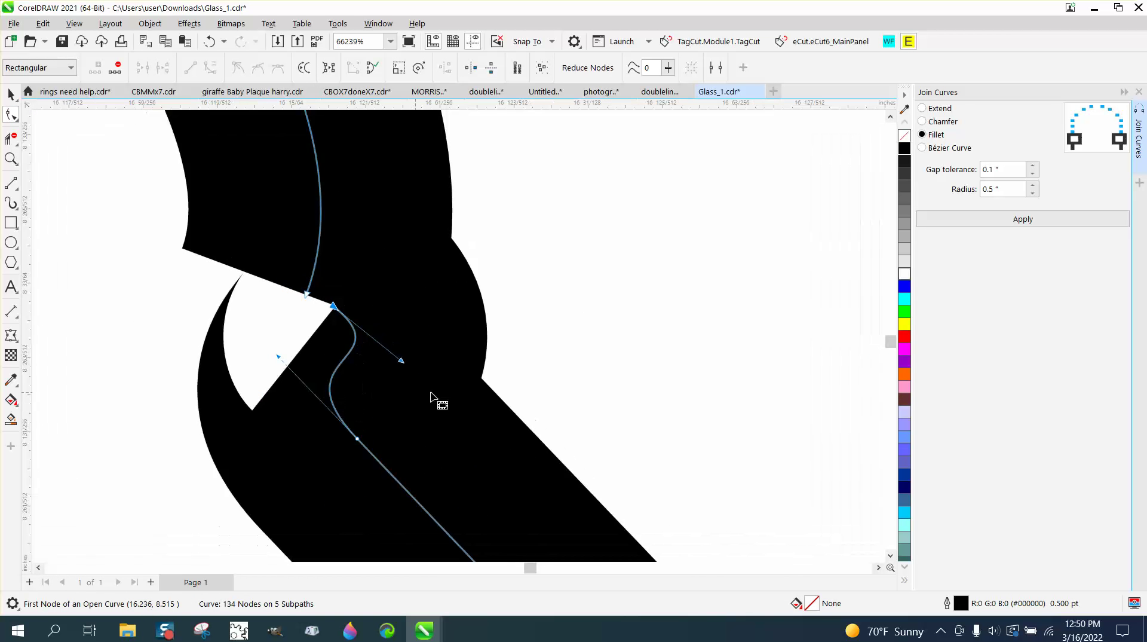
pyautogui.moveTo(402, 361); pyautogui.dragTo(274, 325)
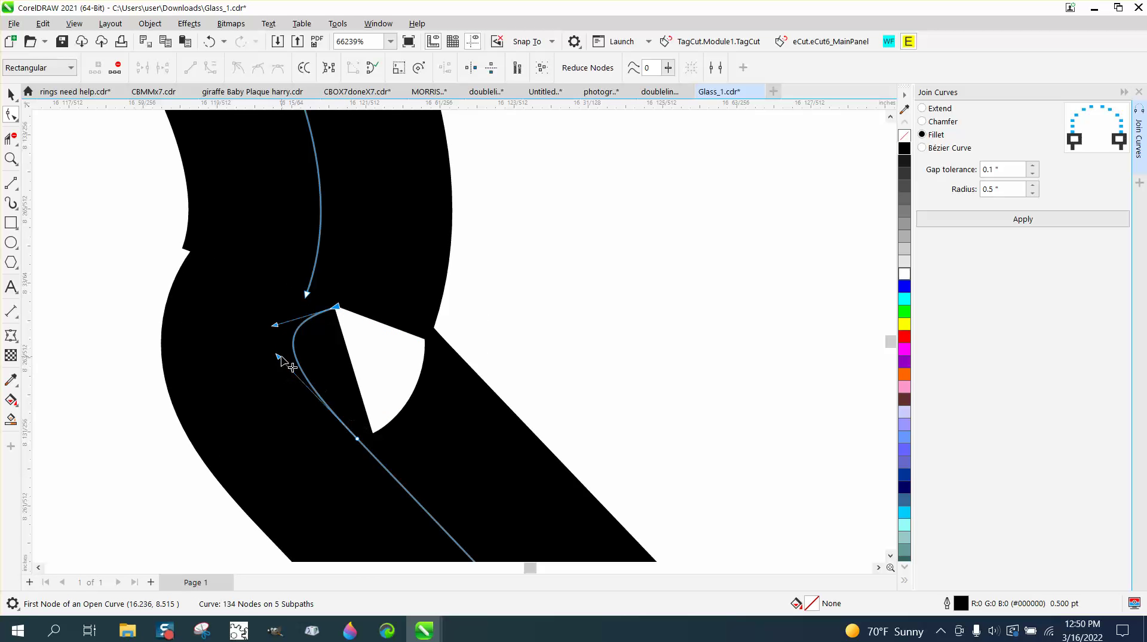
pyautogui.moveTo(282, 359); pyautogui.dragTo(420, 481)
pyautogui.click(338, 307)
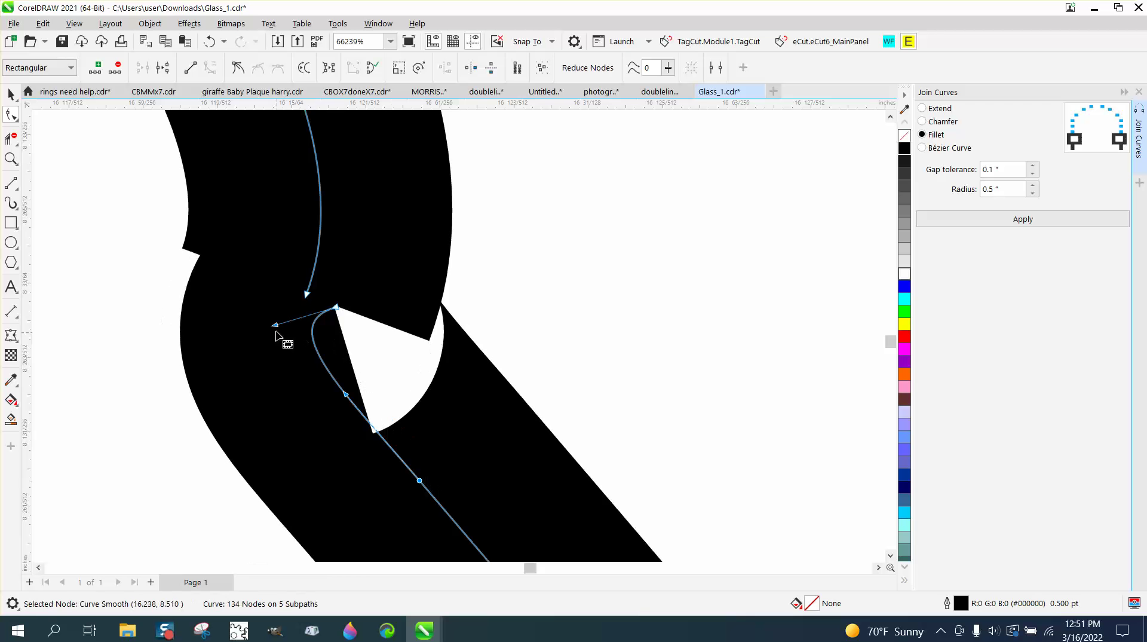
pyautogui.moveTo(275, 326); pyautogui.dragTo(382, 390)
pyautogui.scroll(-2, 406, 390)
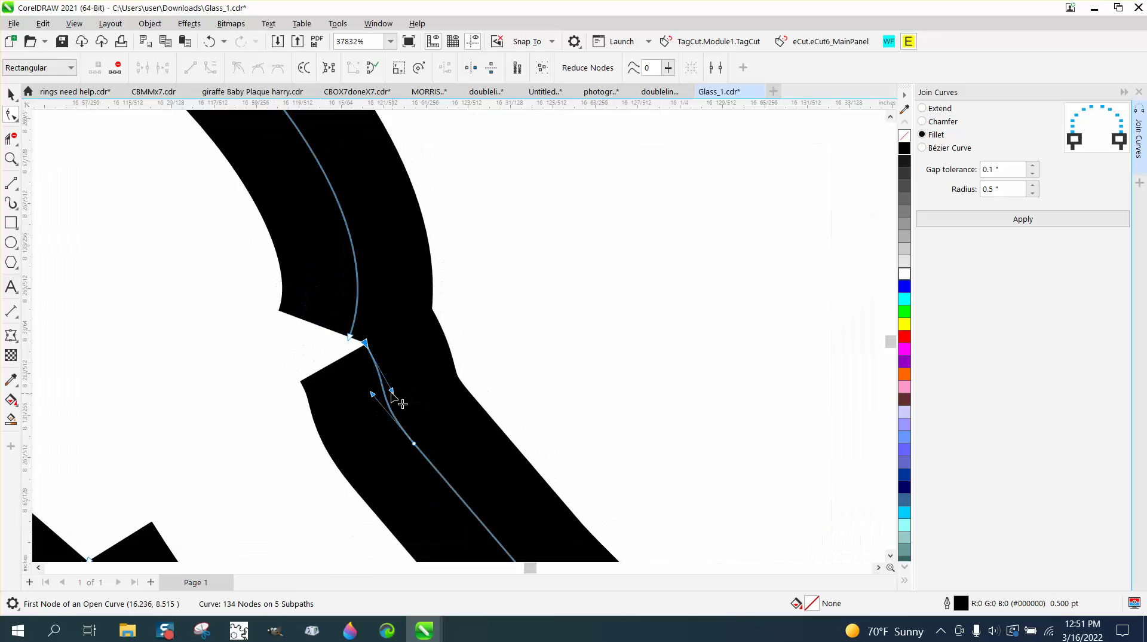
# - Join the upper edge's open ends at the peak and smooth the joint with the Smooth tool at 0.1 inch
pyautogui.moveTo(364, 342); pyautogui.dragTo(349, 337)
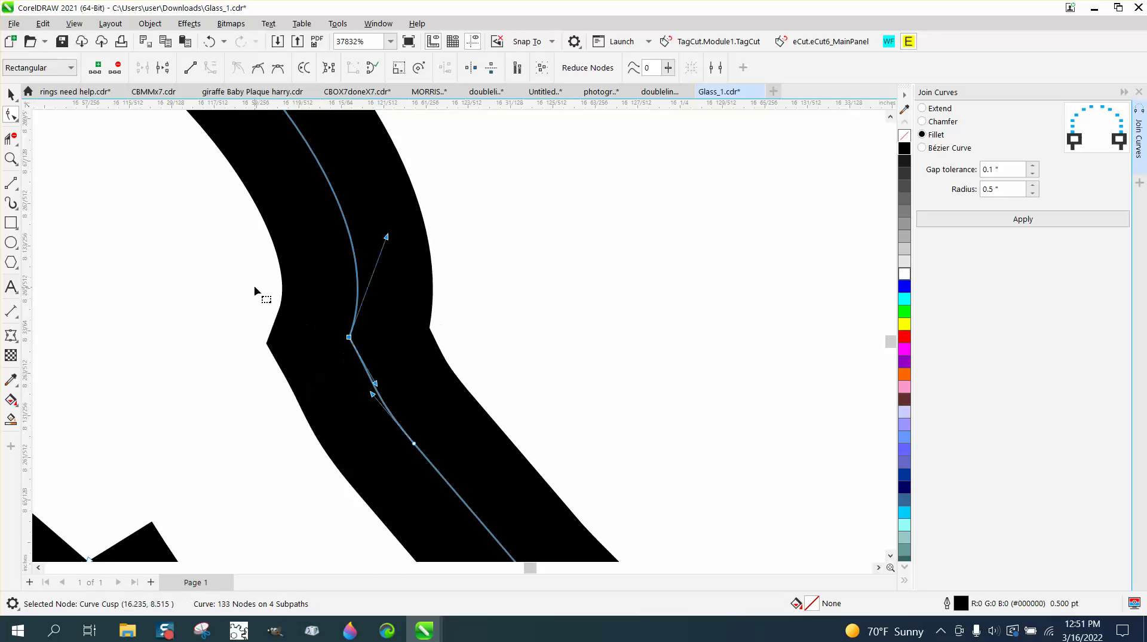
pyautogui.moveTo(255, 291); pyautogui.dragTo(425, 386)
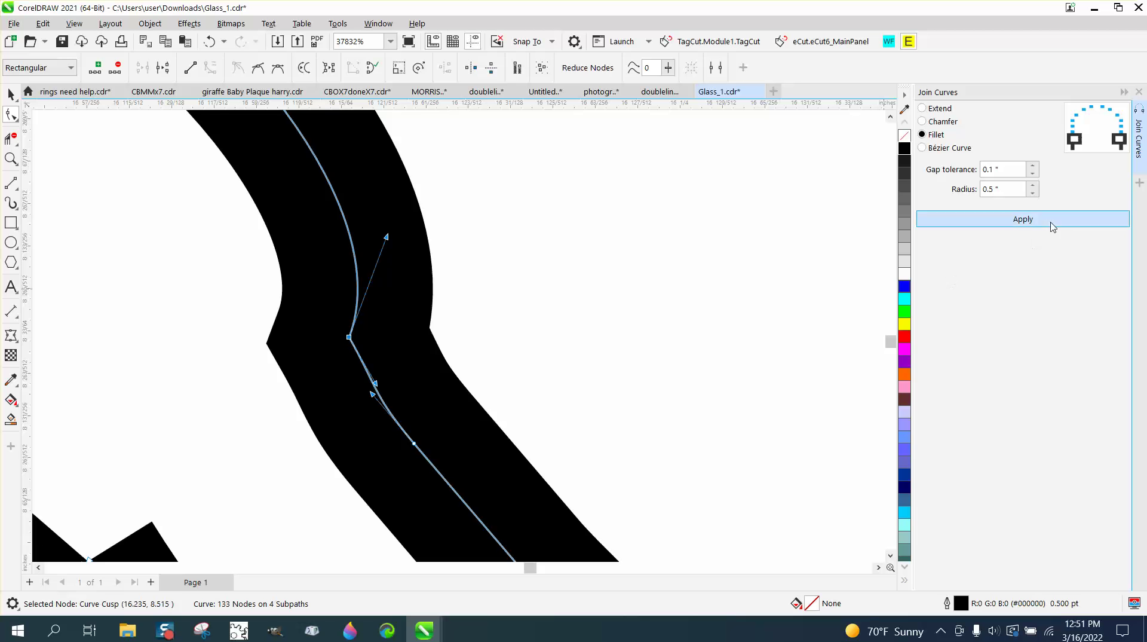
pyautogui.click(16, 121)
pyautogui.click(55, 134)
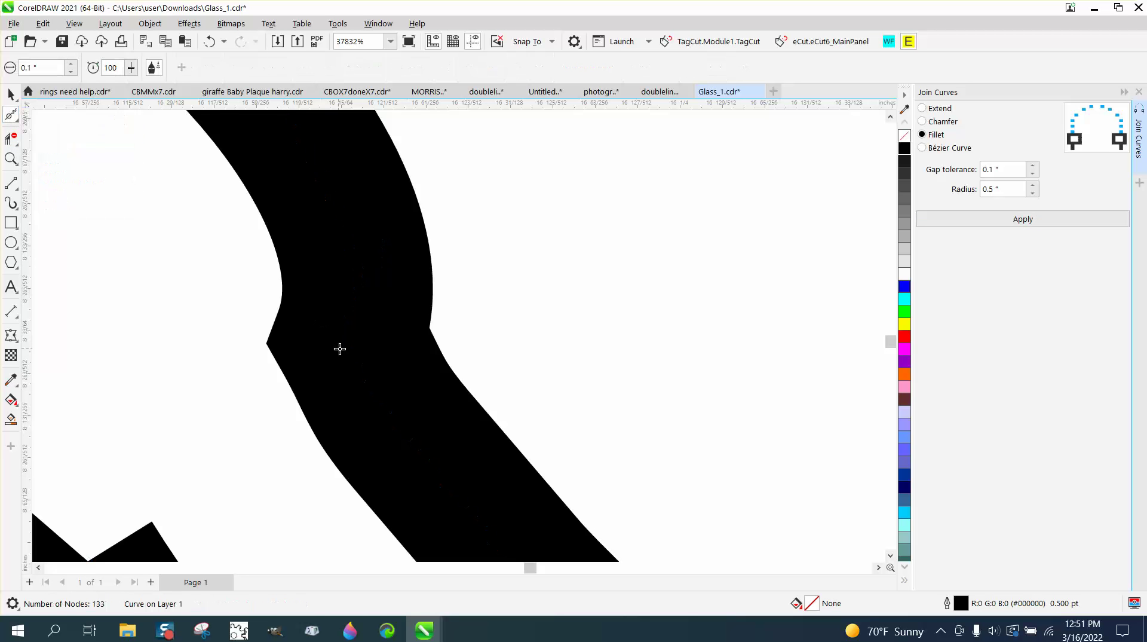
pyautogui.scroll(-1, 285, 300)
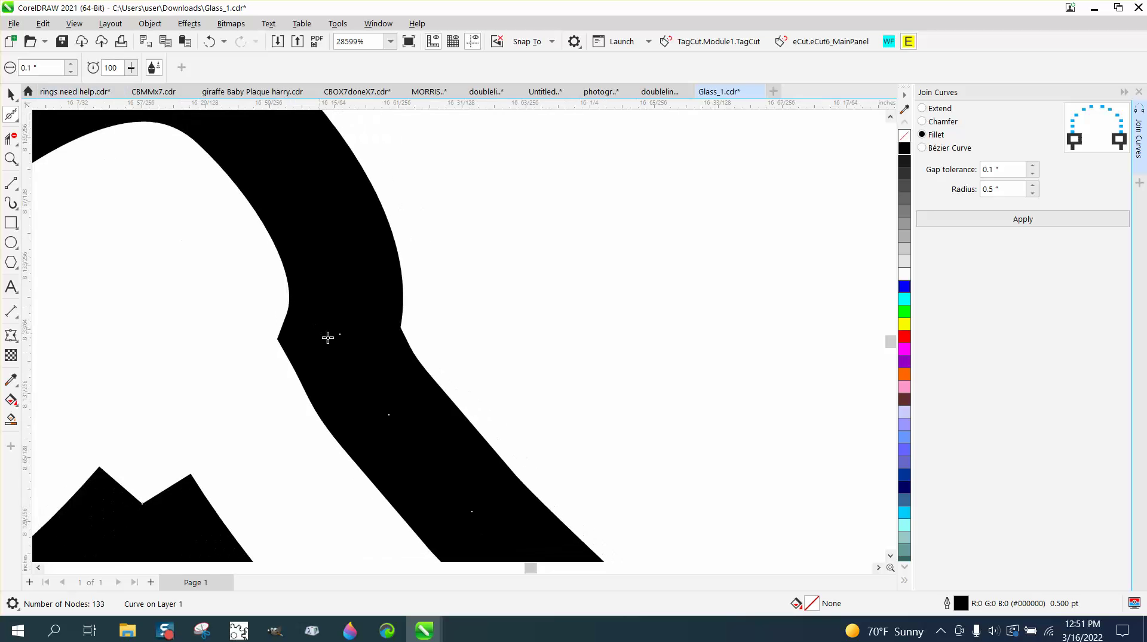
pyautogui.moveTo(348, 343); pyautogui.dragTo(343, 336)
# - Smooth the remaining bump beside the upper peak with the Smooth tool, using nib sizes of 0.01 and 0.07 inch
pyautogui.scroll(-1, 344, 337)
pyautogui.scroll(-1, 366, 348)
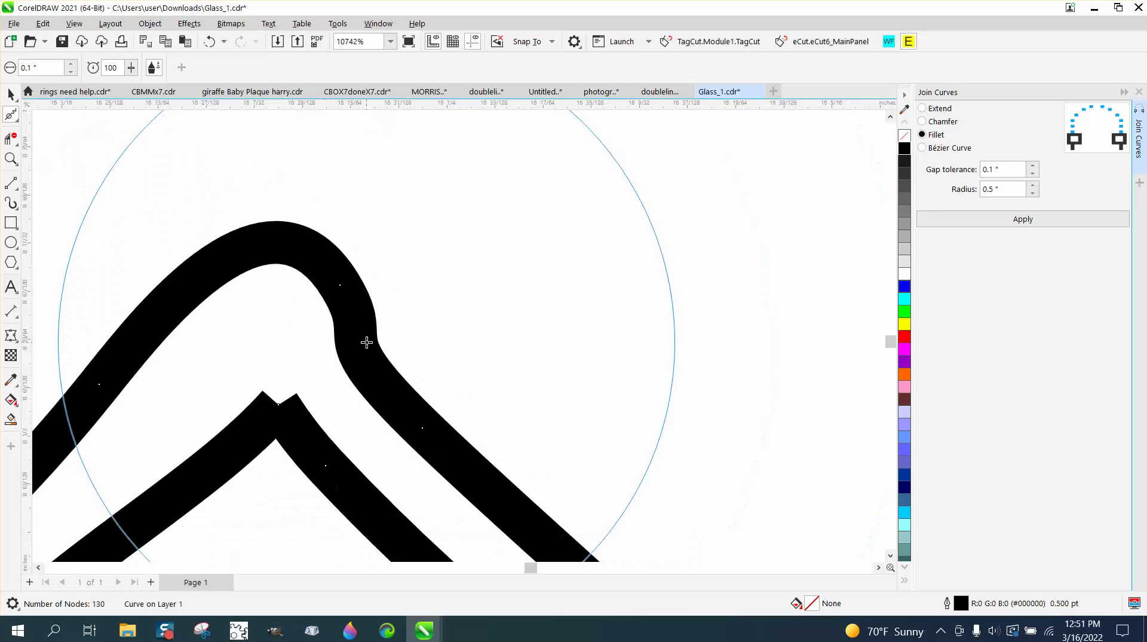
pyautogui.doubleClick(35, 68)
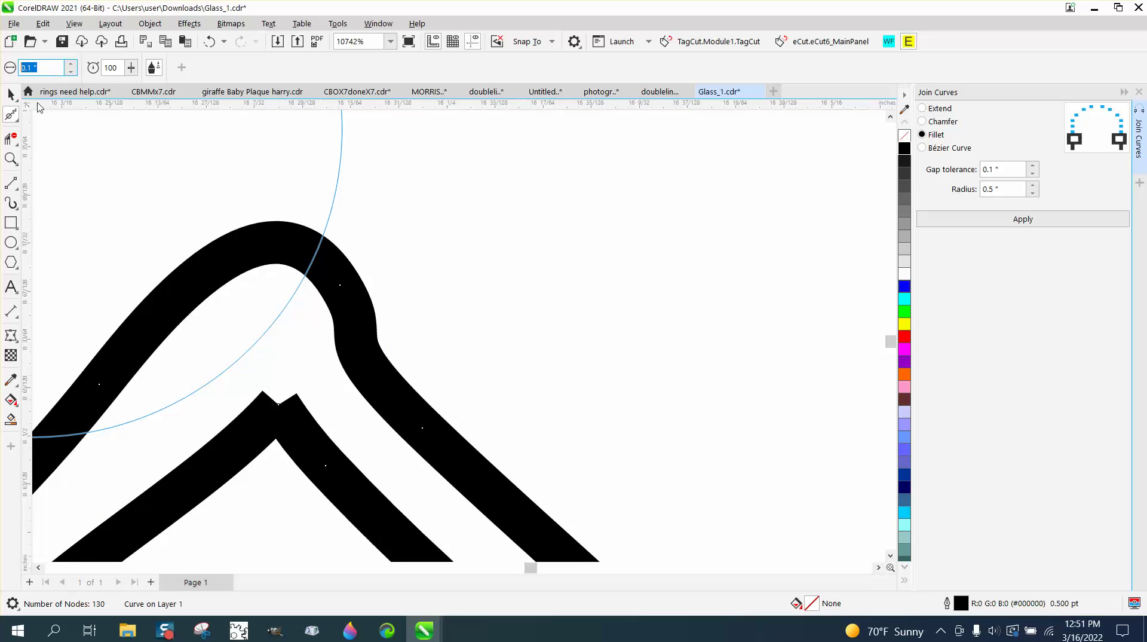
pyautogui.write('.01')
pyautogui.press('Return')
pyautogui.moveTo(310, 246)
pyautogui.mouseDown()
pyautogui.moveTo(386, 364)
pyautogui.moveTo(394, 346)
pyautogui.moveTo(395, 371)
pyautogui.moveTo(353, 332)
pyautogui.mouseUp()
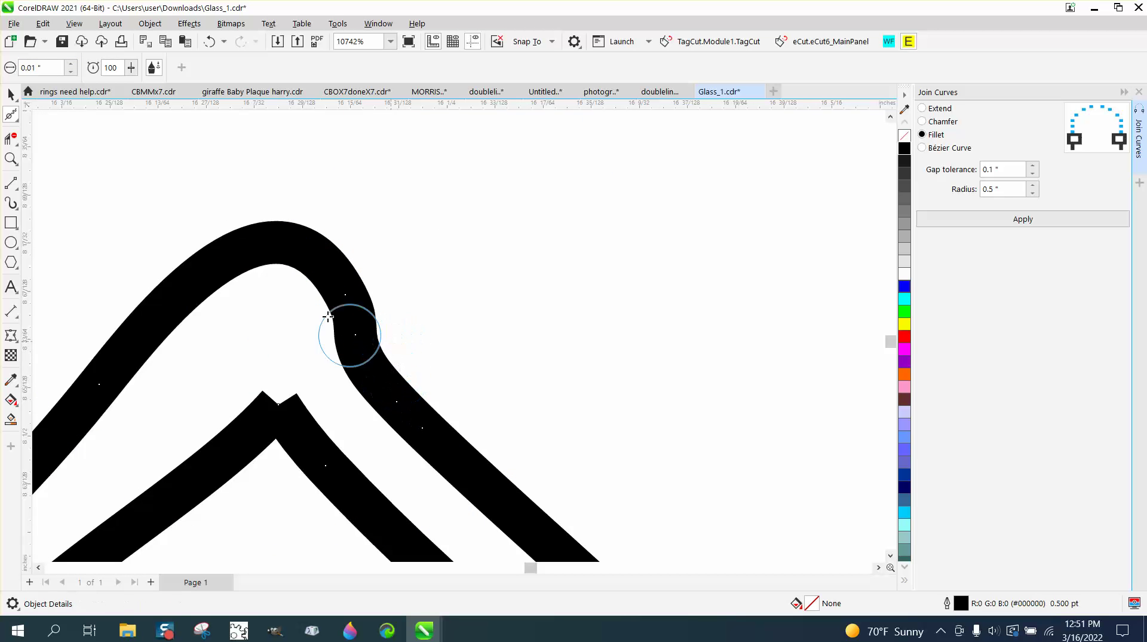
pyautogui.click(72, 64)
pyautogui.click(72, 64)
pyautogui.click(72, 64)
pyautogui.moveTo(251, 195)
pyautogui.mouseDown()
pyautogui.moveTo(374, 351)
pyautogui.moveTo(318, 450)
pyautogui.mouseUp()
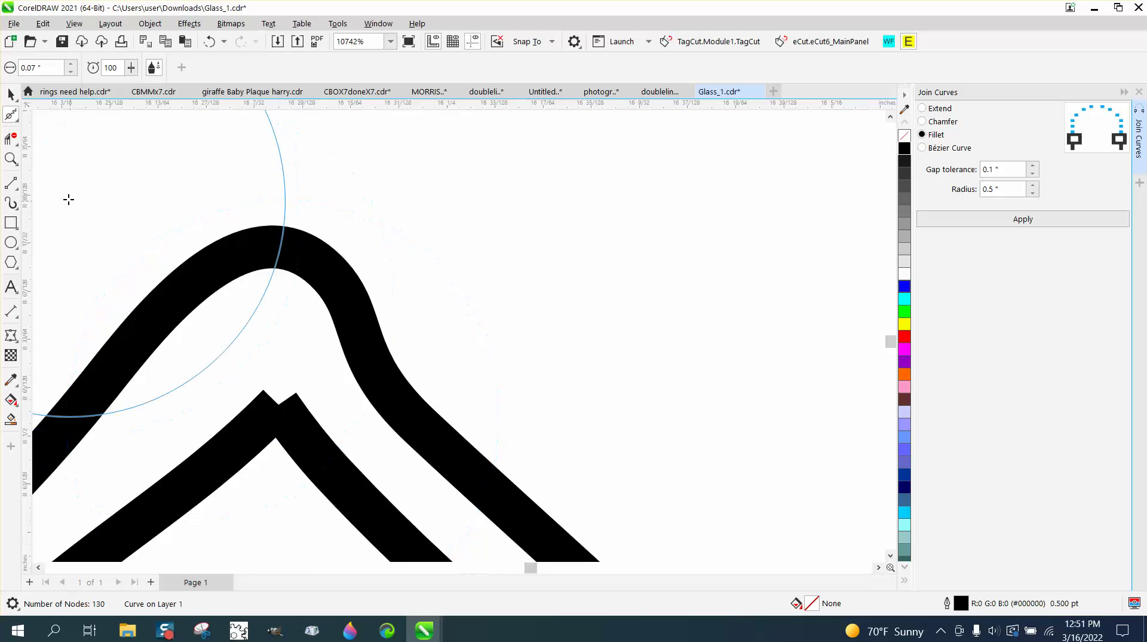
# - Join the lower edge's open ends at its peak with Join Curves and smooth the joint with the Smooth tool
pyautogui.click(17, 122)
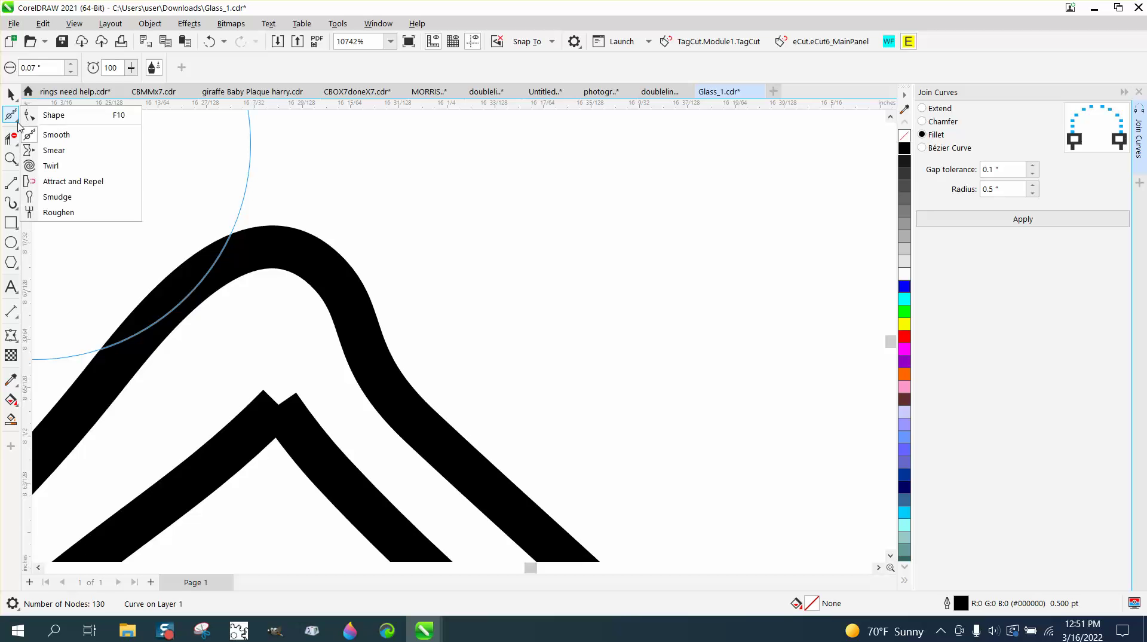
pyautogui.click(60, 124)
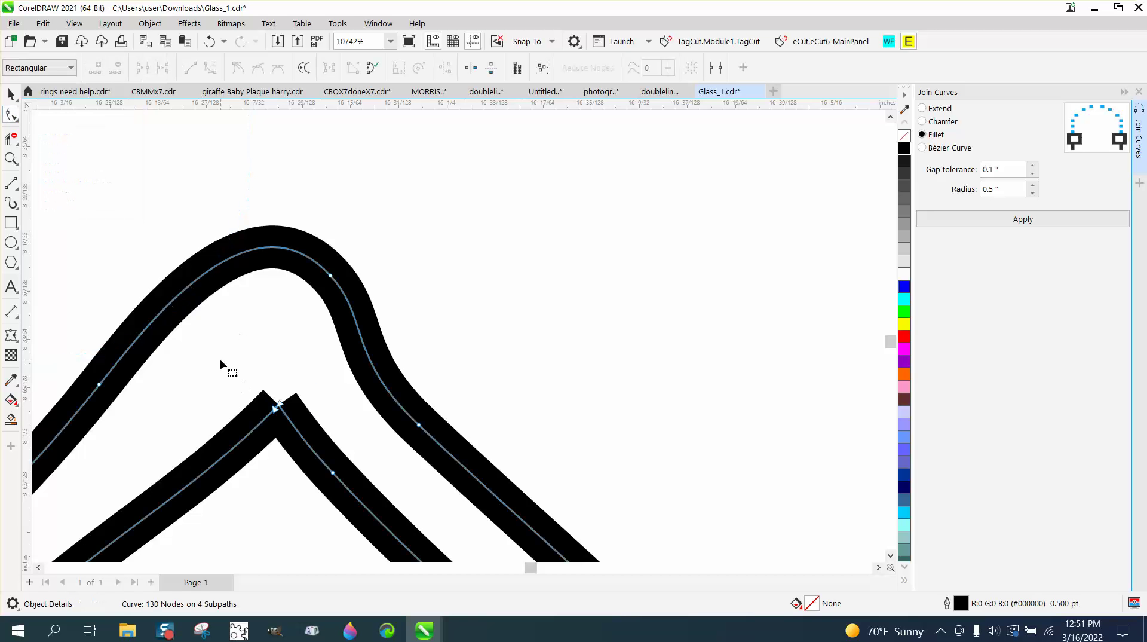
pyautogui.moveTo(235, 386); pyautogui.dragTo(334, 446)
pyautogui.click(1019, 219)
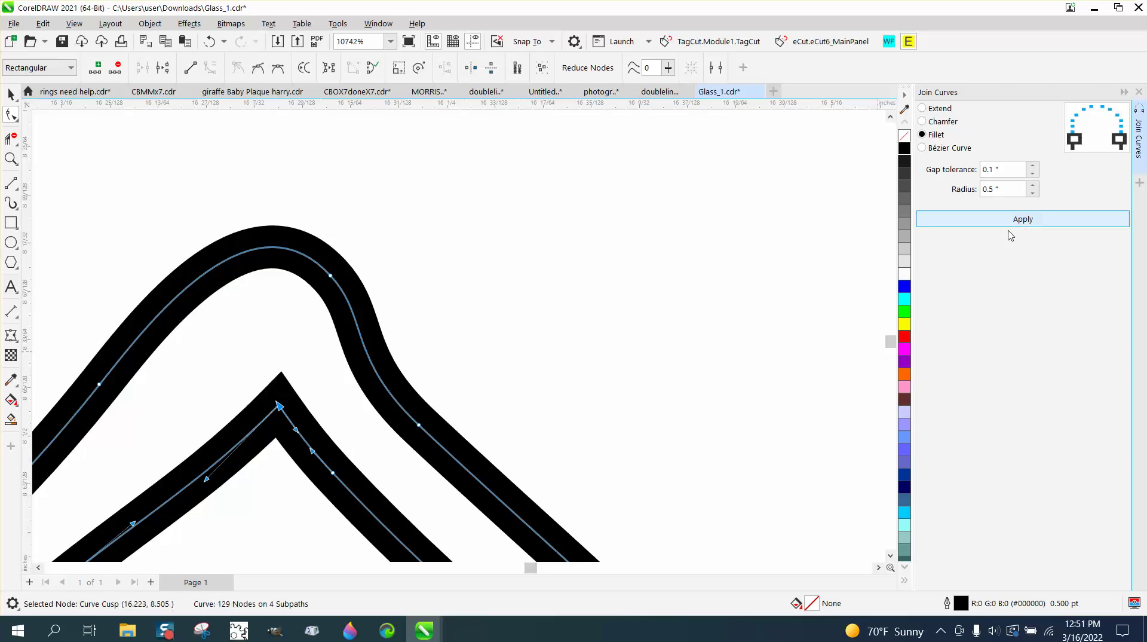
pyautogui.click(16, 118)
pyautogui.click(51, 133)
pyautogui.moveTo(288, 398)
pyautogui.mouseDown()
pyautogui.moveTo(277, 417)
pyautogui.moveTo(203, 407)
pyautogui.mouseUp()
# - Move the upper nodes at the left leaf's tip away from the curved edge just above it
pyautogui.scroll(-2, 266, 413)
pyautogui.scroll(-4, 272, 392)
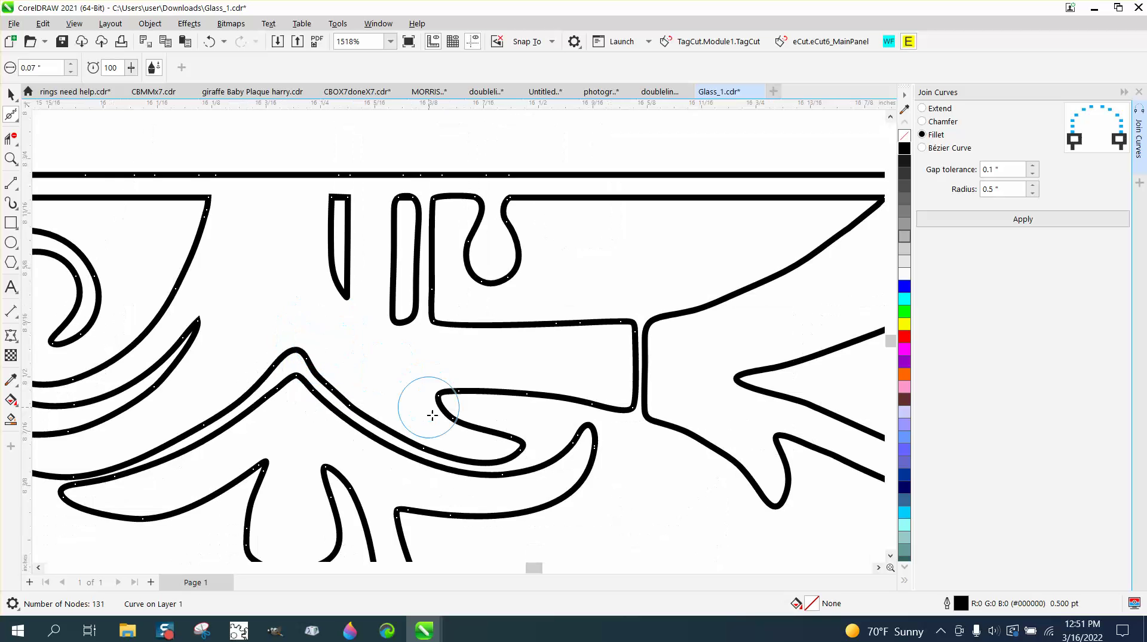
pyautogui.scroll(-1, 426, 467)
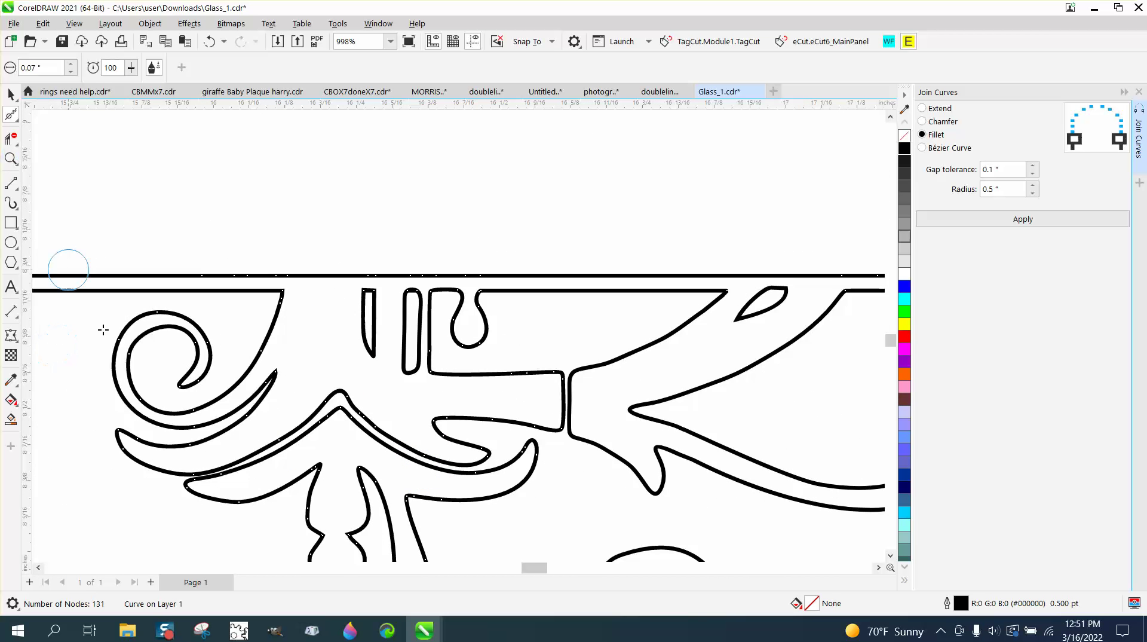
pyautogui.click(10, 159)
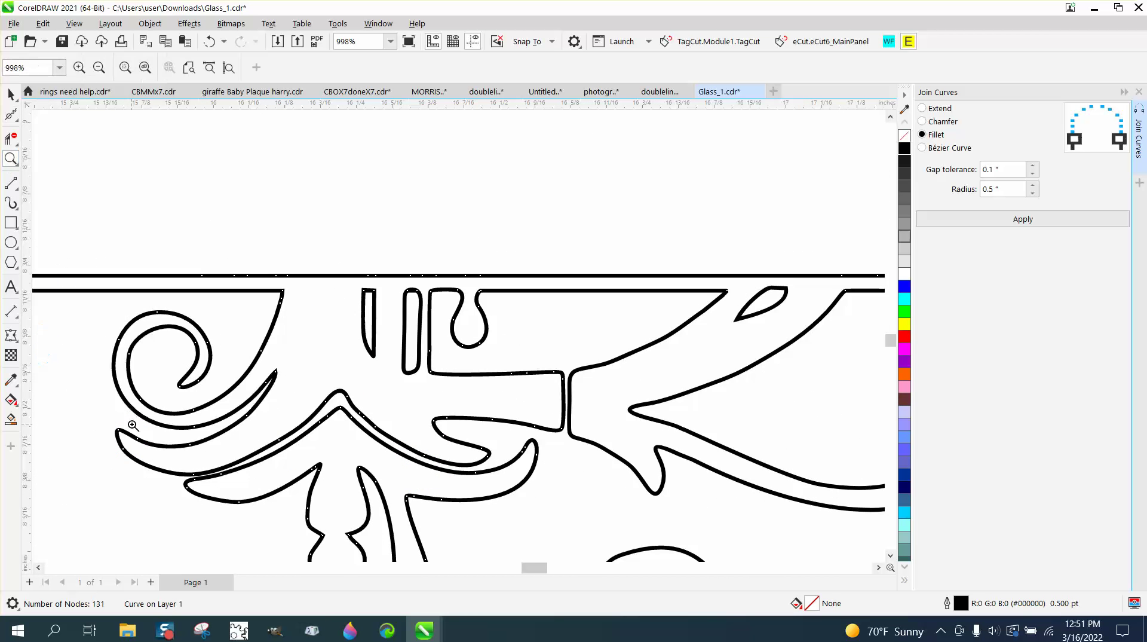
pyautogui.moveTo(129, 425); pyautogui.dragTo(384, 543)
pyautogui.click(18, 123)
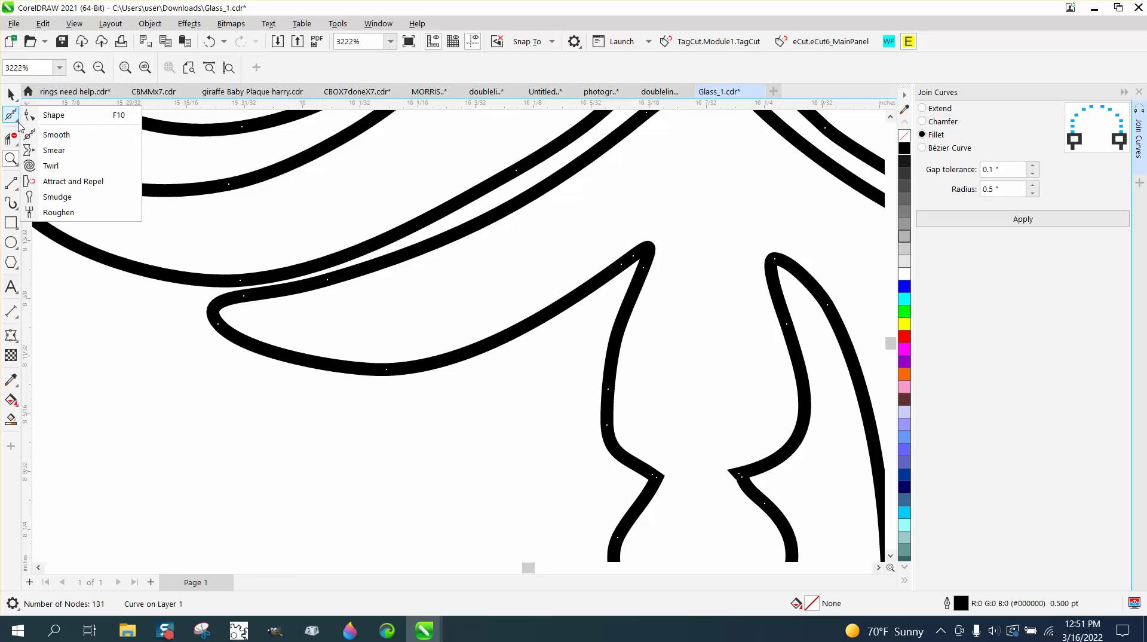
pyautogui.click(45, 113)
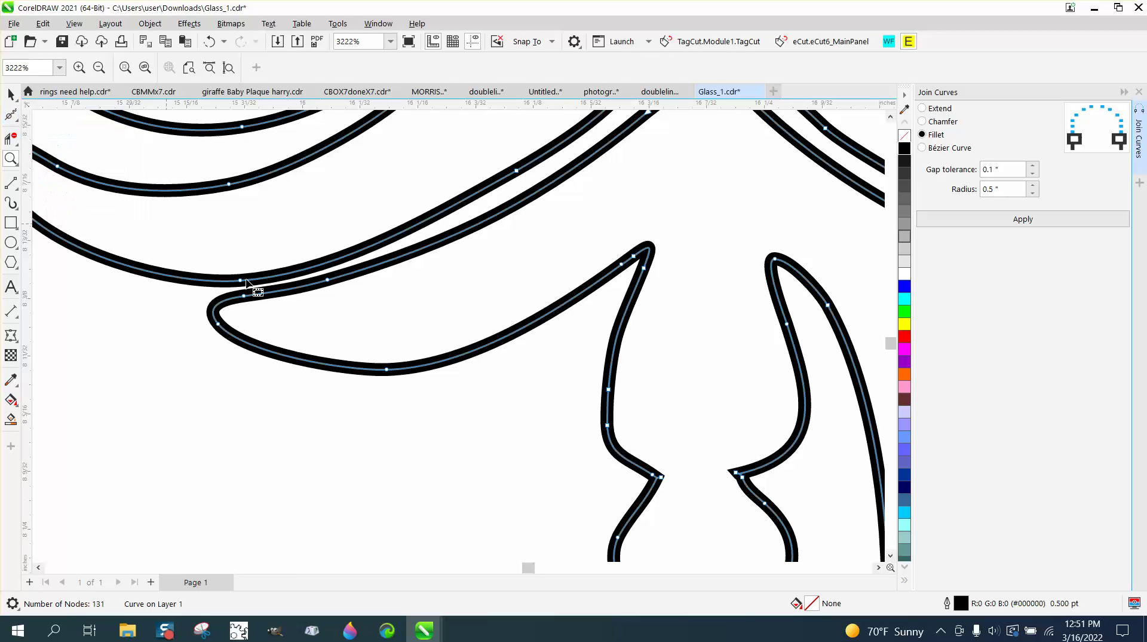
pyautogui.moveTo(349, 283); pyautogui.dragTo(226, 308)
pyautogui.click(344, 295)
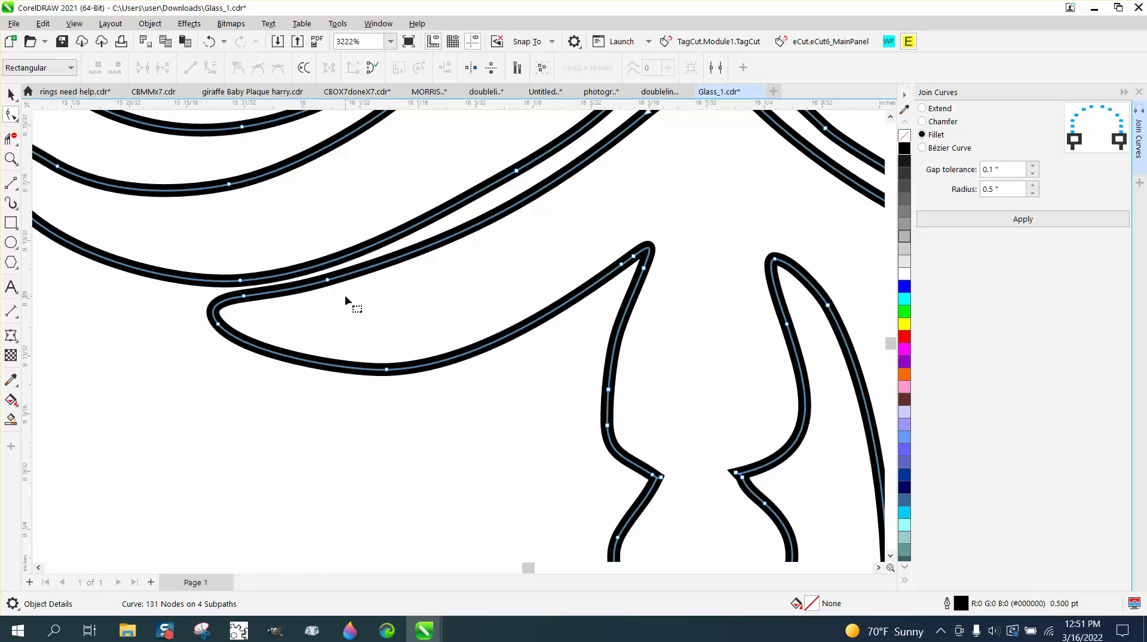
pyautogui.moveTo(346, 295); pyautogui.dragTo(222, 346)
# - Extend the horizontal bar's right end into the branching shape and delete the overlapping end segments with Virtual Segment Delete
pyautogui.scroll(-4, 269, 387)
pyautogui.scroll(-3, 346, 430)
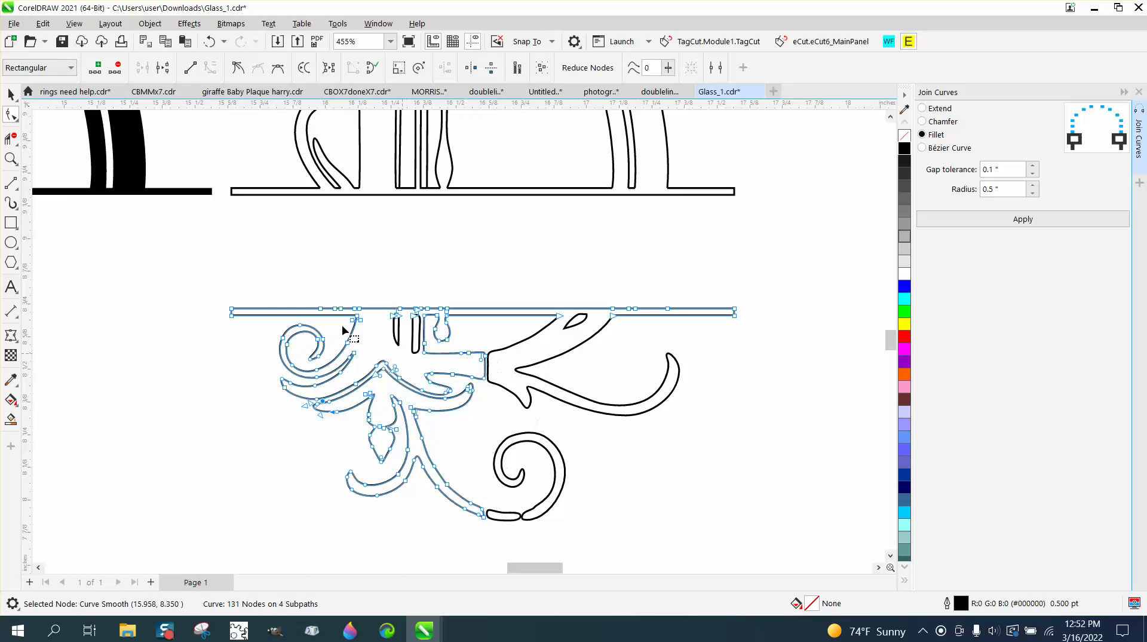
pyautogui.click(11, 159)
pyautogui.moveTo(465, 330); pyautogui.dragTo(579, 412)
pyautogui.click(12, 117)
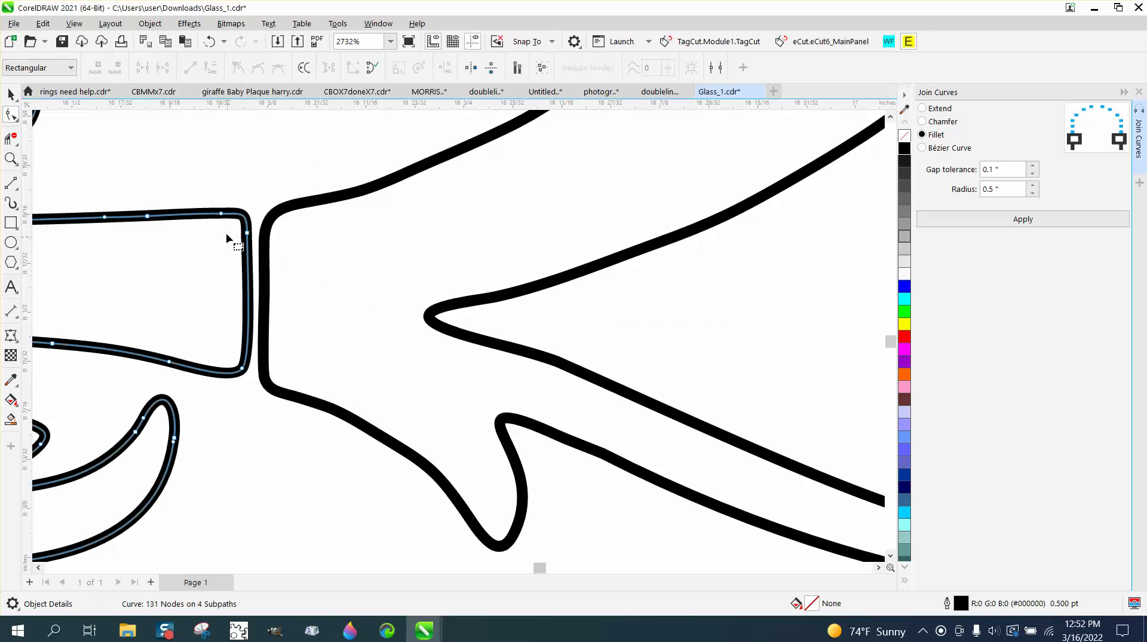
pyautogui.moveTo(209, 204); pyautogui.dragTo(294, 382)
pyautogui.click(11, 139)
pyautogui.moveTo(237, 270); pyautogui.dragTo(347, 296)
# - Join the bar's upper and lower edges to the branching shape's matching edges with Join Curves
pyautogui.click(11, 115)
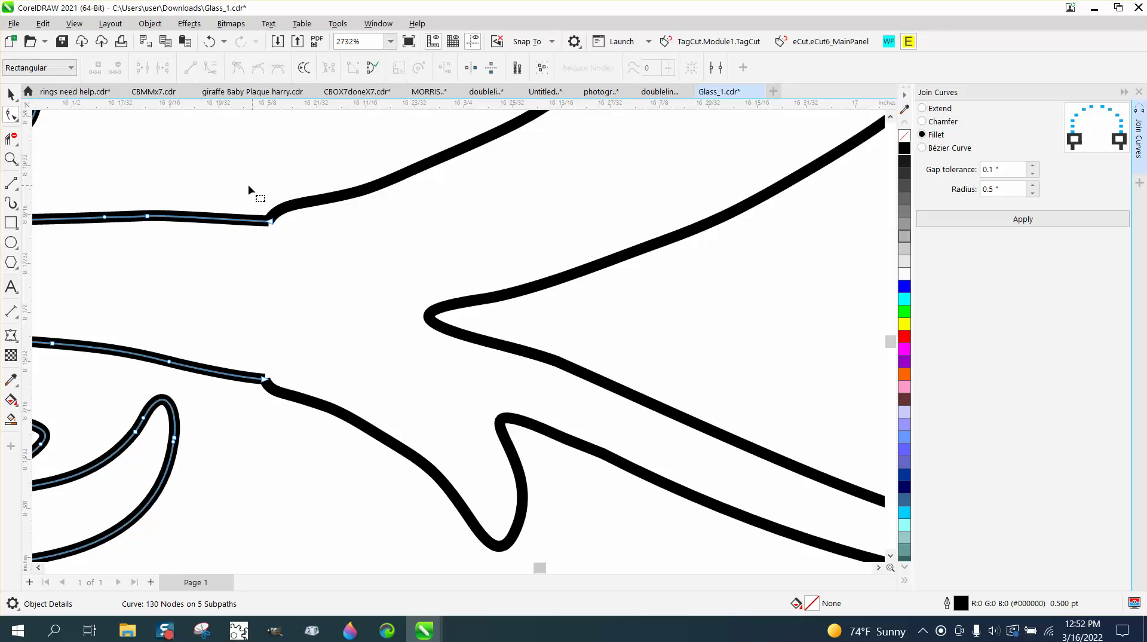
pyautogui.keyDown('shift'); pyautogui.click(278, 209); pyautogui.keyUp('shift')
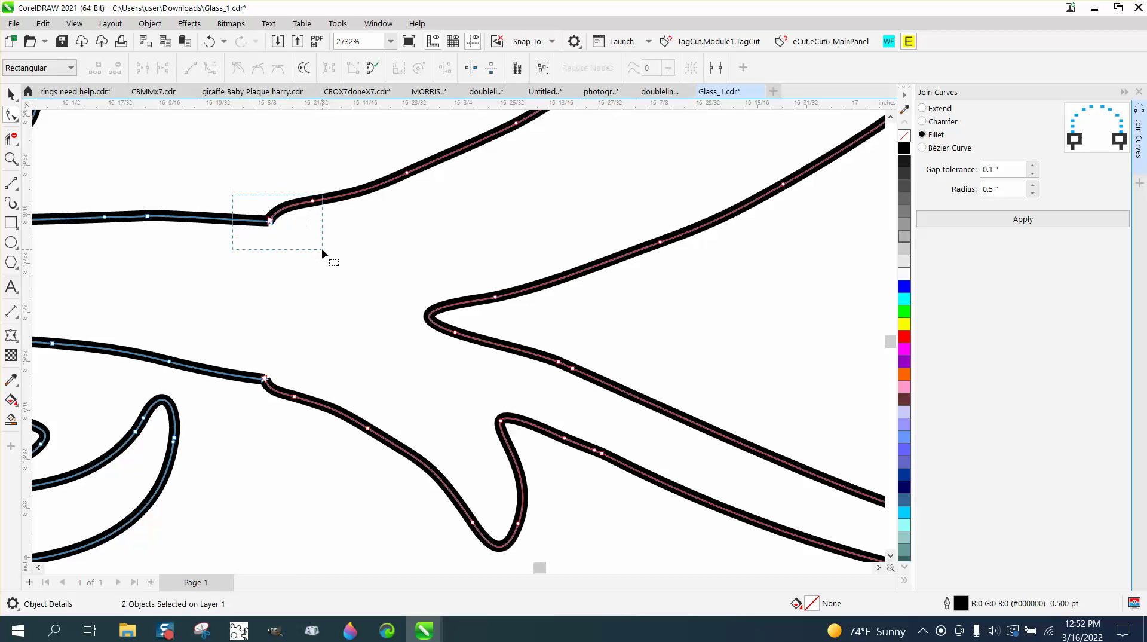
pyautogui.moveTo(322, 248); pyautogui.dragTo(322, 250)
pyautogui.click(1023, 219)
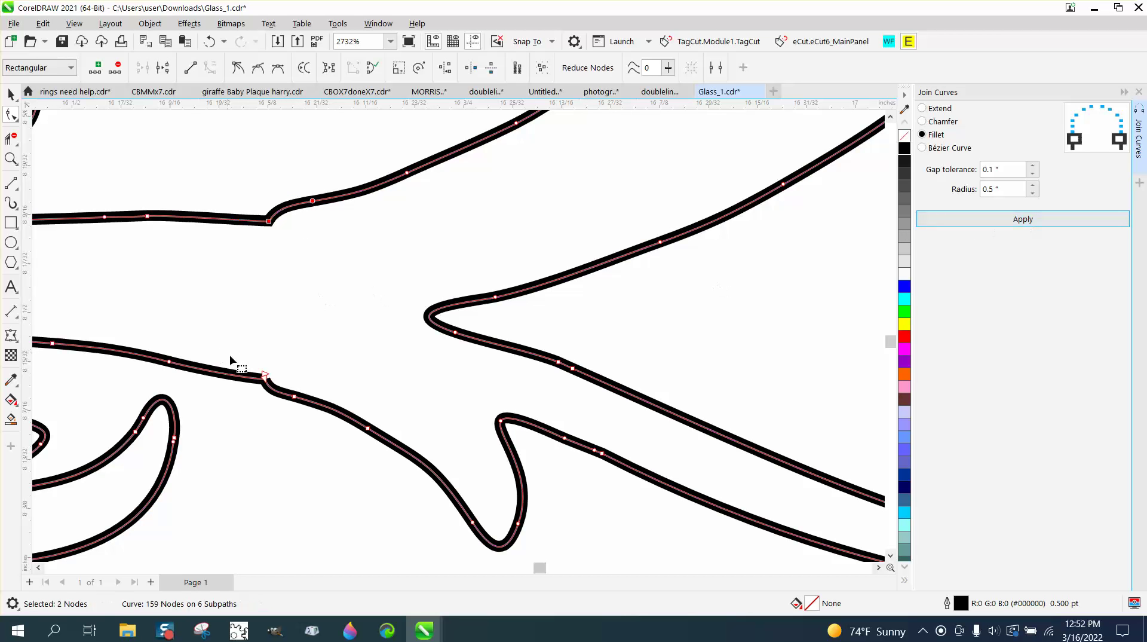
pyautogui.moveTo(239, 351); pyautogui.dragTo(315, 405)
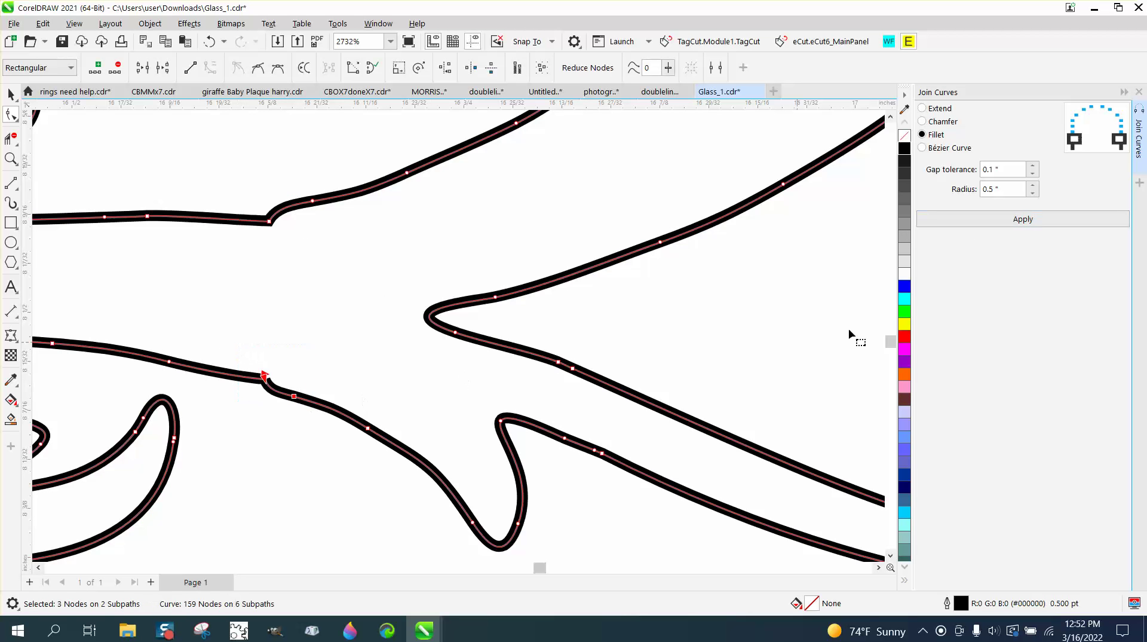
pyautogui.click(1042, 221)
# - Smooth the upper and lower joints between the bar and the branching shape with the Smooth tool
pyautogui.click(17, 126)
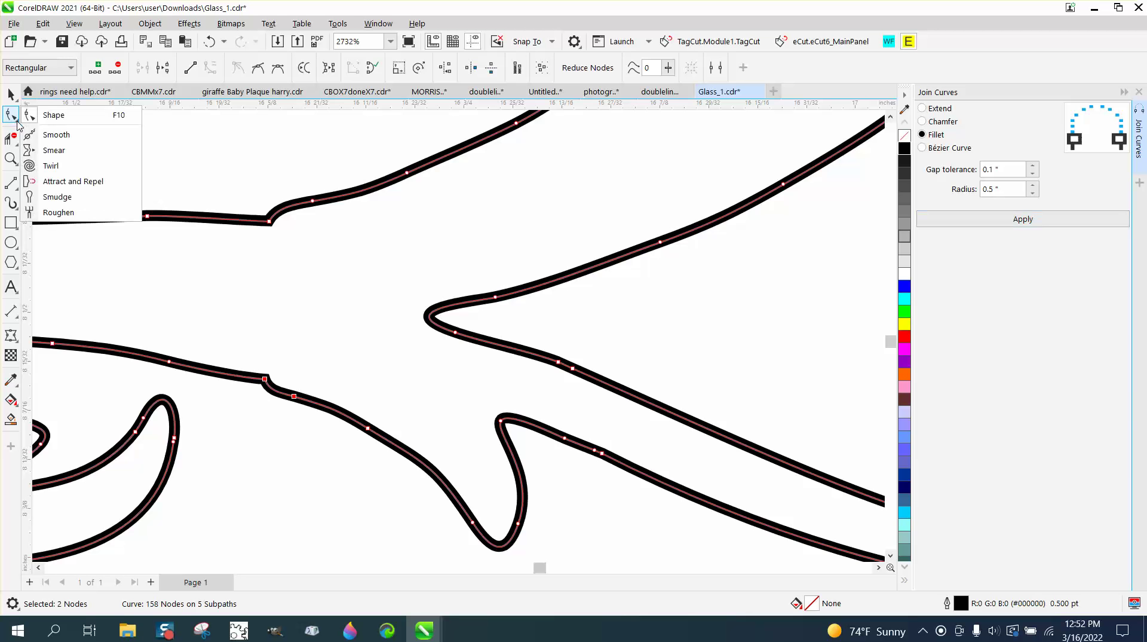
pyautogui.click(54, 132)
pyautogui.moveTo(255, 224); pyautogui.dragTo(269, 217)
pyautogui.moveTo(269, 389)
pyautogui.mouseDown()
pyautogui.moveTo(243, 379)
pyautogui.moveTo(261, 379)
pyautogui.mouseUp()
pyautogui.moveTo(264, 243)
pyautogui.mouseDown()
pyautogui.moveTo(343, 220)
pyautogui.moveTo(245, 231)
pyautogui.moveTo(184, 220)
pyautogui.moveTo(216, 222)
pyautogui.mouseUp()
# - Delete the short loose piece sitting in the gap of the bottom scroll's stem with Virtual Segment Delete
pyautogui.scroll(-5, 374, 310)
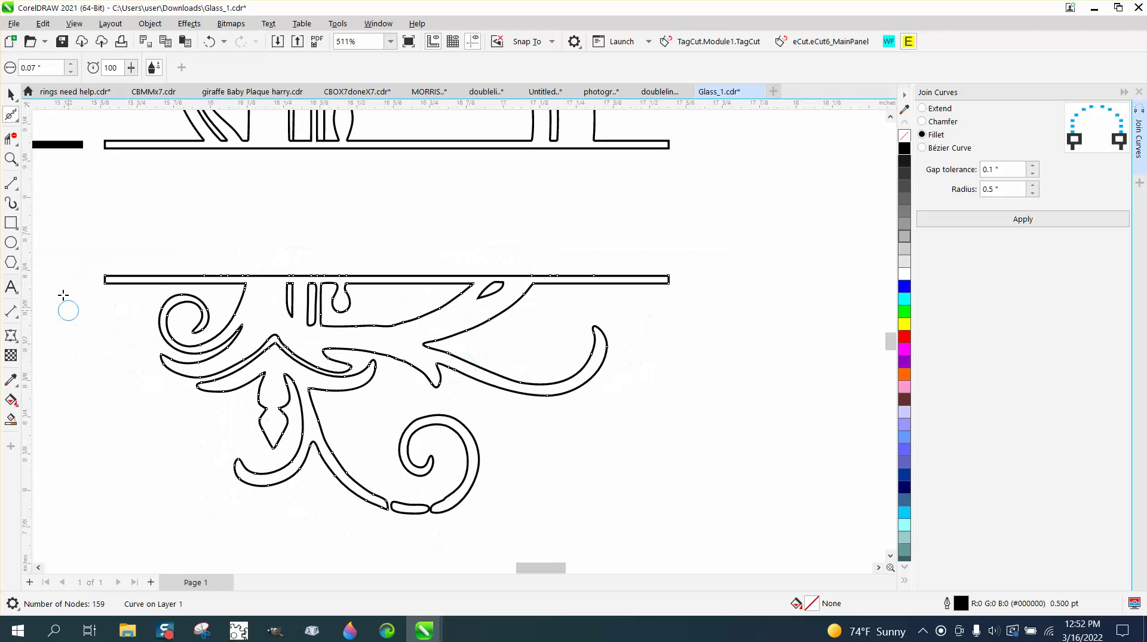
pyautogui.click(11, 158)
pyautogui.moveTo(346, 451); pyautogui.dragTo(565, 564)
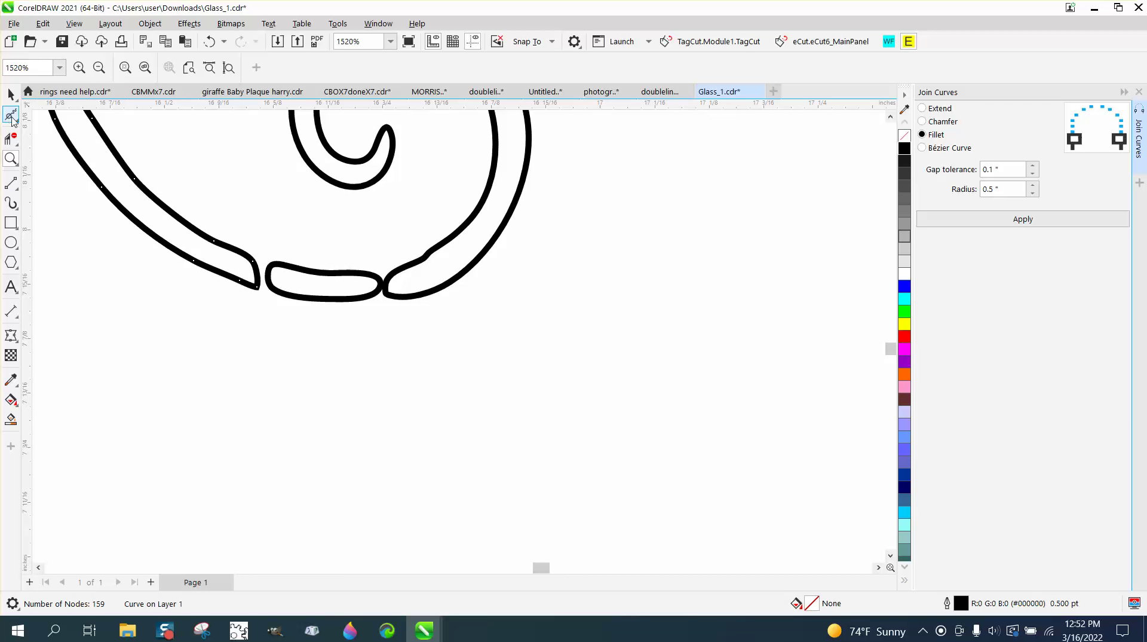
pyautogui.moveTo(332, 237); pyautogui.dragTo(345, 348)
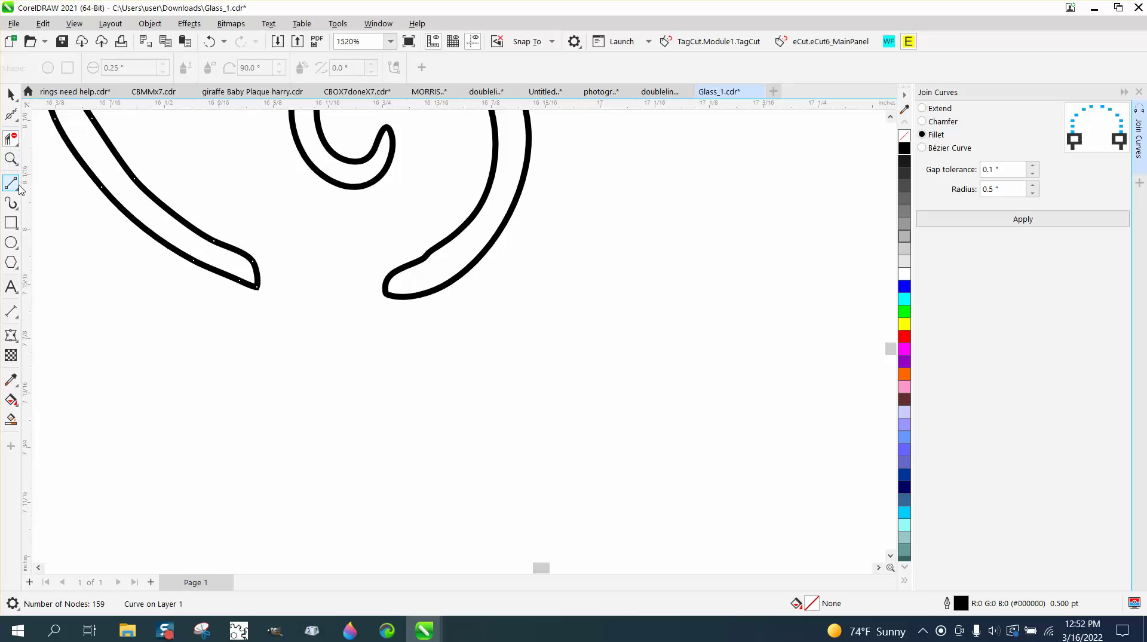
# - Bridge the upper and lower edges of the stem's gap with two 3-Point Curves
pyautogui.click(15, 205)
pyautogui.click(11, 182)
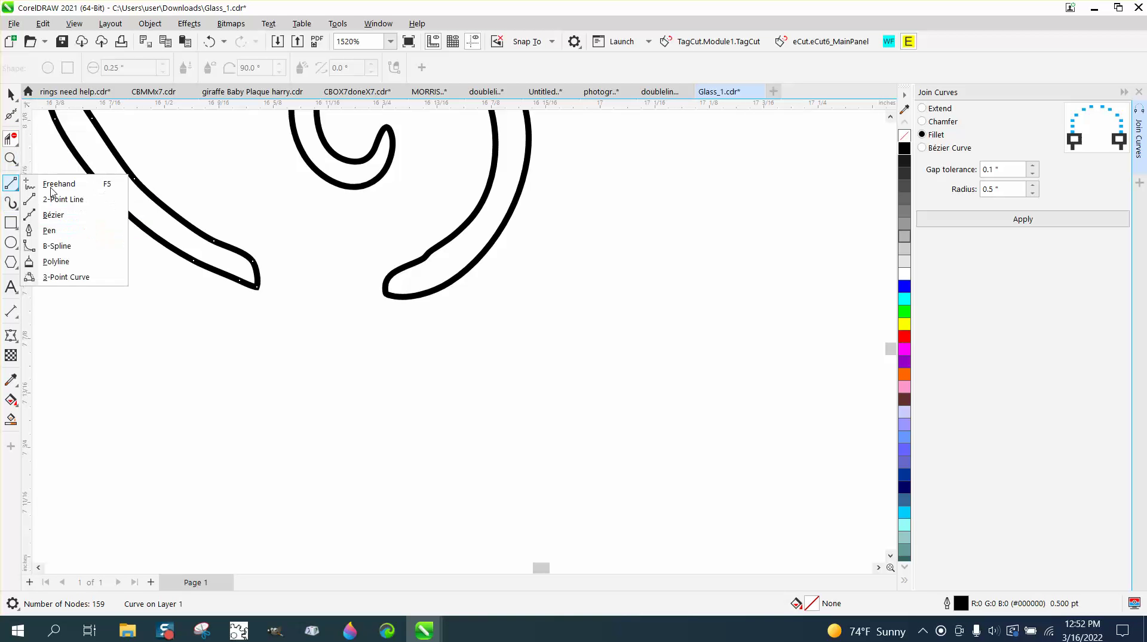
pyautogui.click(63, 276)
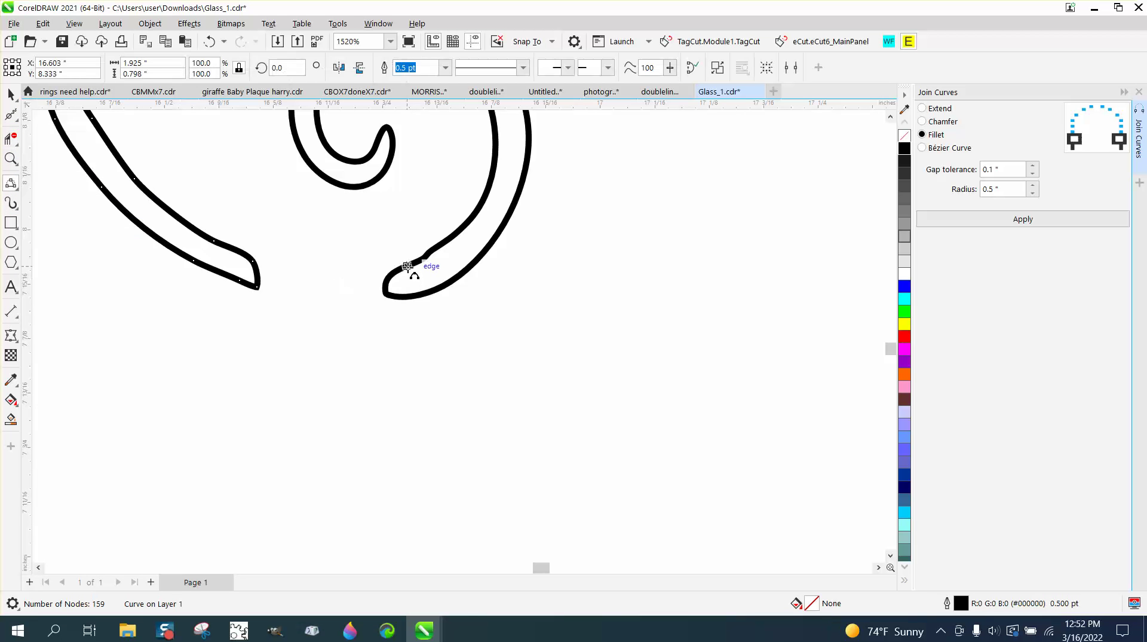
pyautogui.moveTo(406, 267); pyautogui.dragTo(256, 262)
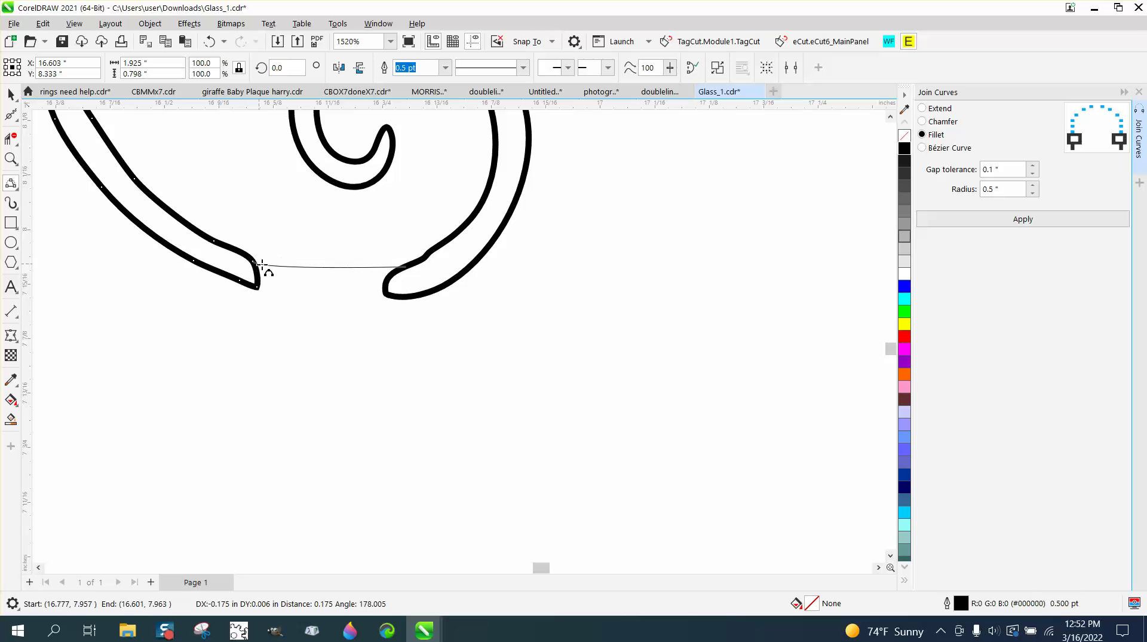
pyautogui.click(312, 273)
pyautogui.moveTo(435, 292); pyautogui.dragTo(226, 278)
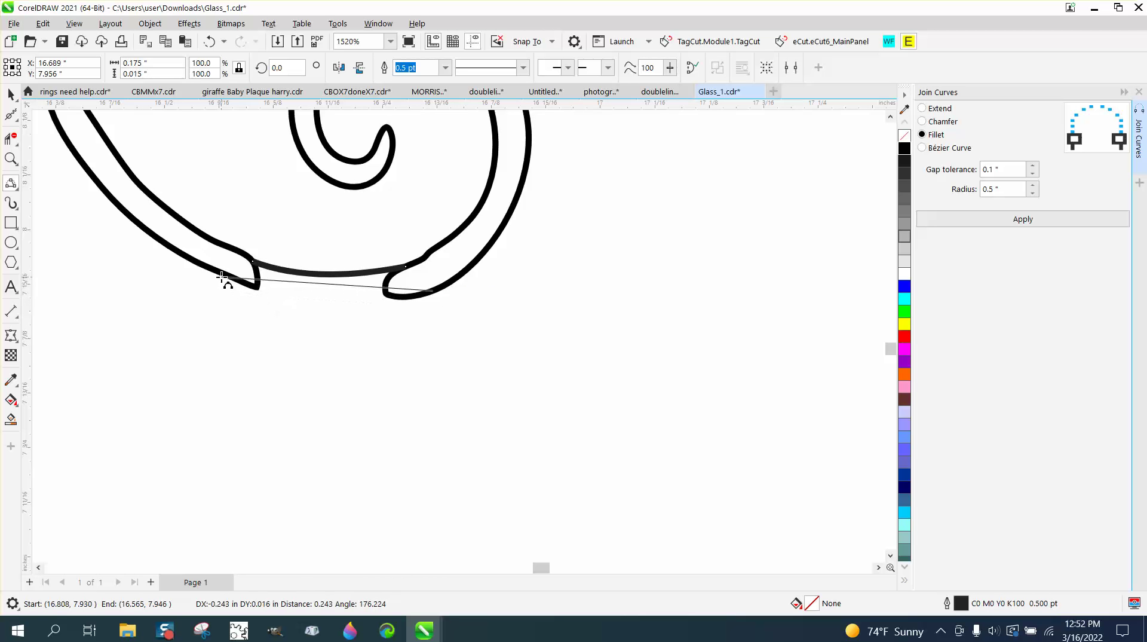
pyautogui.click(290, 301)
# - Move the left end node of the lower bridging curve onto the stem's lower edge
pyautogui.click(11, 159)
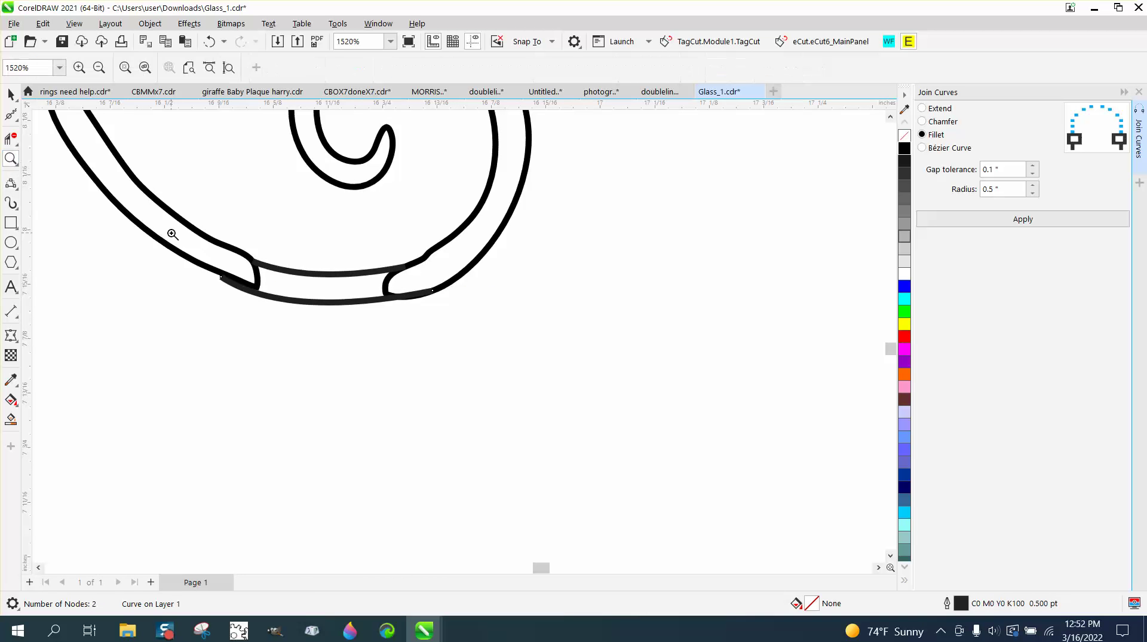
pyautogui.moveTo(172, 235); pyautogui.dragTo(366, 353)
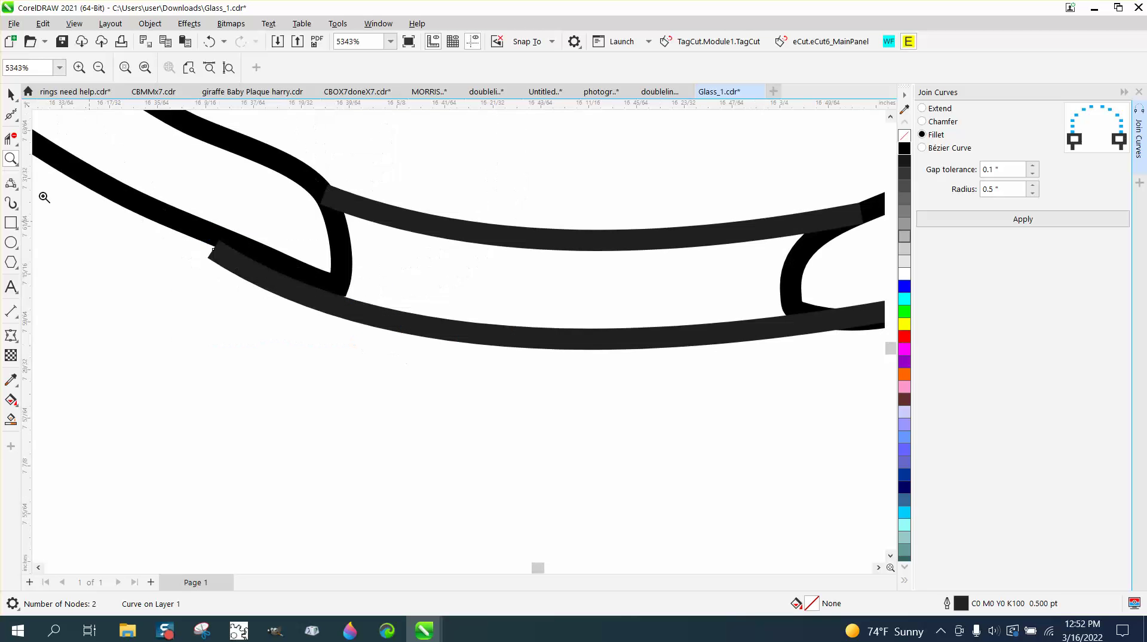
pyautogui.click(18, 122)
pyautogui.click(42, 117)
pyautogui.moveTo(214, 250); pyautogui.dragTo(216, 236)
pyautogui.scroll(-2, 155, 264)
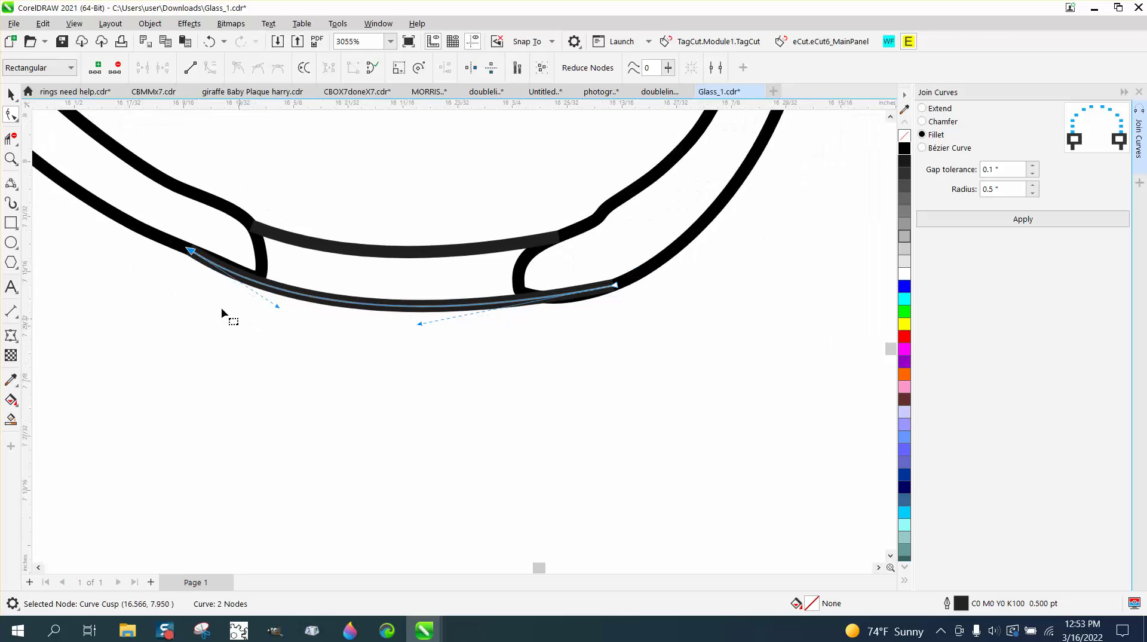
# - Delete the rounded end segments between the bridging curves on both sides with Virtual Segment Delete
pyautogui.click(17, 146)
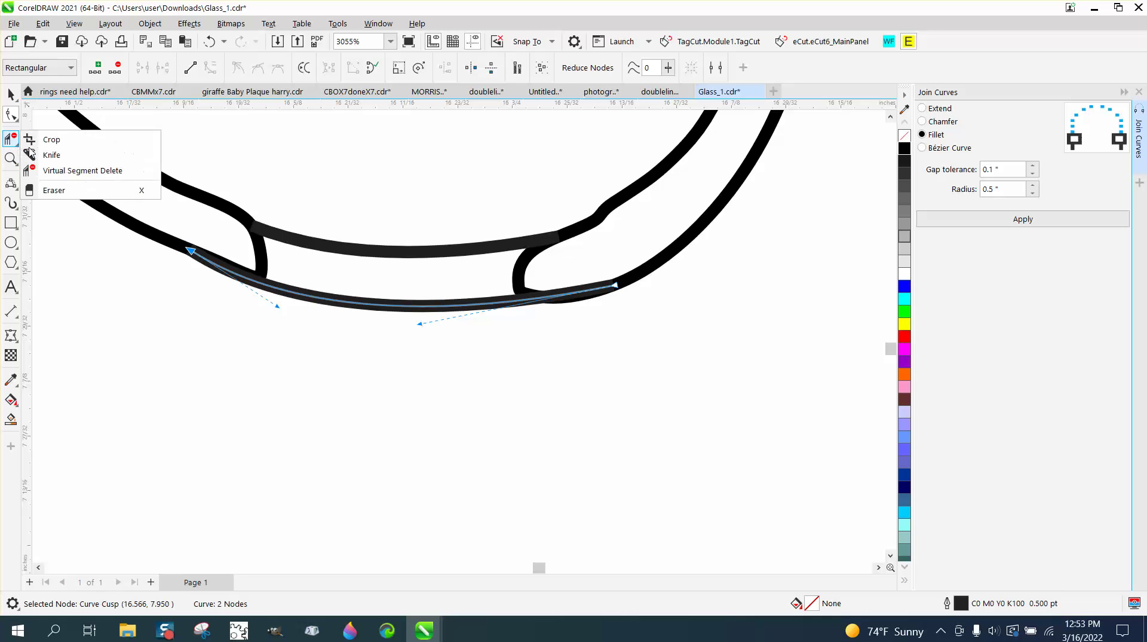
pyautogui.click(54, 169)
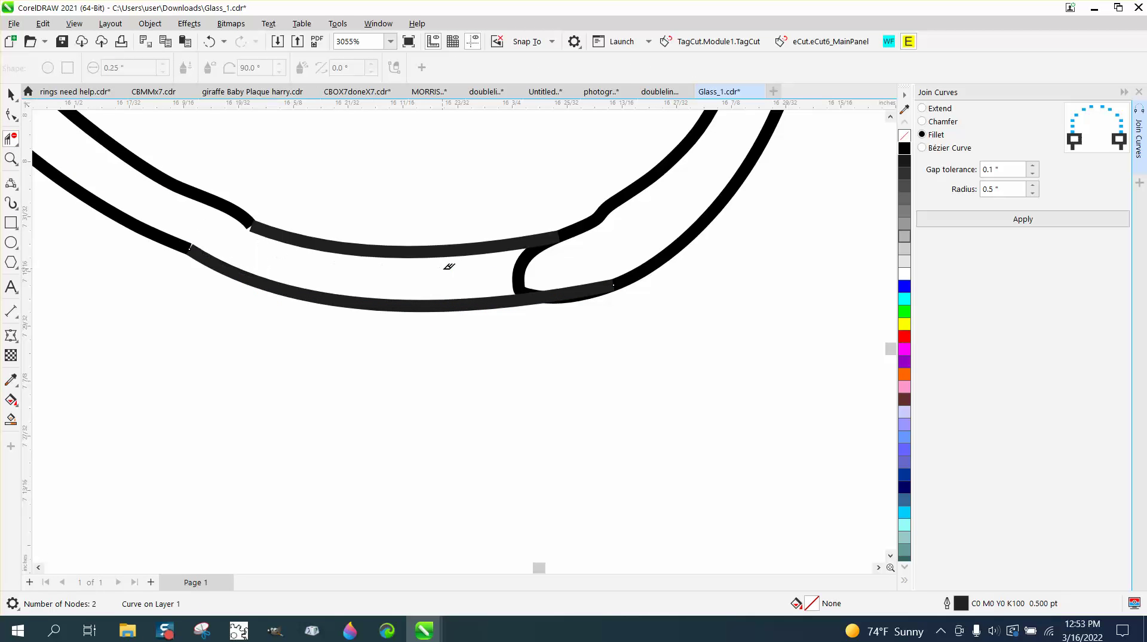
pyautogui.click(508, 264)
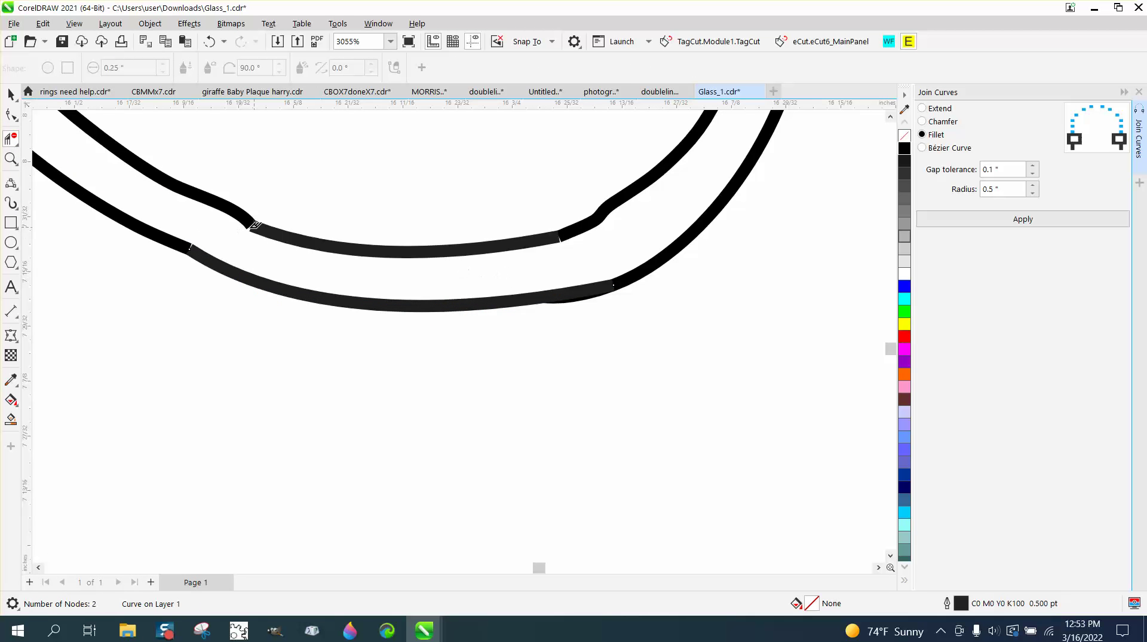
# - Fill the ornament section attached to the lower bar black with Smart Fill, without an outline
pyautogui.scroll(-10, 264, 225)
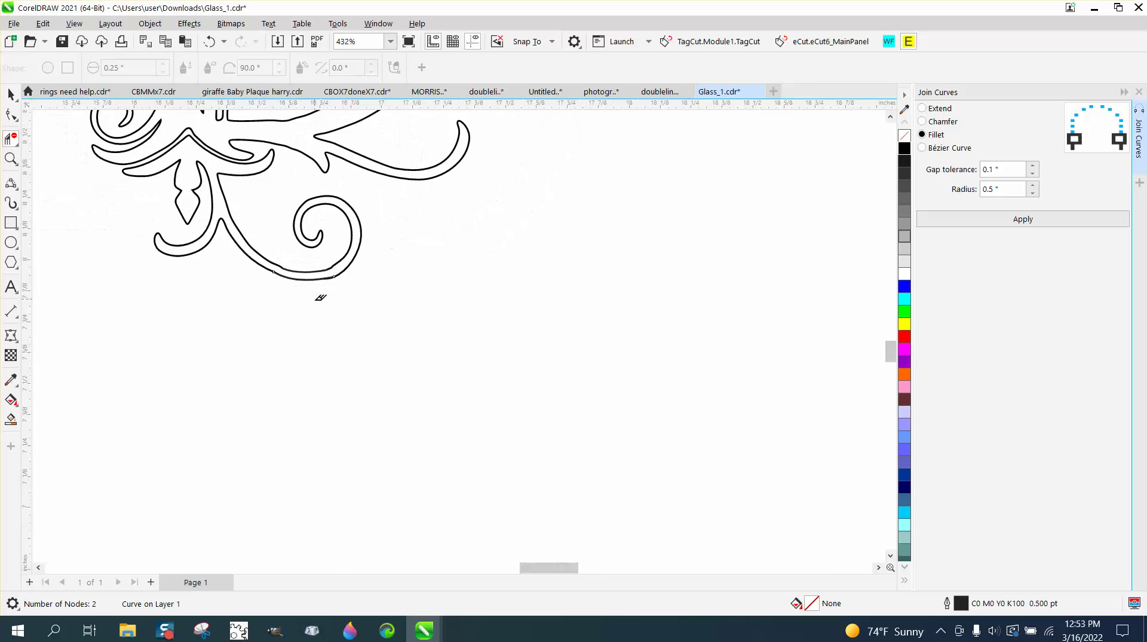
pyautogui.click(11, 95)
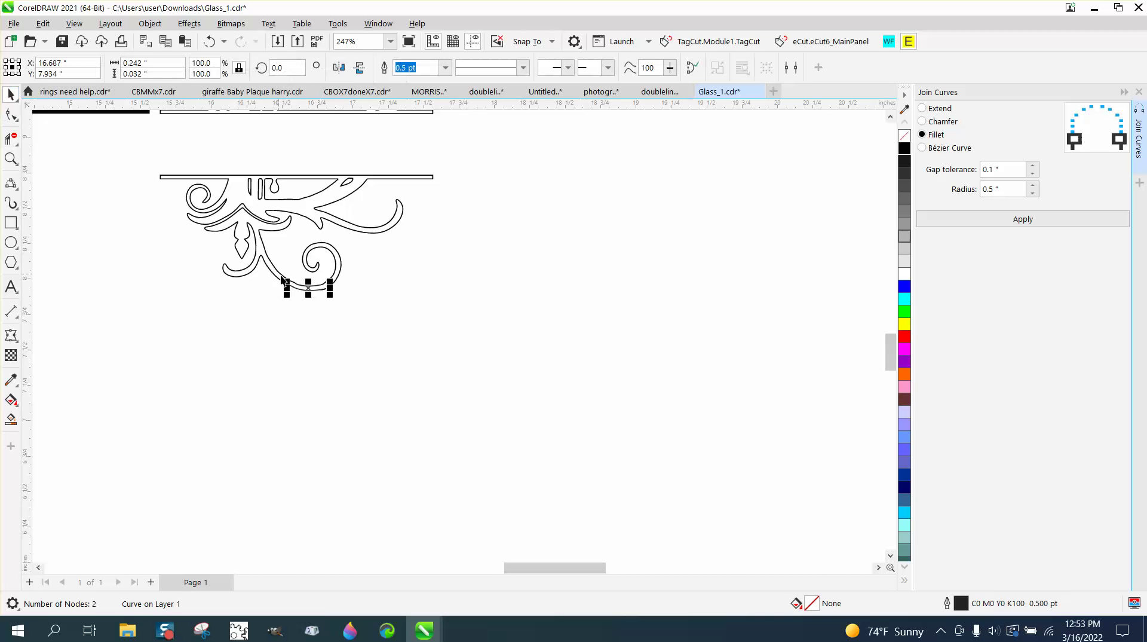
pyautogui.click(11, 421)
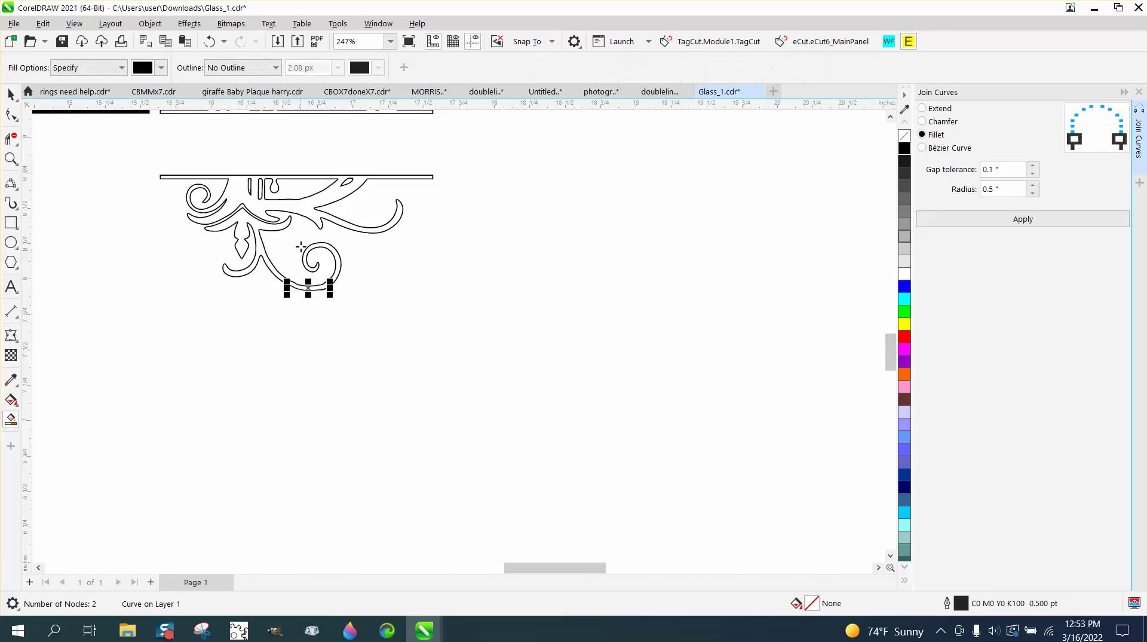
pyautogui.click(307, 208)
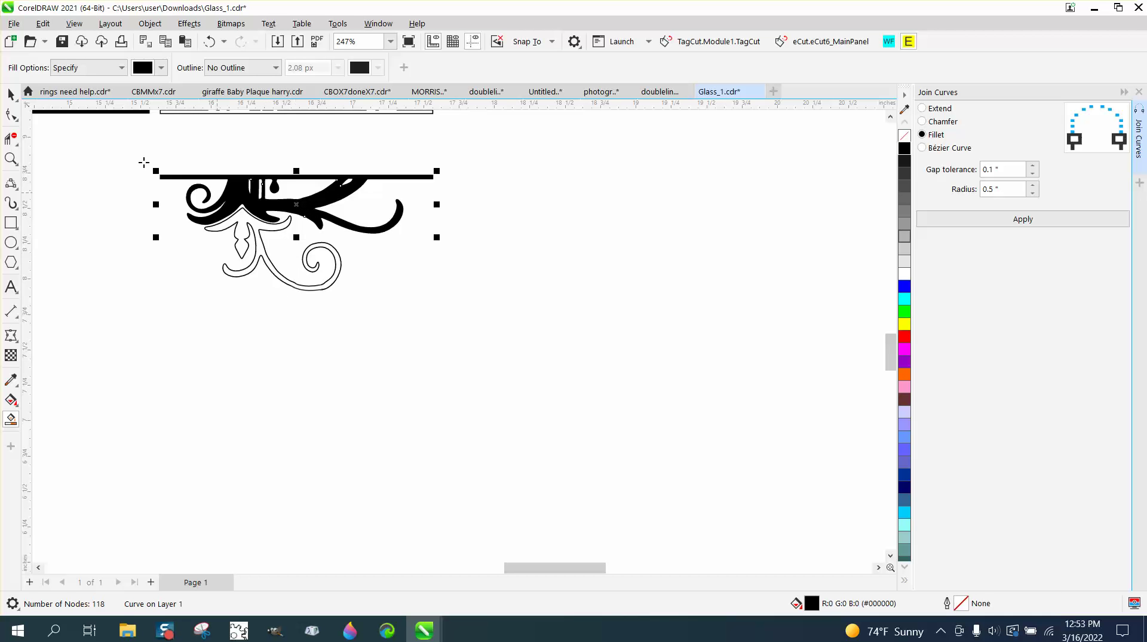
# - Set the nudge distance to 2 inches and nudge the black lower-bar section left beside the outline drawing
pyautogui.click(10, 94)
pyautogui.click(209, 137)
pyautogui.moveTo(508, 67); pyautogui.dragTo(446, 78)
pyautogui.write('2')
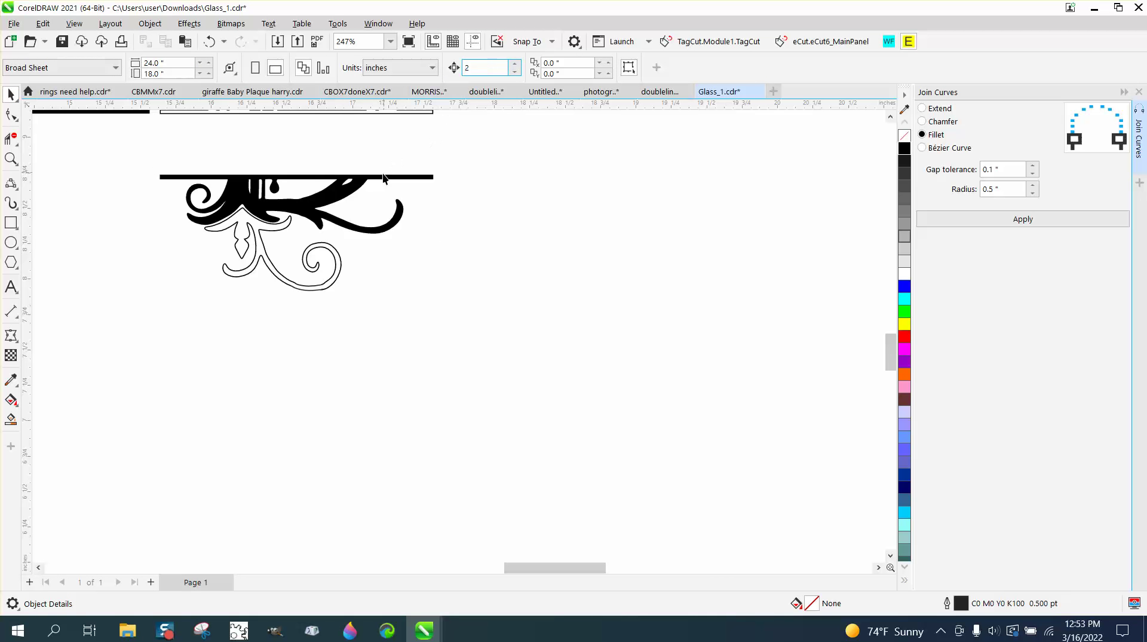
pyautogui.click(352, 190)
pyautogui.press('Left')
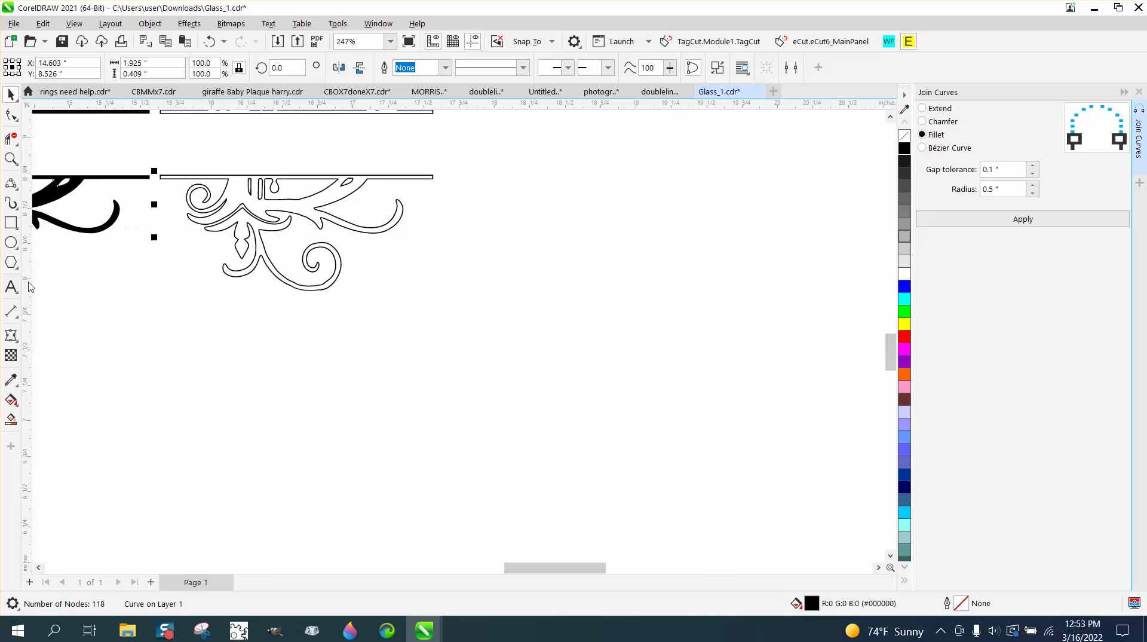
# - Fill the bottom hanging ornament black with Smart Fill and nudge it 2 inches left under the other black pieces
pyautogui.click(10, 418)
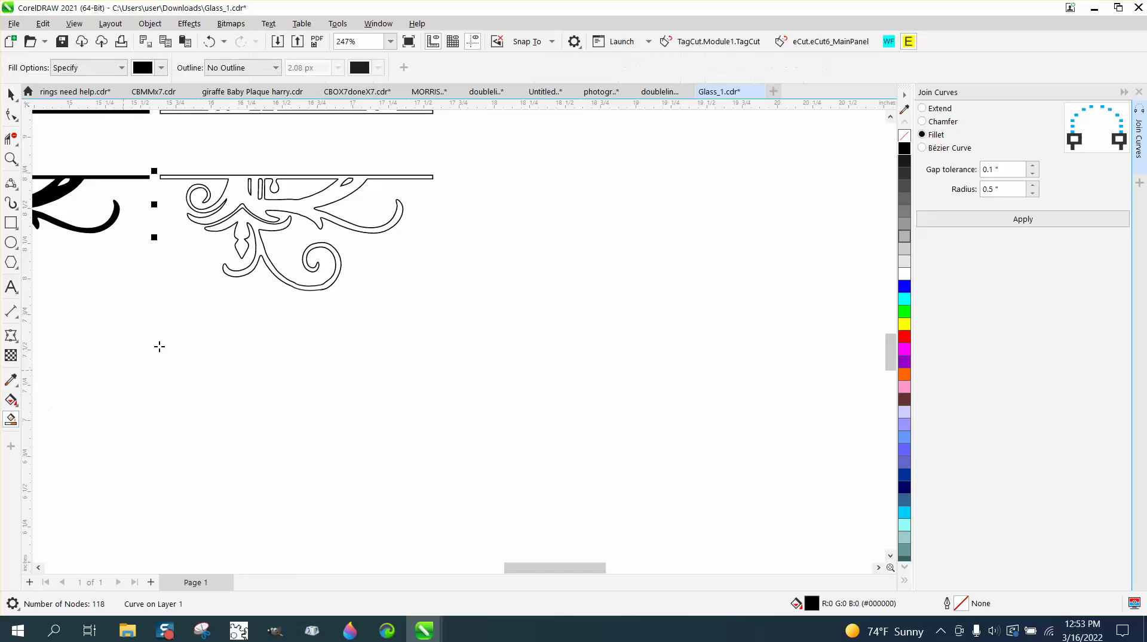
pyautogui.click(259, 247)
pyautogui.scroll(-2, 353, 317)
# - Remove the fill from the black hanging ornament copy and give it a black outline
pyautogui.click(11, 158)
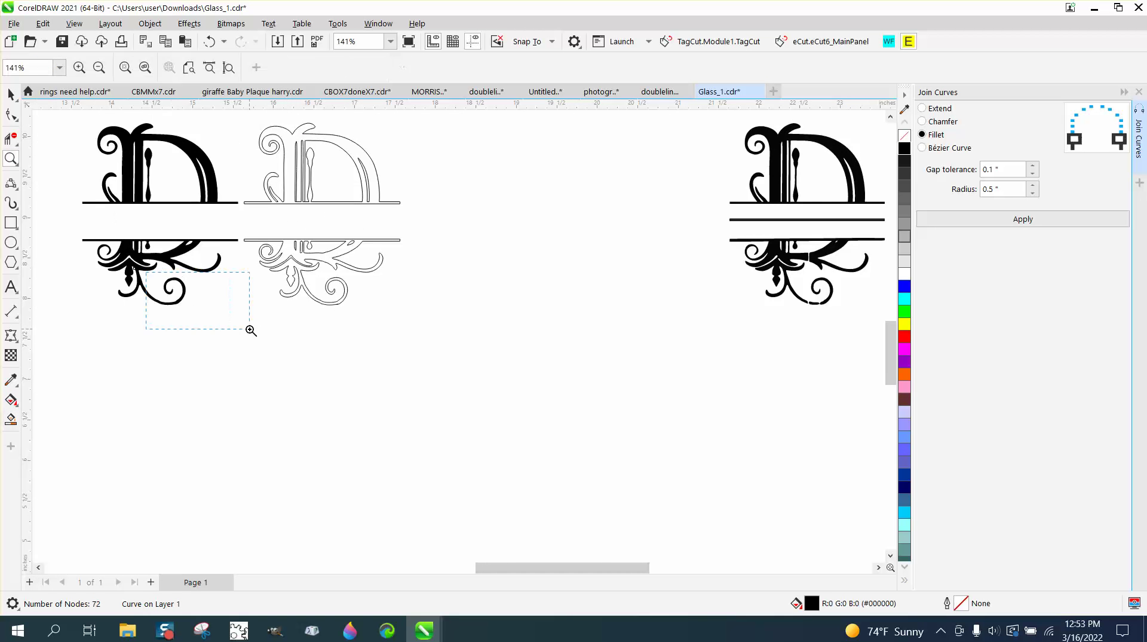
pyautogui.moveTo(146, 272); pyautogui.dragTo(250, 328)
pyautogui.click(16, 120)
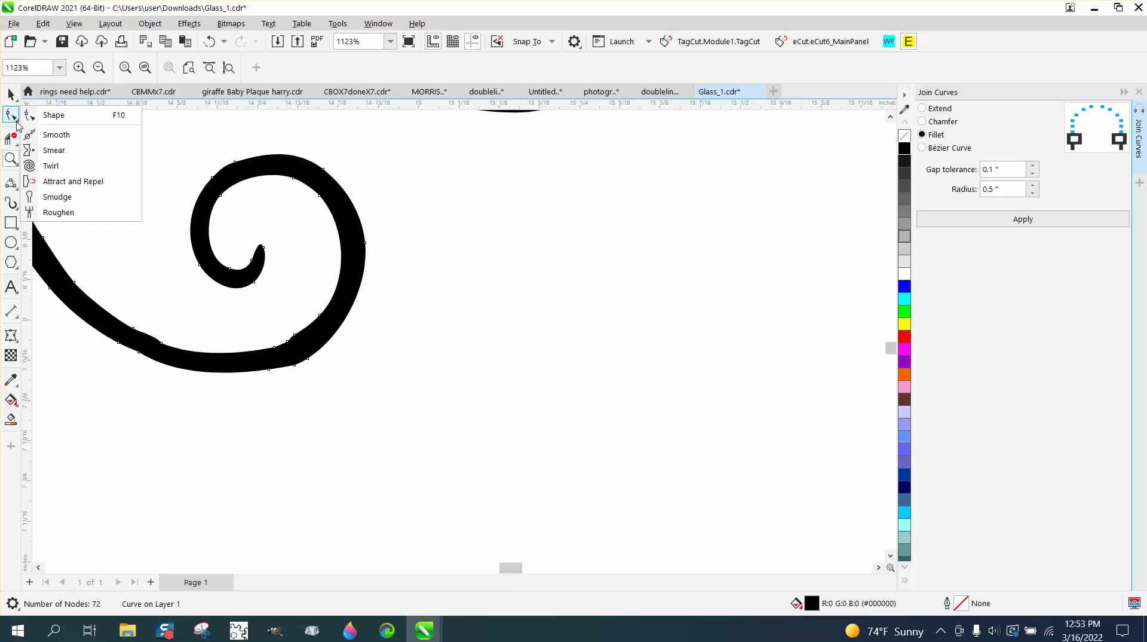
pyautogui.moveTo(9, 96)
pyautogui.click(49, 95)
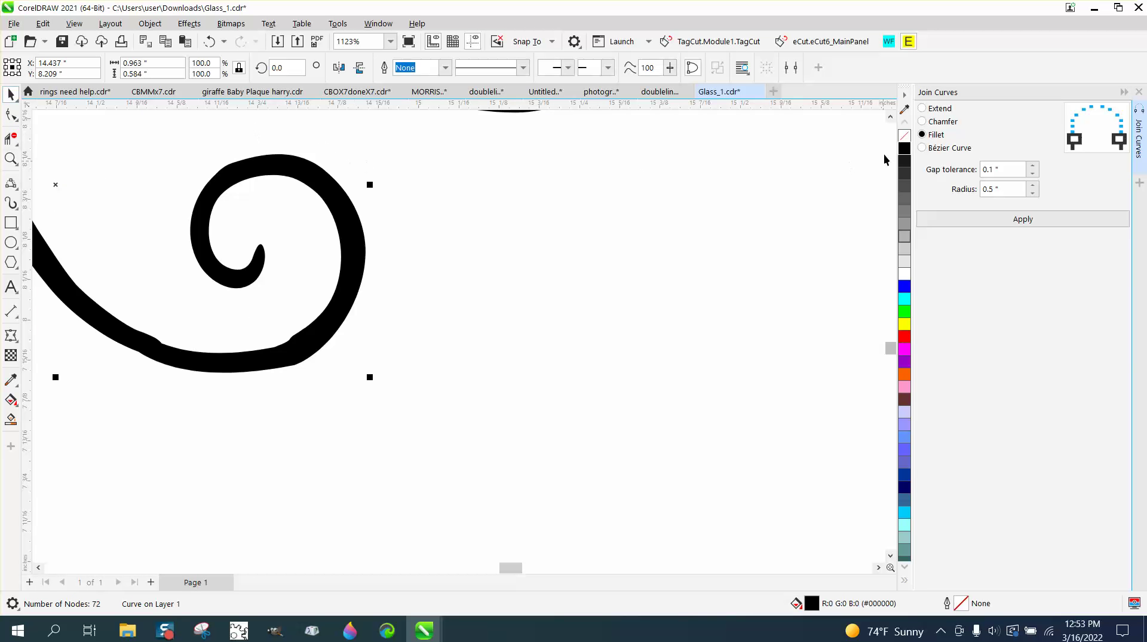
pyautogui.click(905, 137)
pyautogui.rightClick(905, 150)
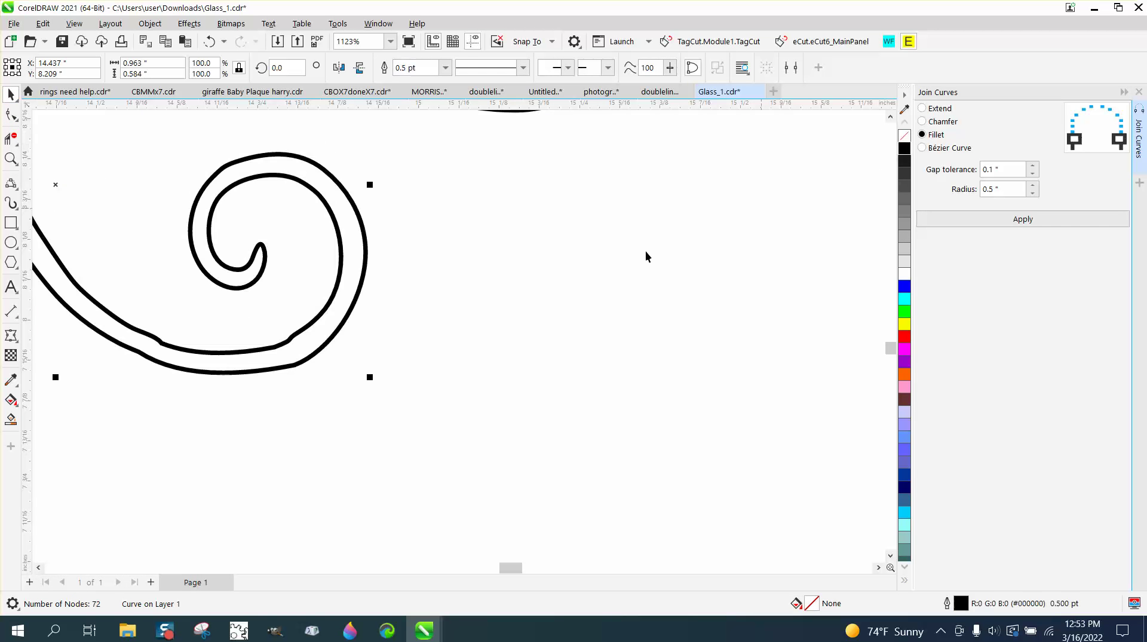
# - Smooth the bumps along the hanging scroll's bridged stem with the Smooth tool at a 0.1-inch nib size
pyautogui.click(16, 145)
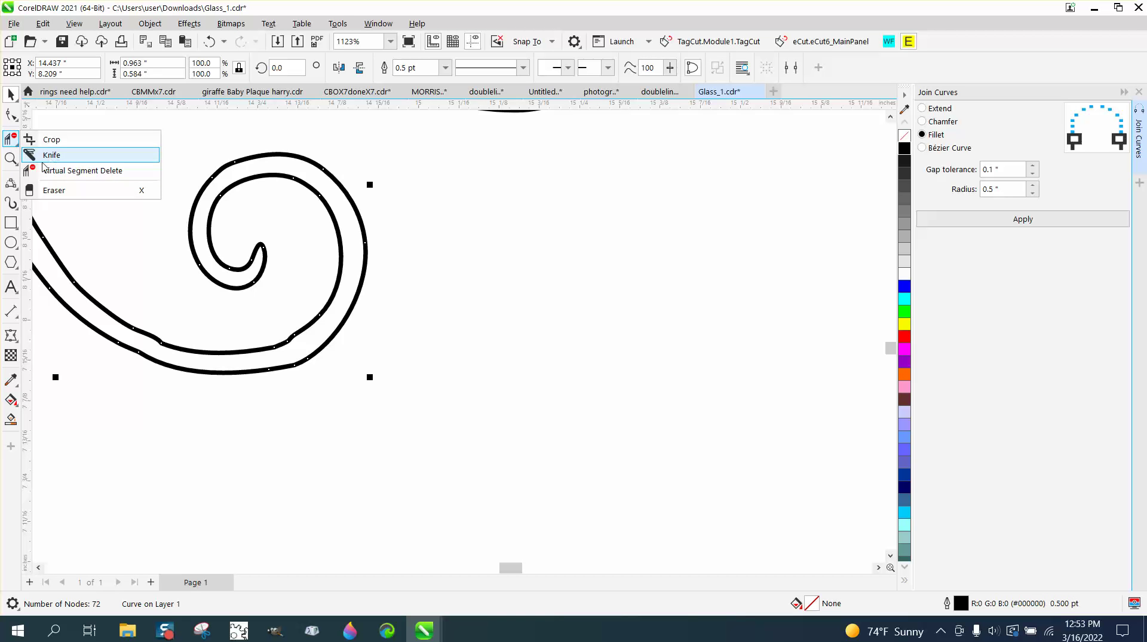
pyautogui.click(16, 116)
pyautogui.click(57, 135)
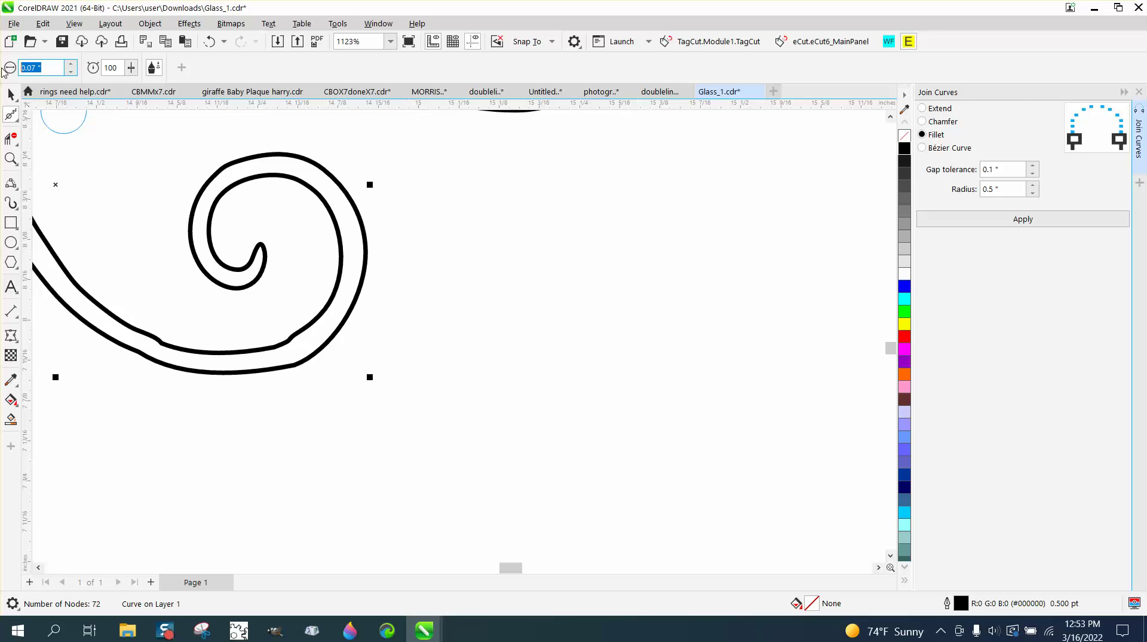
pyautogui.press('Return')
pyautogui.click(95, 176)
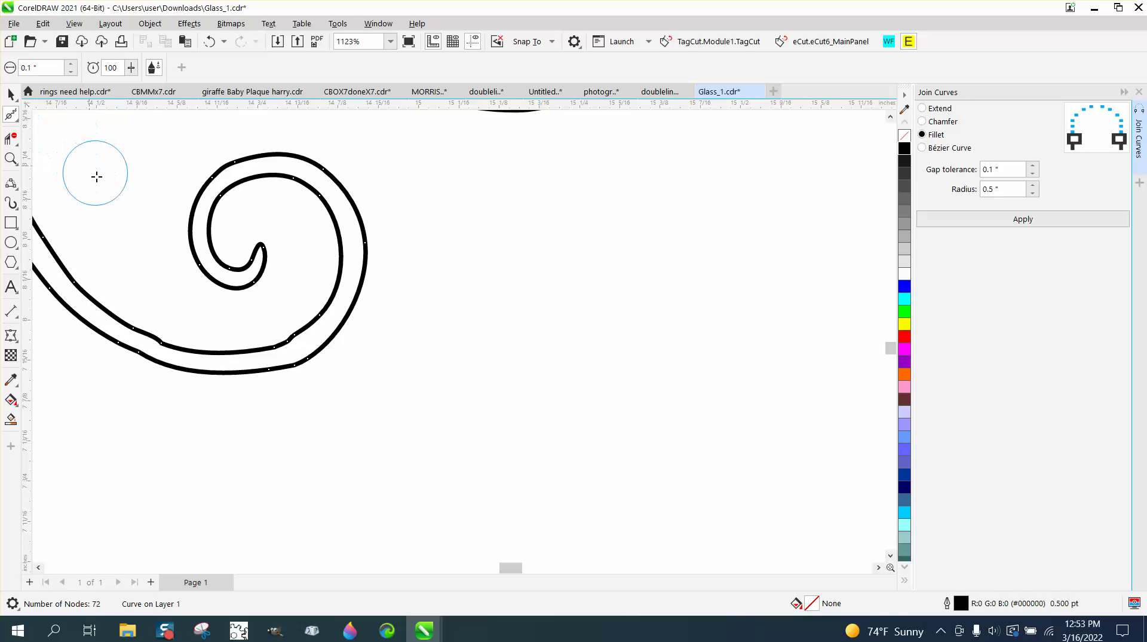
pyautogui.click(178, 348)
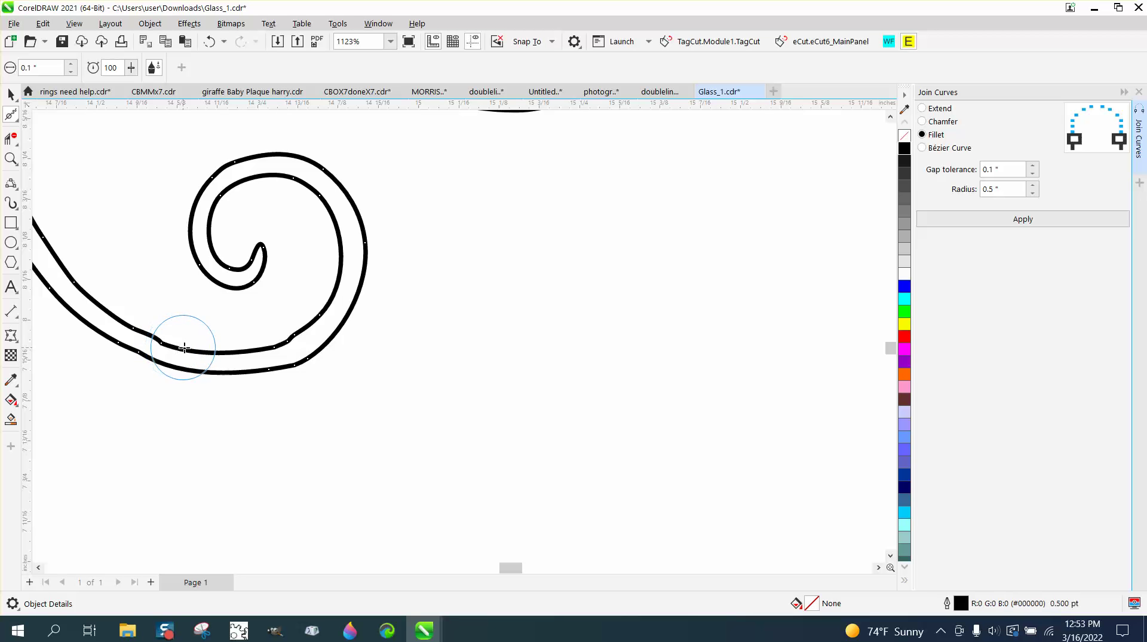
pyautogui.moveTo(185, 348)
pyautogui.mouseDown()
pyautogui.moveTo(134, 327)
pyautogui.moveTo(204, 356)
pyautogui.moveTo(173, 366)
pyautogui.moveTo(191, 368)
pyautogui.moveTo(309, 340)
pyautogui.mouseUp()
# - Enlarge the Smooth tool's nib to 0.21 inches and smooth the scroll's lower bend, outer curve and stem
pyautogui.click(72, 68)
pyautogui.click(72, 65)
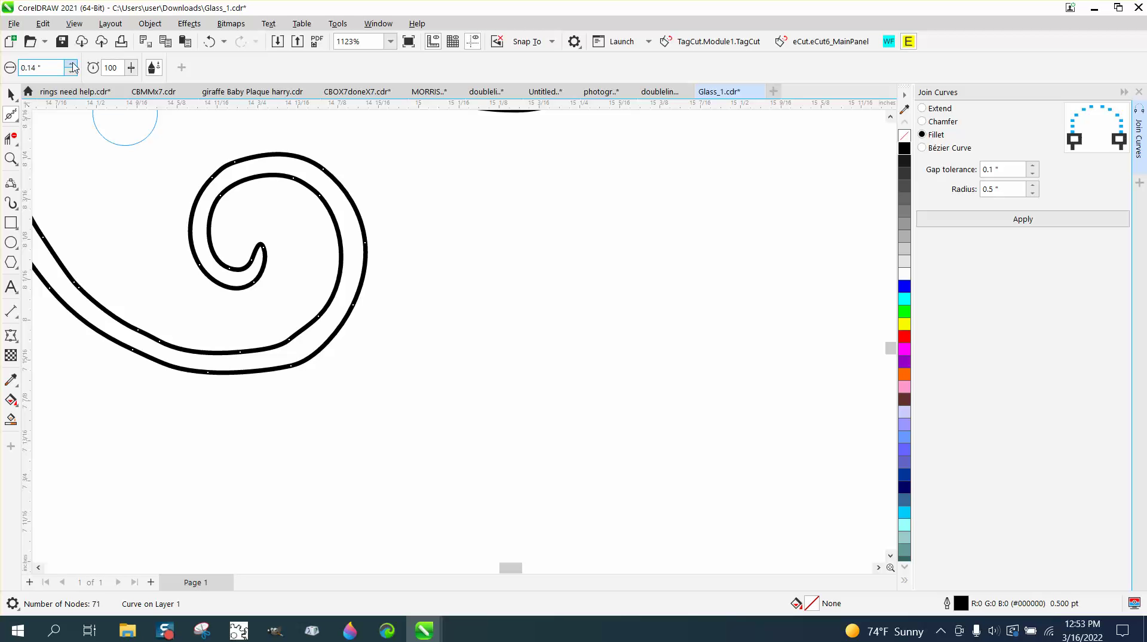
pyautogui.click(72, 64)
pyautogui.moveTo(263, 348)
pyautogui.mouseDown()
pyautogui.moveTo(311, 340)
pyautogui.moveTo(330, 313)
pyautogui.moveTo(312, 341)
pyautogui.mouseUp()
pyautogui.moveTo(348, 276)
pyautogui.mouseDown()
pyautogui.moveTo(351, 201)
pyautogui.moveTo(300, 158)
pyautogui.moveTo(231, 169)
pyautogui.moveTo(205, 190)
pyautogui.moveTo(207, 243)
pyautogui.mouseUp()
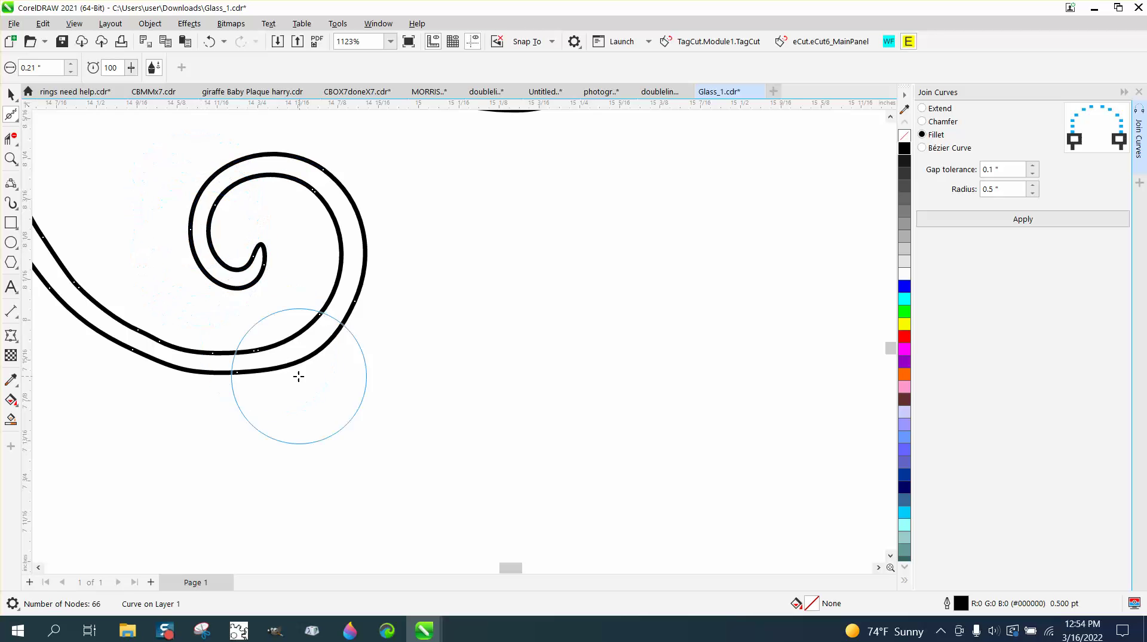
pyautogui.moveTo(279, 363); pyautogui.dragTo(198, 371)
# - Fill the smoothed hanging ornament black with Smart Fill and nudge the filled piece 2 inches left
pyautogui.scroll(-4, 505, 470)
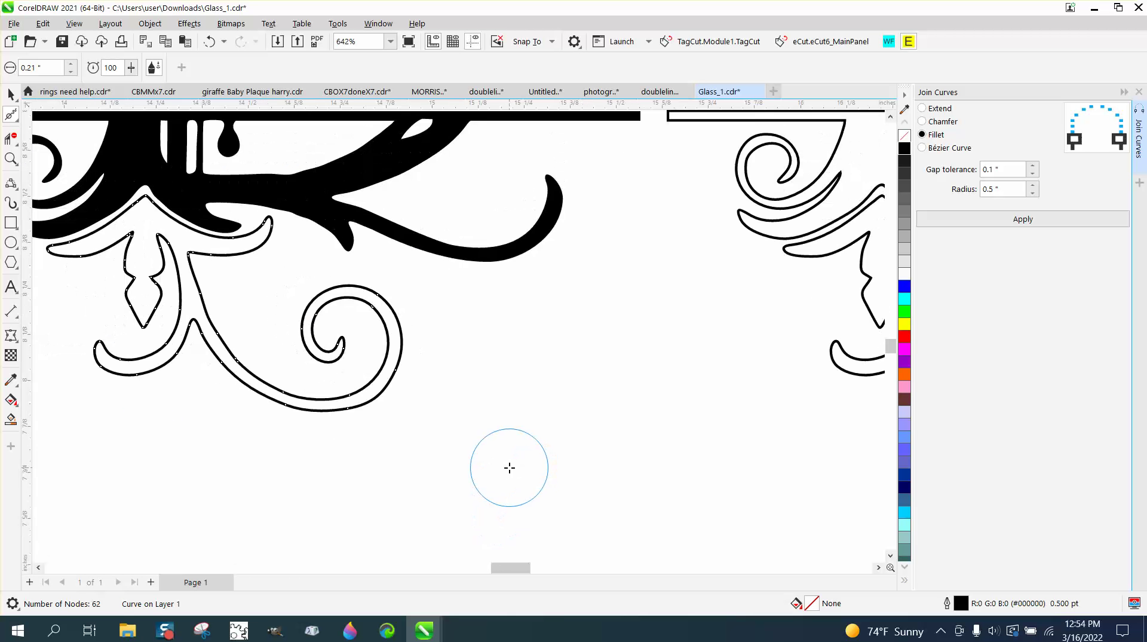
pyautogui.click(11, 418)
pyautogui.scroll(-2, 443, 452)
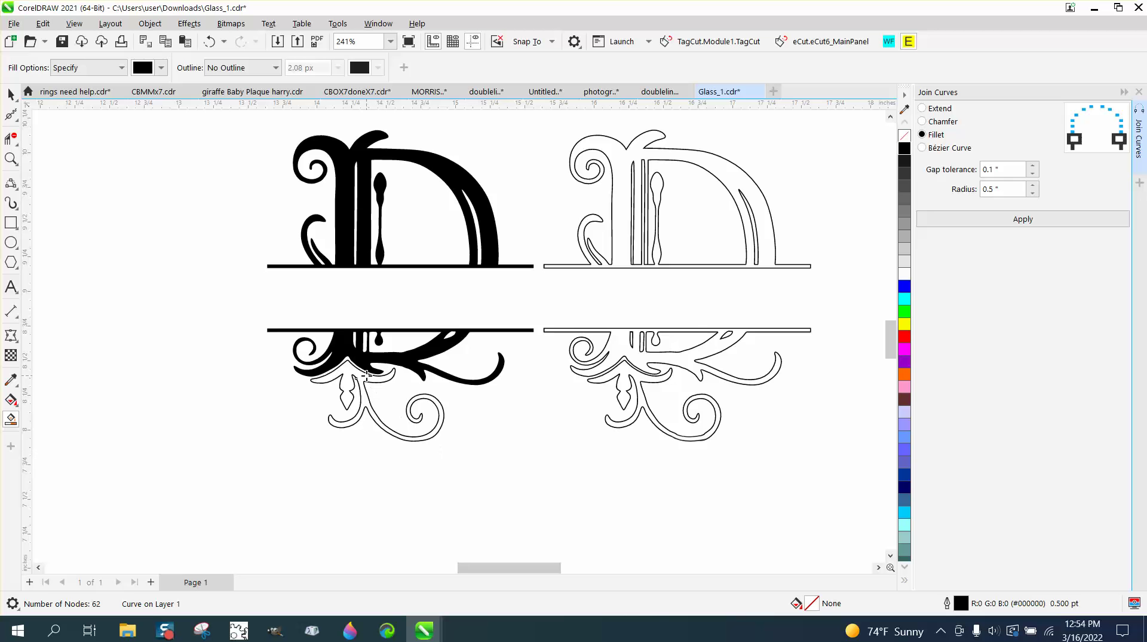
pyautogui.click(364, 377)
pyautogui.press('Left')
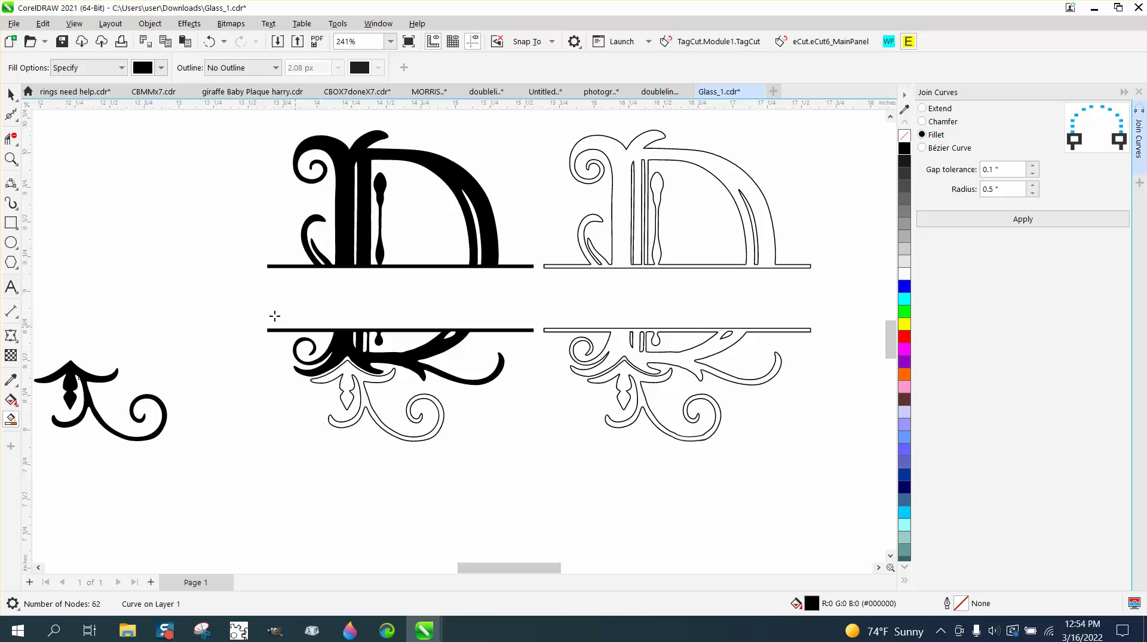
# - Nudge the black lower-bar section and the black upper half of the letter 2 inches left to meet the filled ornament
pyautogui.click(11, 95)
pyautogui.click(234, 285)
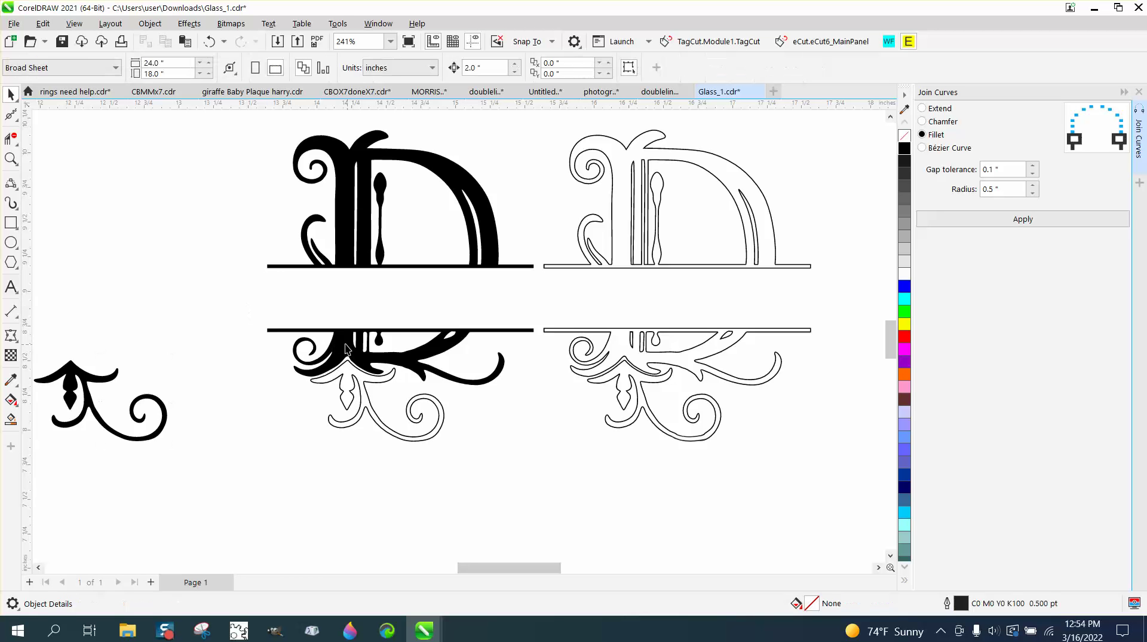
pyautogui.click(343, 346)
pyautogui.hotkey('shift', 'Left')
pyautogui.click(361, 267)
pyautogui.hotkey('shift', 'Left')
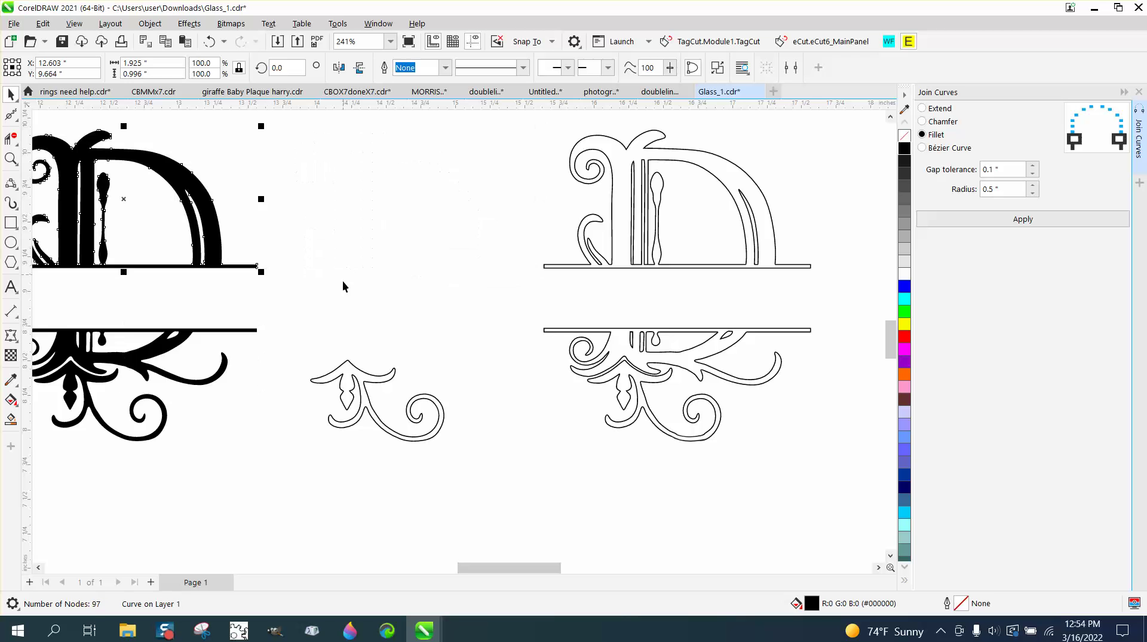
# - Delete the leftover outlined hanging ornament and the full outlined copy of the monogram
pyautogui.click(361, 373)
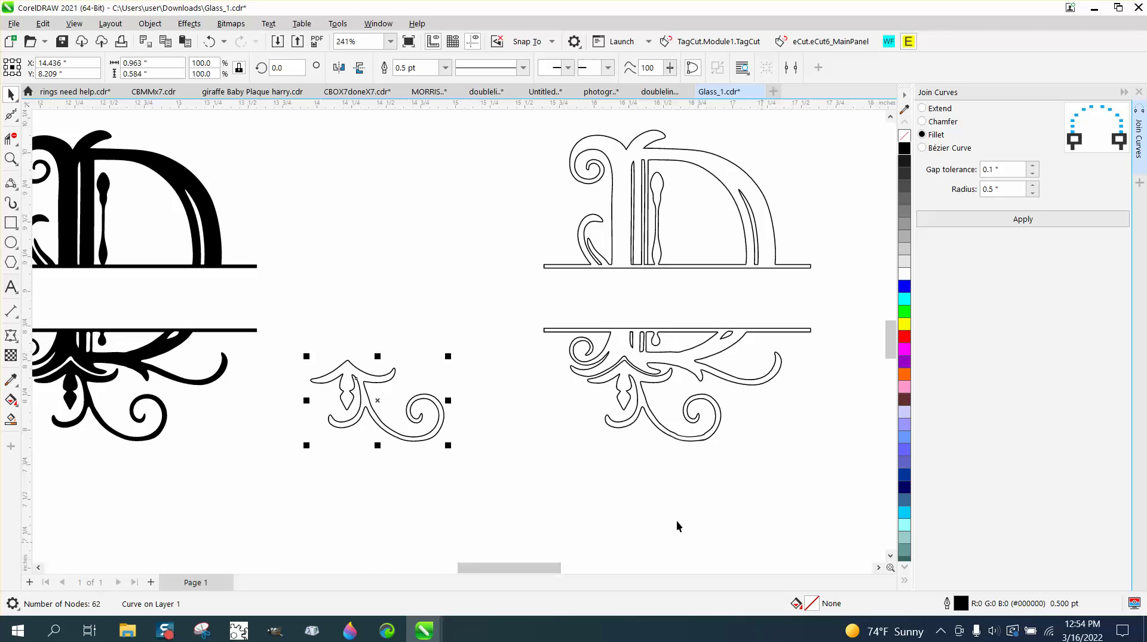
pyautogui.click(220, 382)
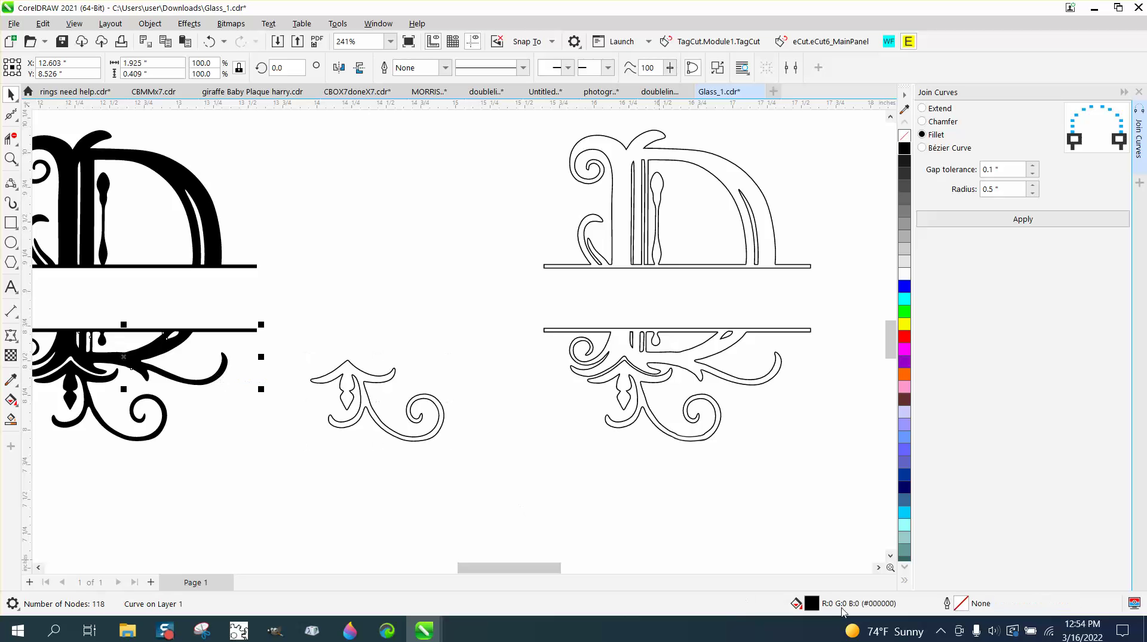
pyautogui.scroll(-2, 492, 459)
pyautogui.moveTo(371, 371); pyautogui.dragTo(529, 485)
pyautogui.press('Delete')
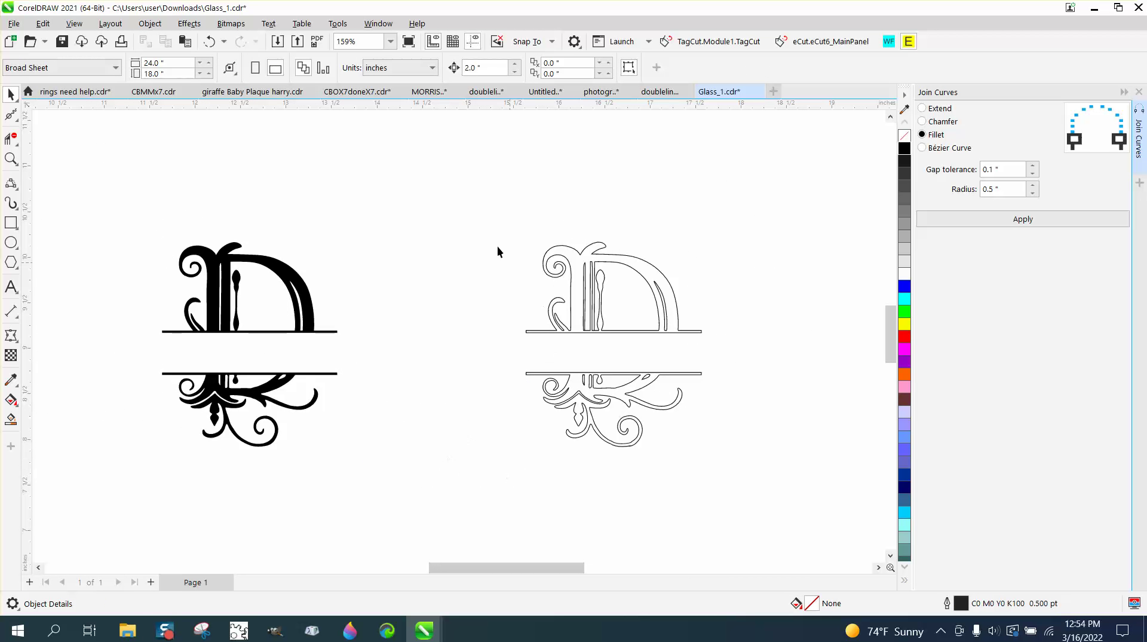
pyautogui.moveTo(479, 222); pyautogui.dragTo(762, 461)
pyautogui.press('Delete')
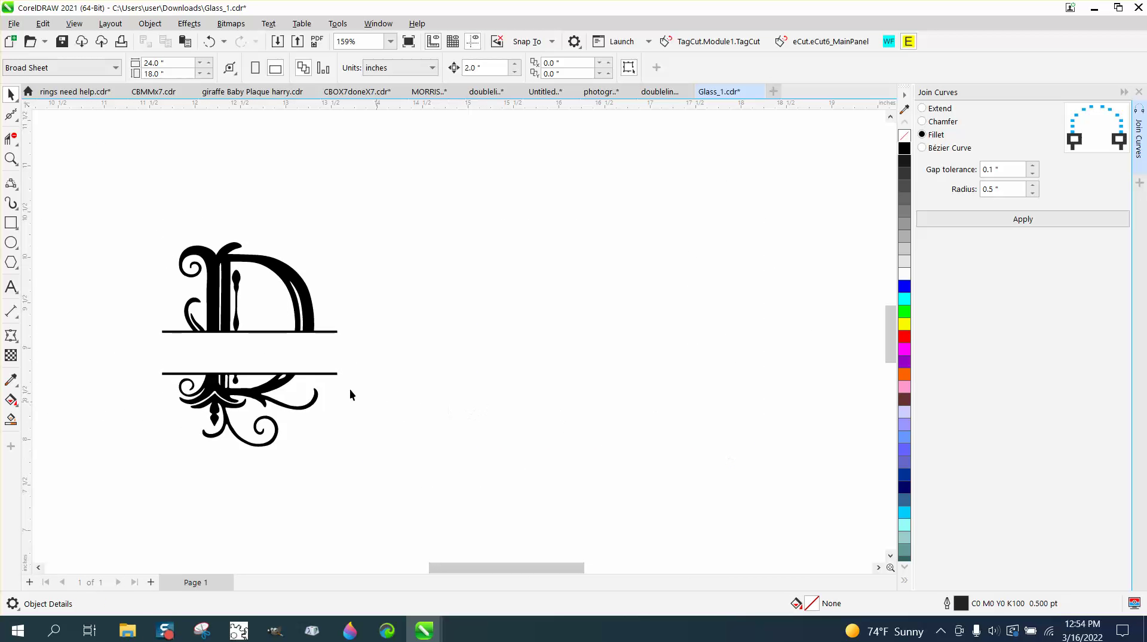
# - Remove the fill from the monogram's lower-bar section and give it a black outline
pyautogui.click(11, 159)
pyautogui.moveTo(120, 229); pyautogui.dragTo(454, 482)
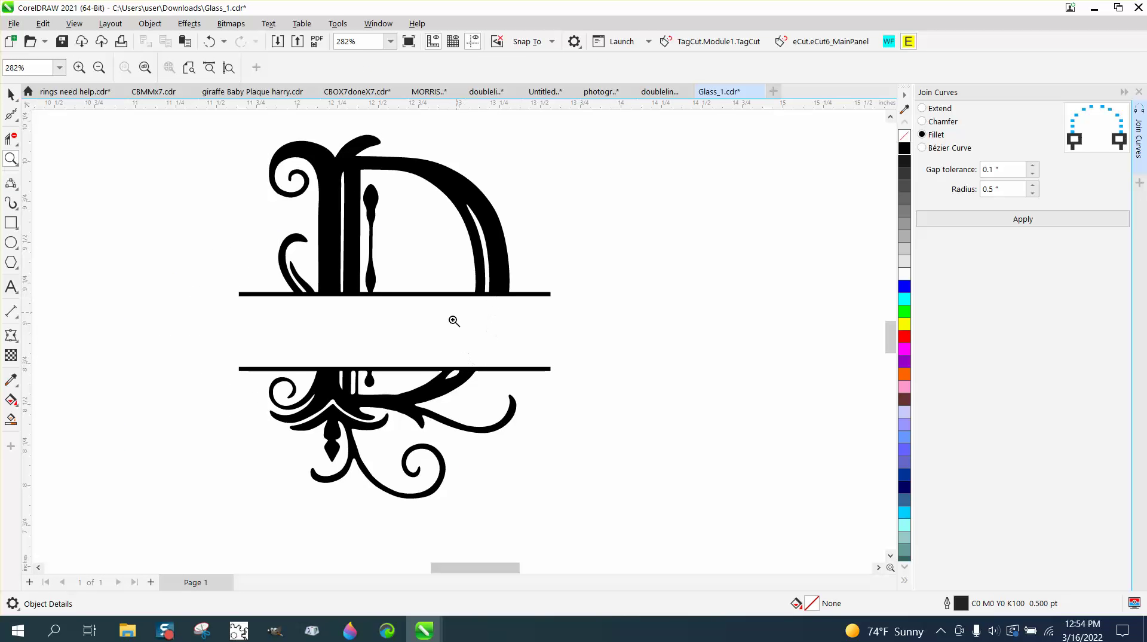
pyautogui.moveTo(410, 286); pyautogui.dragTo(561, 425)
pyautogui.rightClick(475, 307)
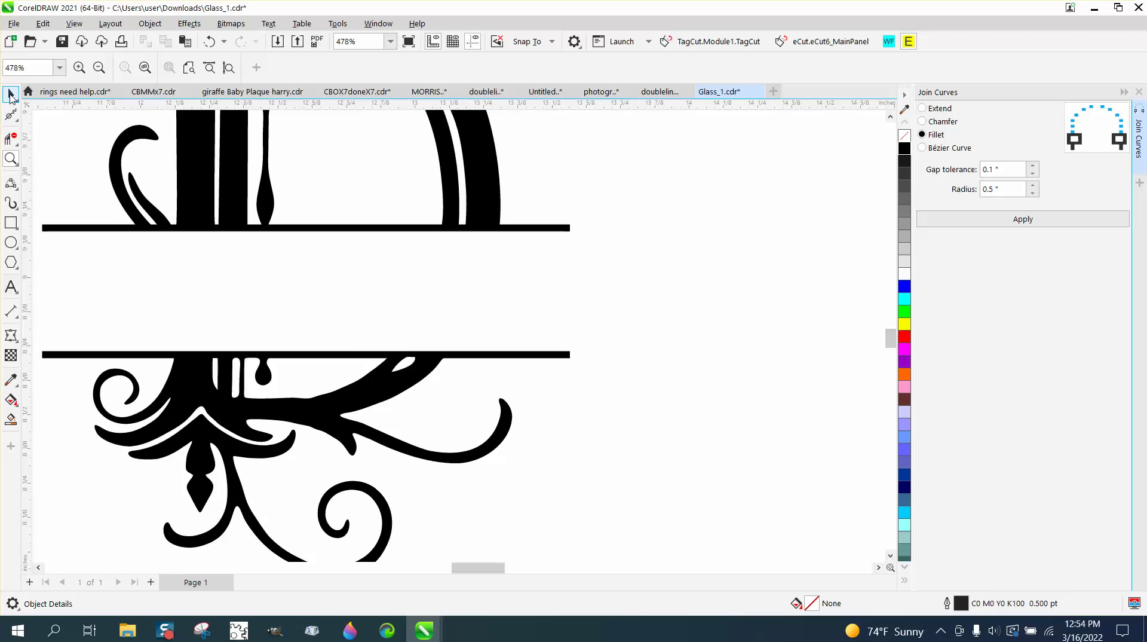
pyautogui.click(11, 93)
pyautogui.click(520, 357)
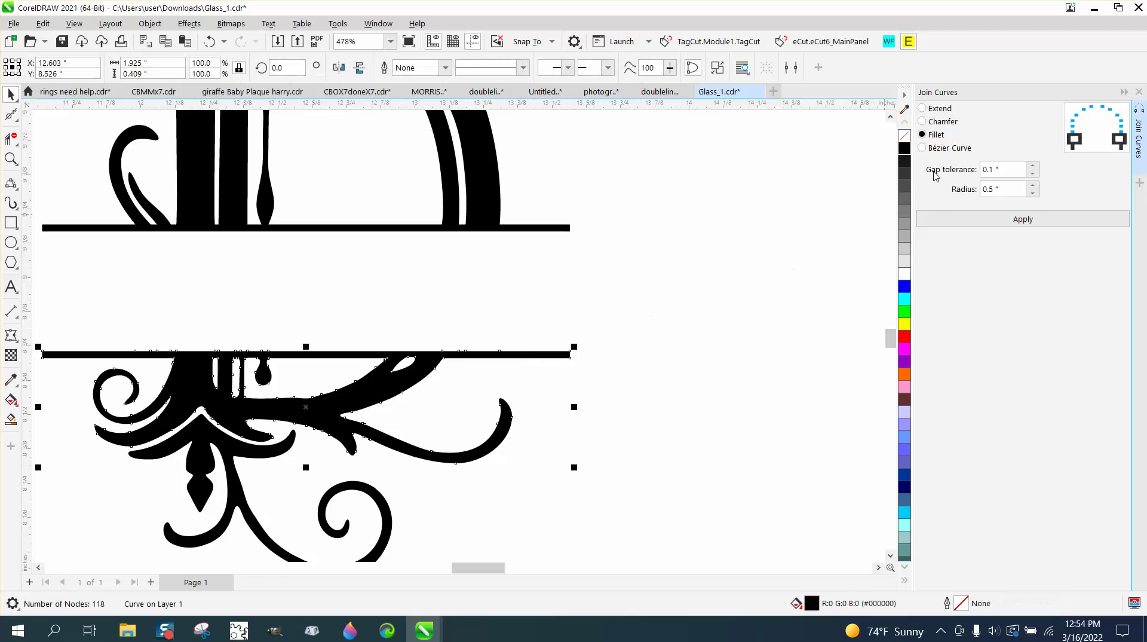
pyautogui.click(904, 136)
pyautogui.rightClick(903, 151)
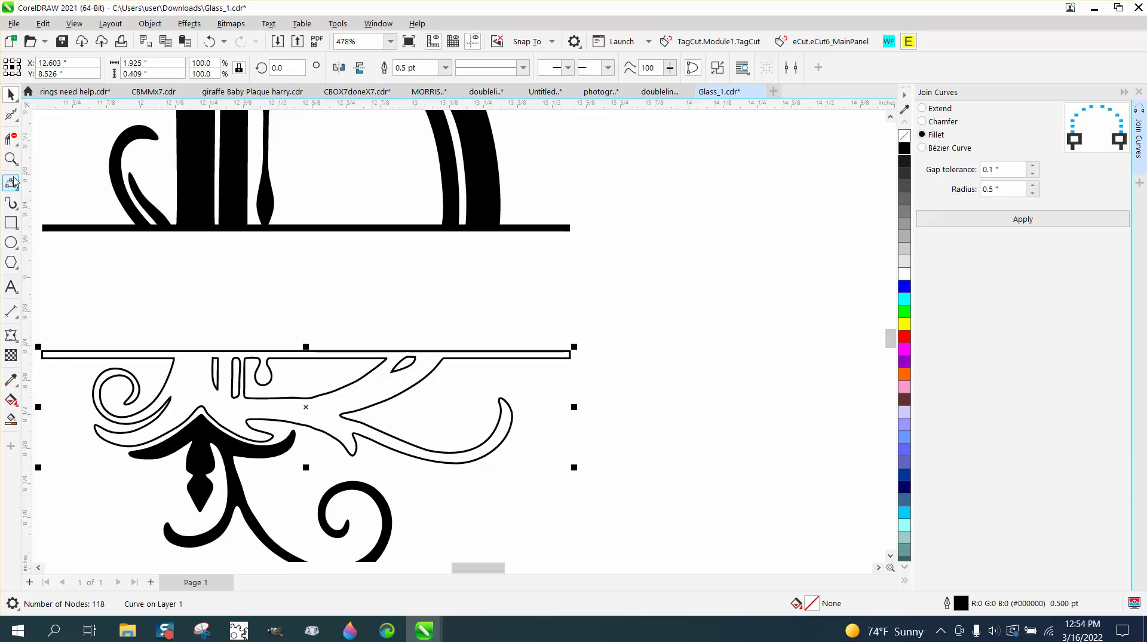
# - Widen the small leaf-shaped cutout below the lower bar by moving its upper-right node outward, and convert its top and left segments to lines
pyautogui.click(11, 159)
pyautogui.moveTo(314, 314); pyautogui.dragTo(511, 418)
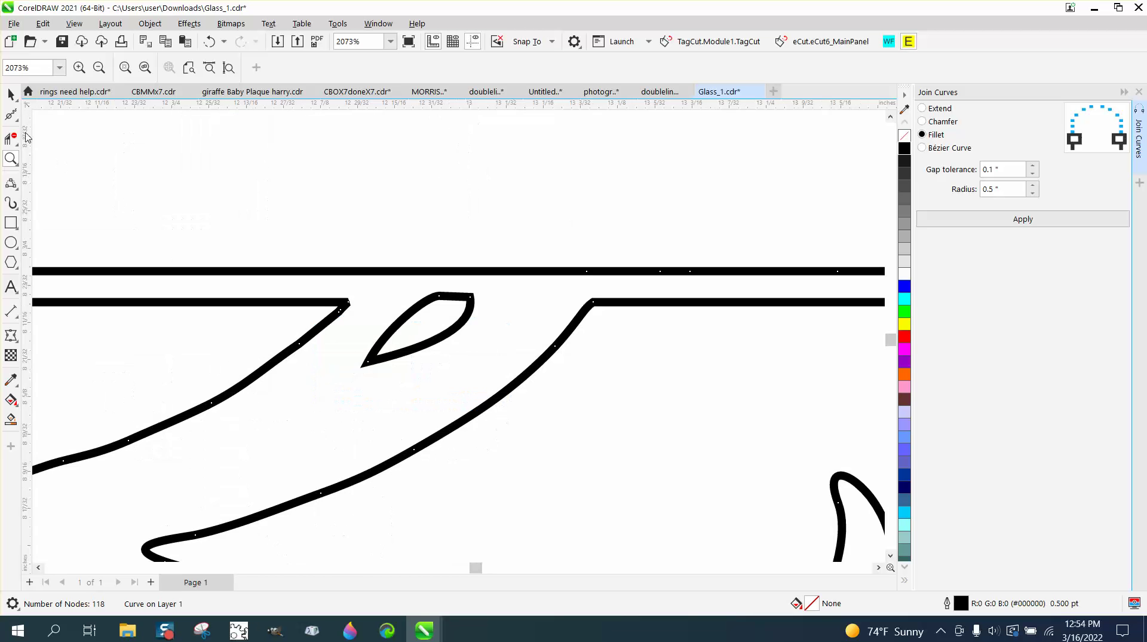
pyautogui.click(13, 116)
pyautogui.click(49, 113)
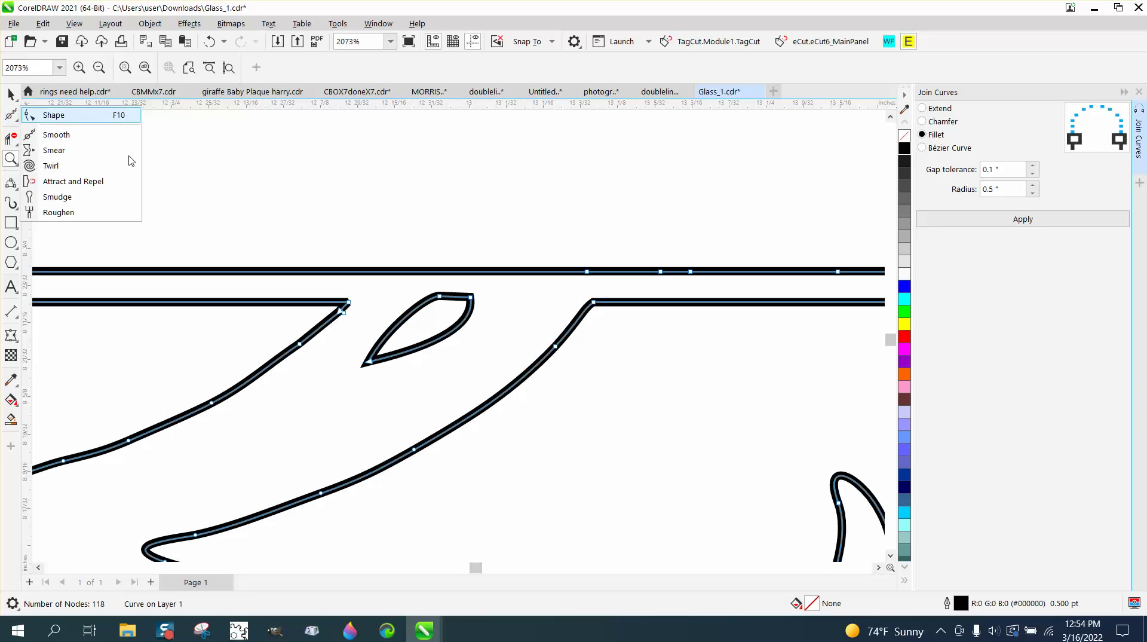
pyautogui.moveTo(472, 297); pyautogui.dragTo(496, 307)
pyautogui.click(440, 296)
pyautogui.rightClick(486, 300)
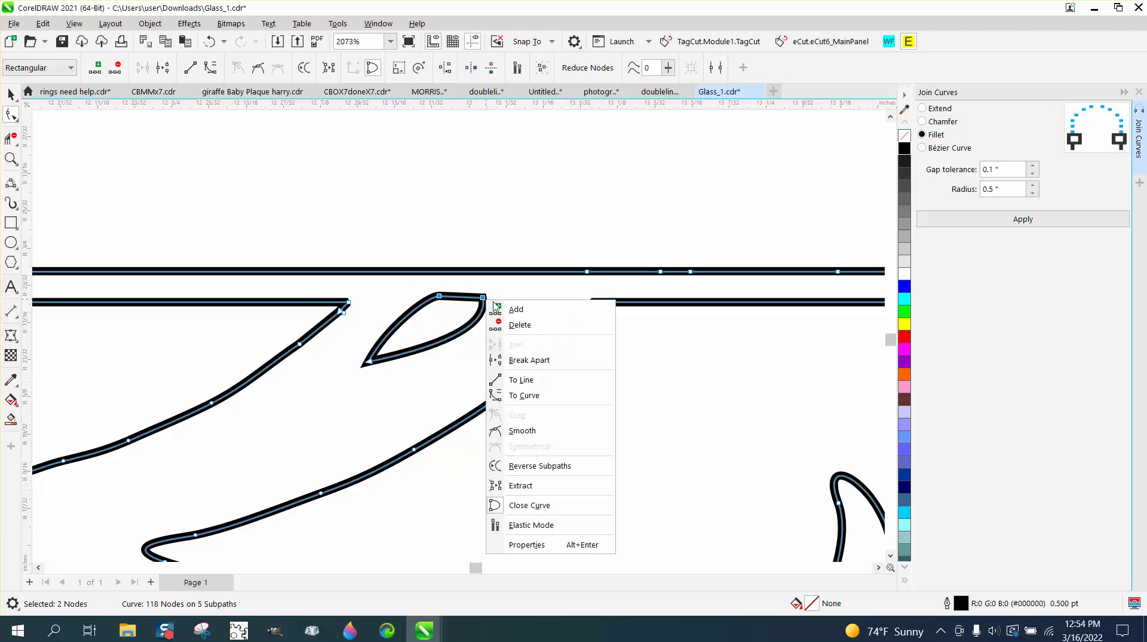
pyautogui.click(533, 383)
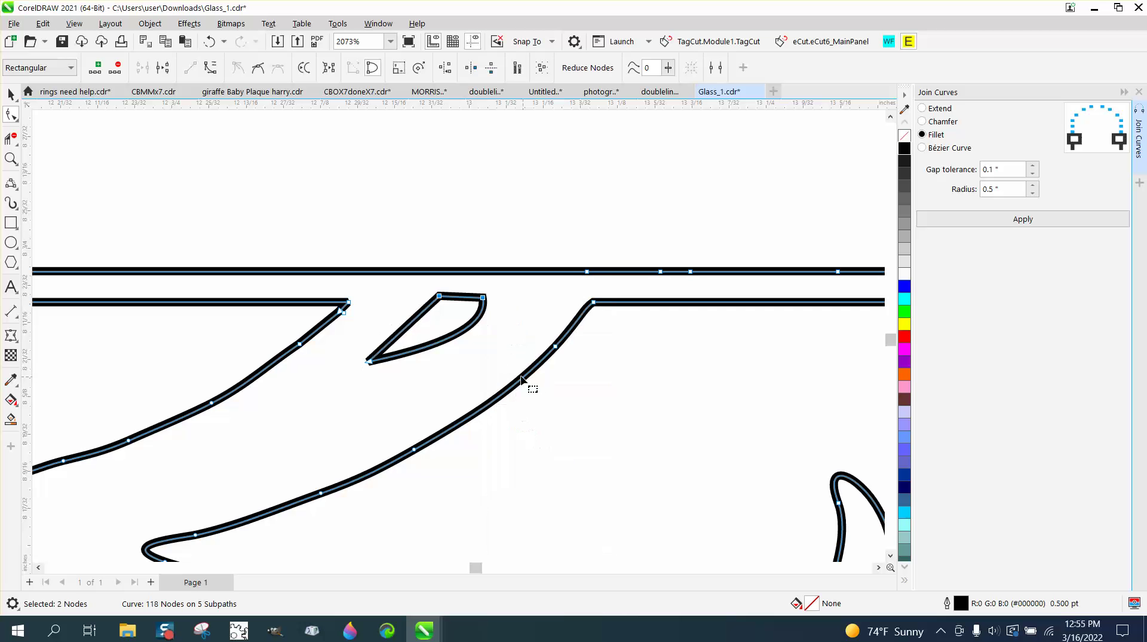
# - Align the leaf cutout's two top nodes horizontally and shift them slightly down towards the bar's lower edge
pyautogui.click(438, 297)
pyautogui.click(447, 67)
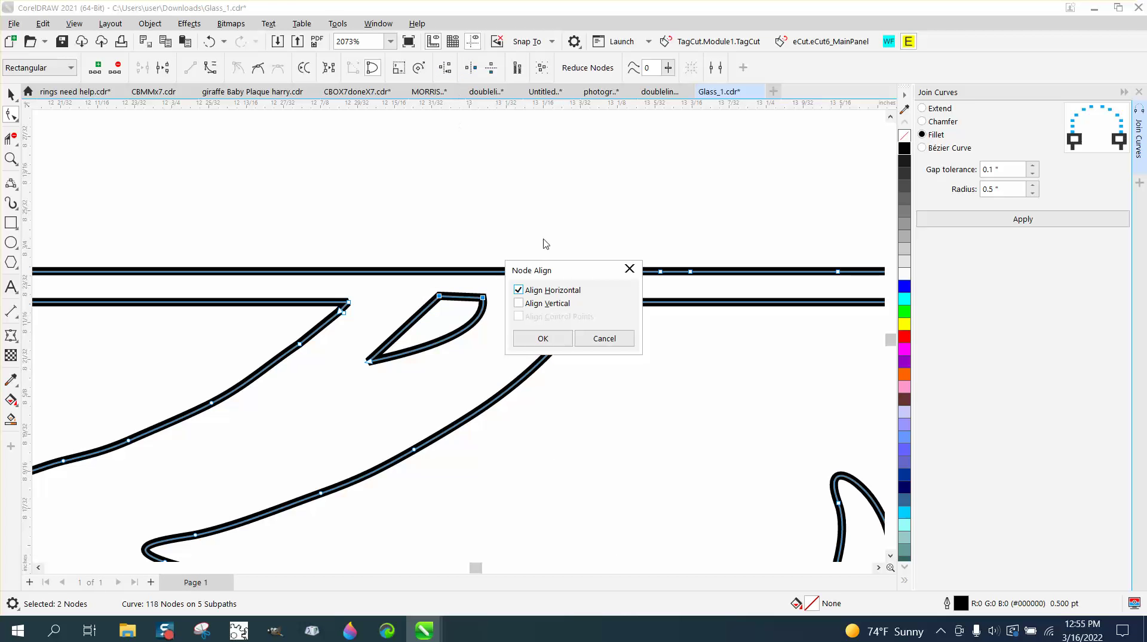
pyautogui.click(550, 341)
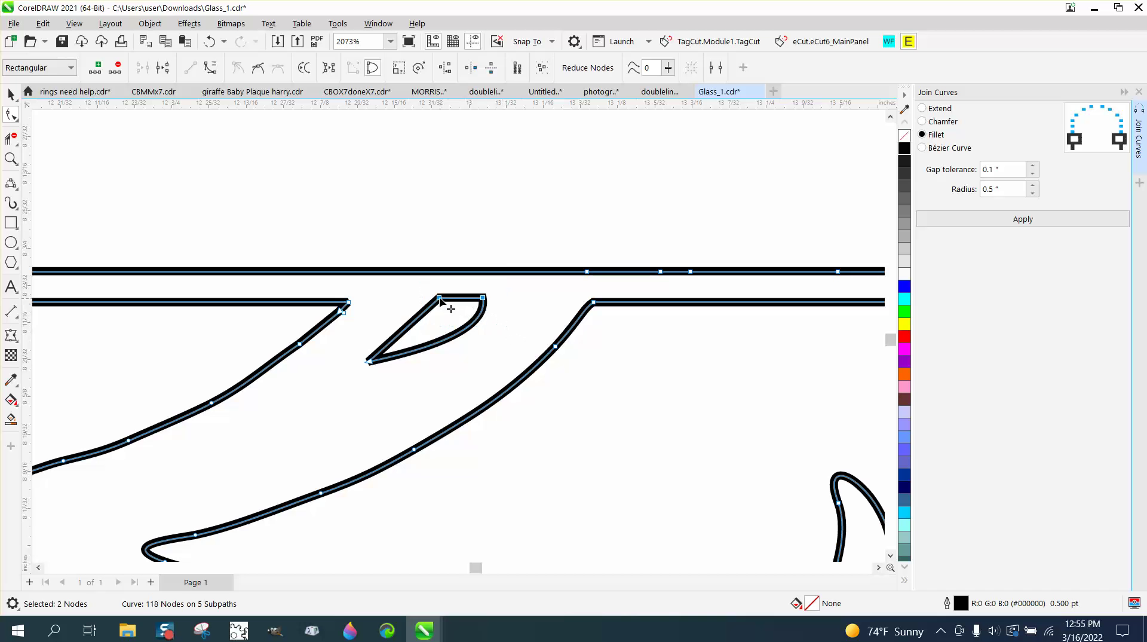
pyautogui.moveTo(439, 299); pyautogui.dragTo(439, 304)
pyautogui.scroll(-3, 477, 351)
pyautogui.scroll(-1, 523, 246)
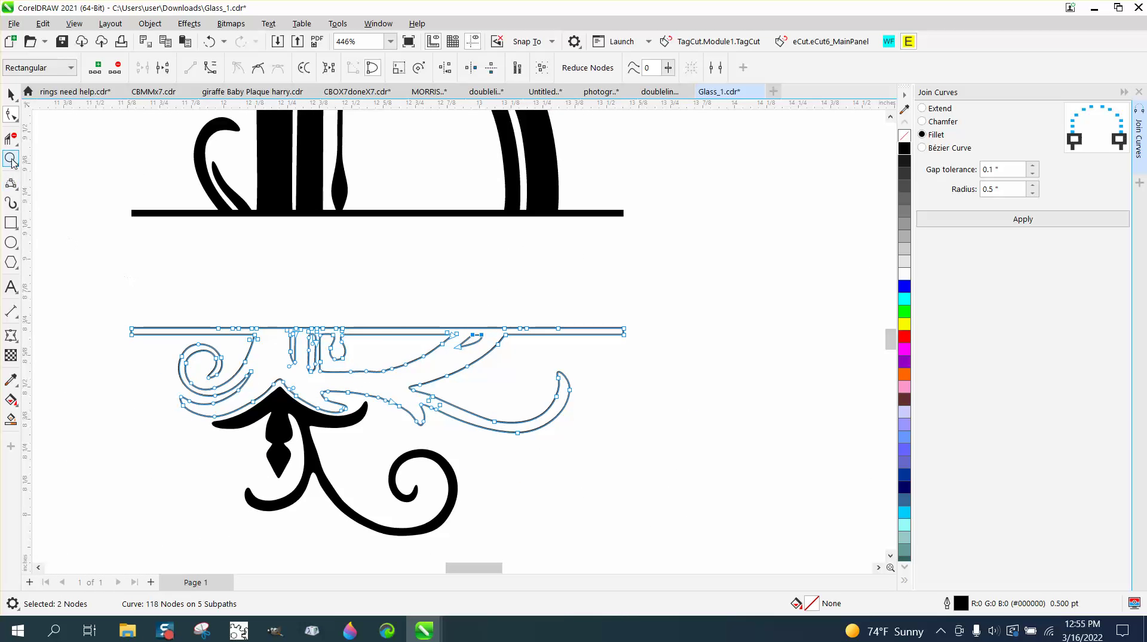
# - Lengthen the leaf cutout by moving its pointed tip node down and to the left
pyautogui.click(11, 158)
pyautogui.moveTo(396, 321); pyautogui.dragTo(634, 438)
pyautogui.click(11, 114)
pyautogui.moveTo(267, 224); pyautogui.dragTo(240, 250)
pyautogui.scroll(-6, 365, 293)
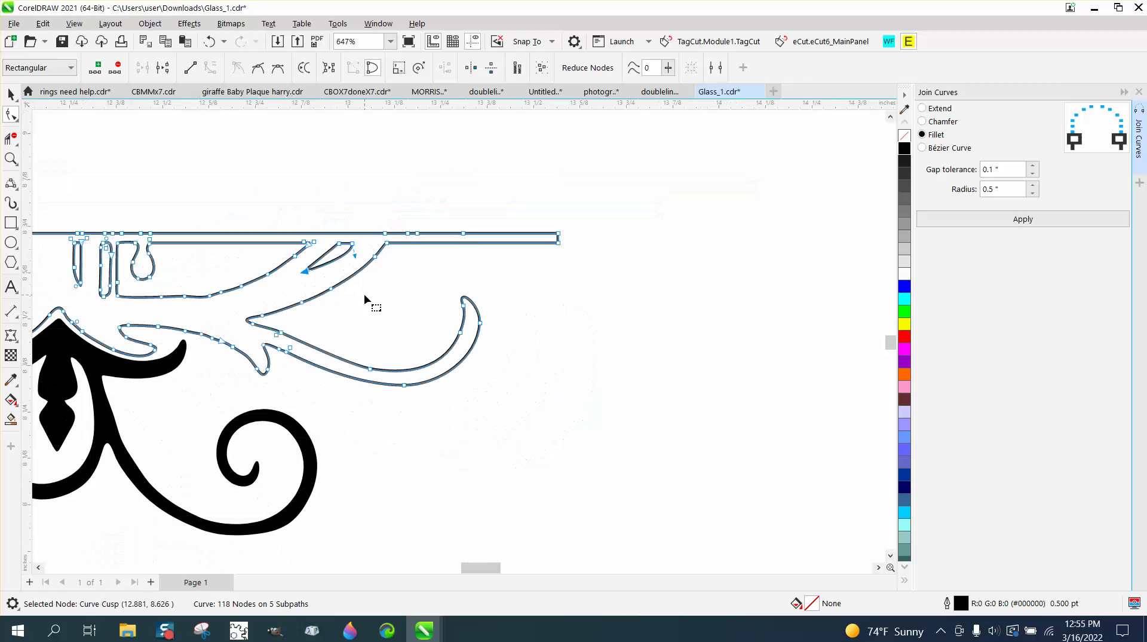
# - Fill the reshaped lower-bar section black with Smart Fill and nudge the filled piece 2 inches right
pyautogui.click(11, 419)
pyautogui.click(252, 295)
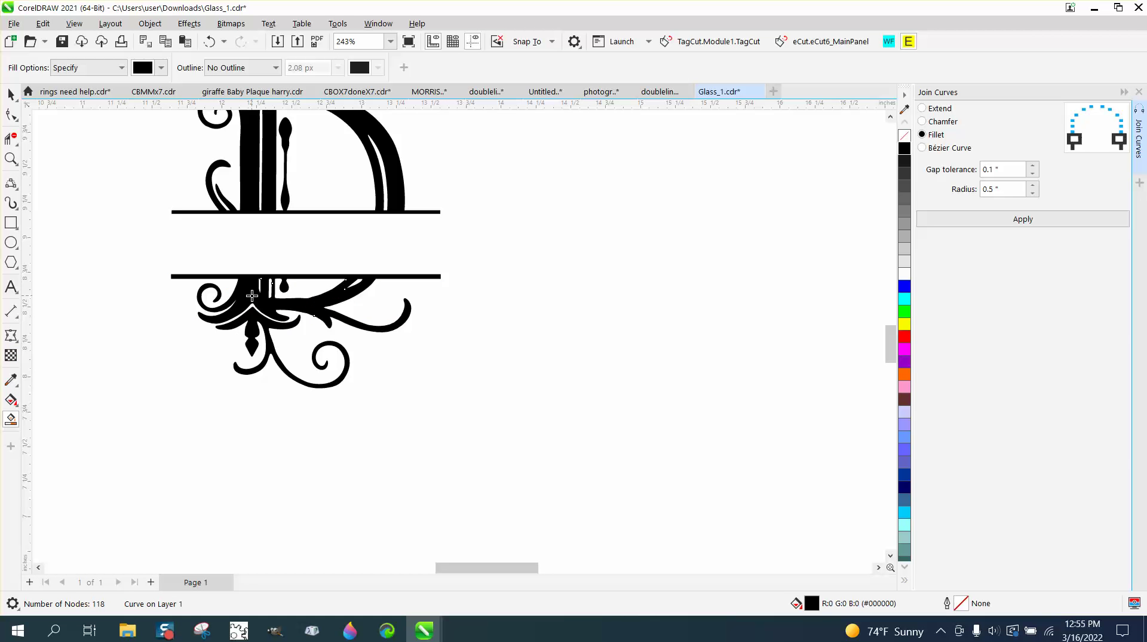
pyautogui.press('Right')
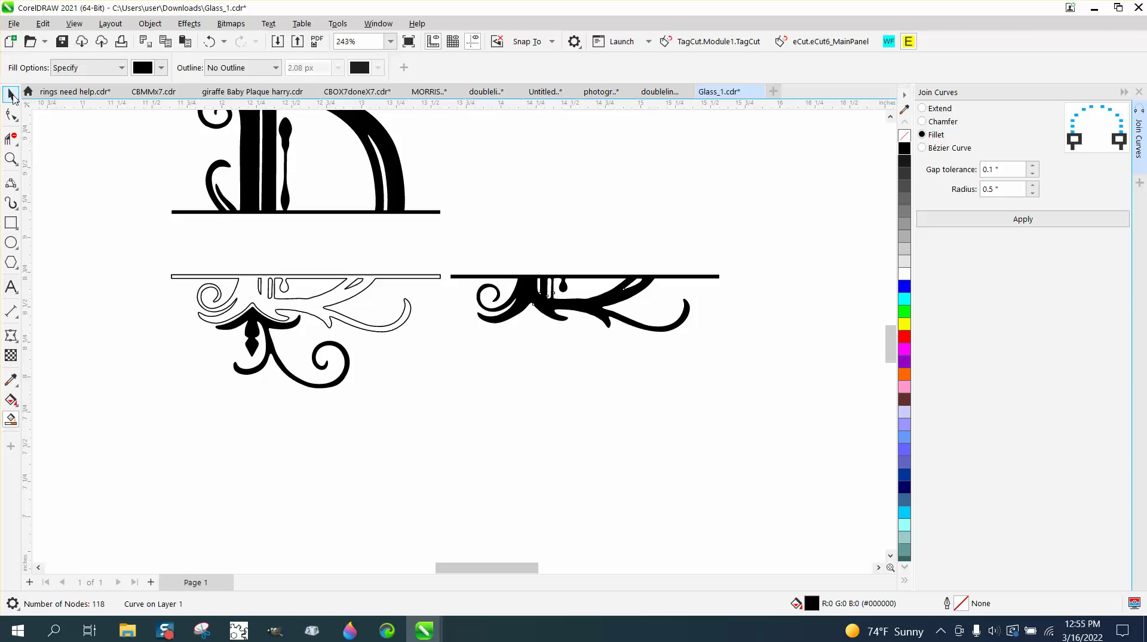
# - Create Smart Fill copies of the letter's upper half and the hanging ornament, nudging each 2 inches right to complete the monogram
pyautogui.click(387, 162)
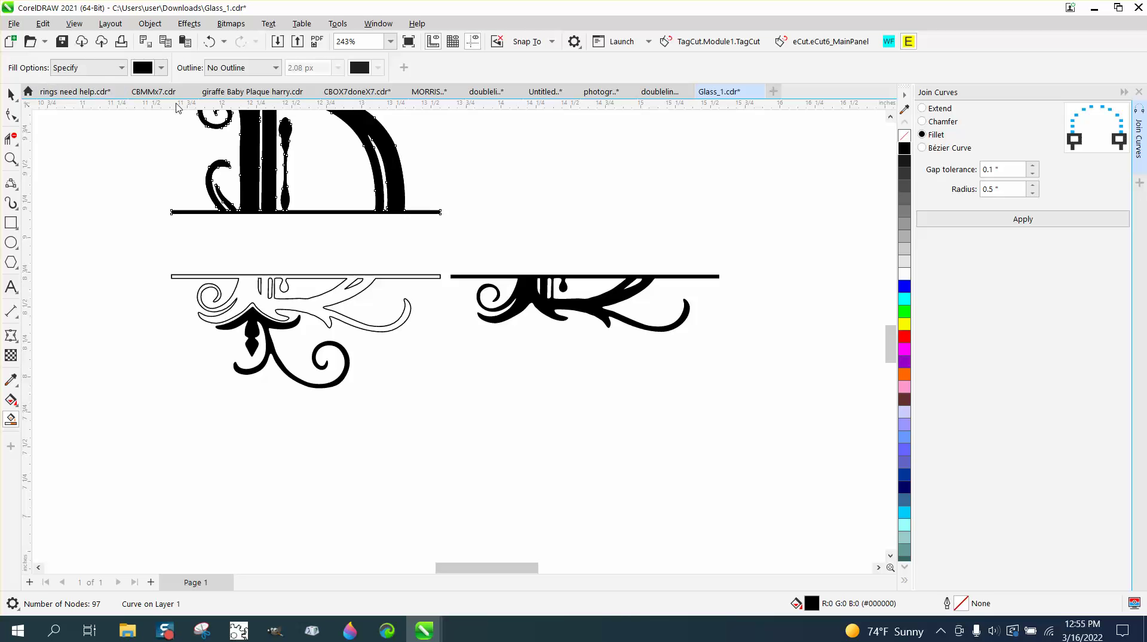
pyautogui.press('Right')
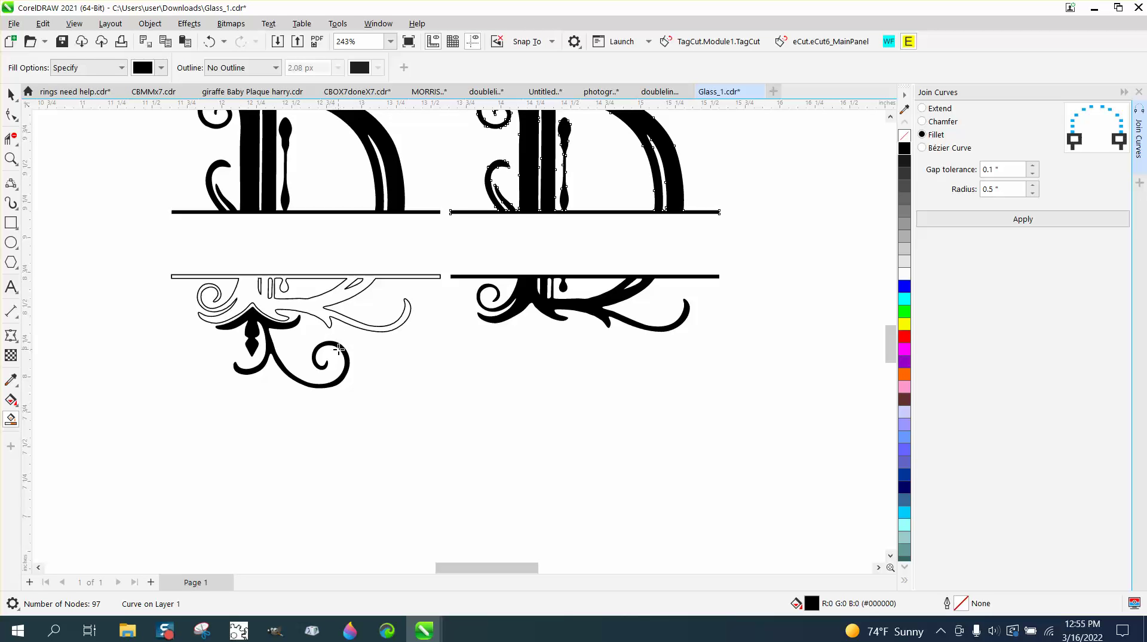
pyautogui.press('Tab')
pyautogui.press('Right')
pyautogui.scroll(-2, 339, 382)
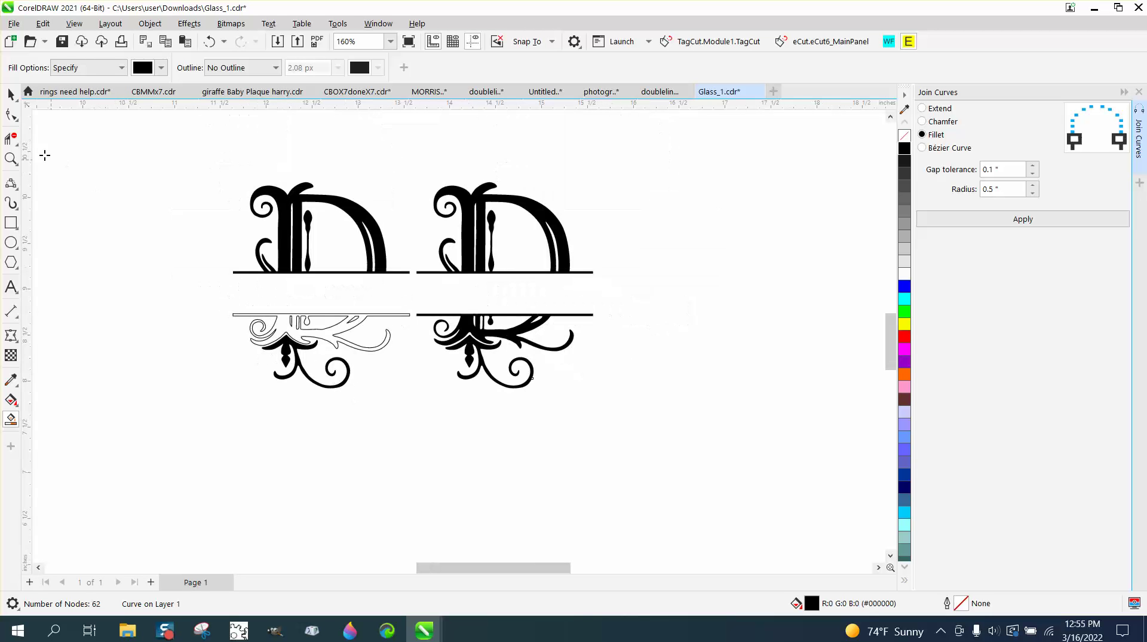
# - Delete the original monogram pieces and examine the remaining solid black copy up close
pyautogui.click(10, 95)
pyautogui.moveTo(220, 158); pyautogui.dragTo(425, 412)
pyautogui.press('Delete')
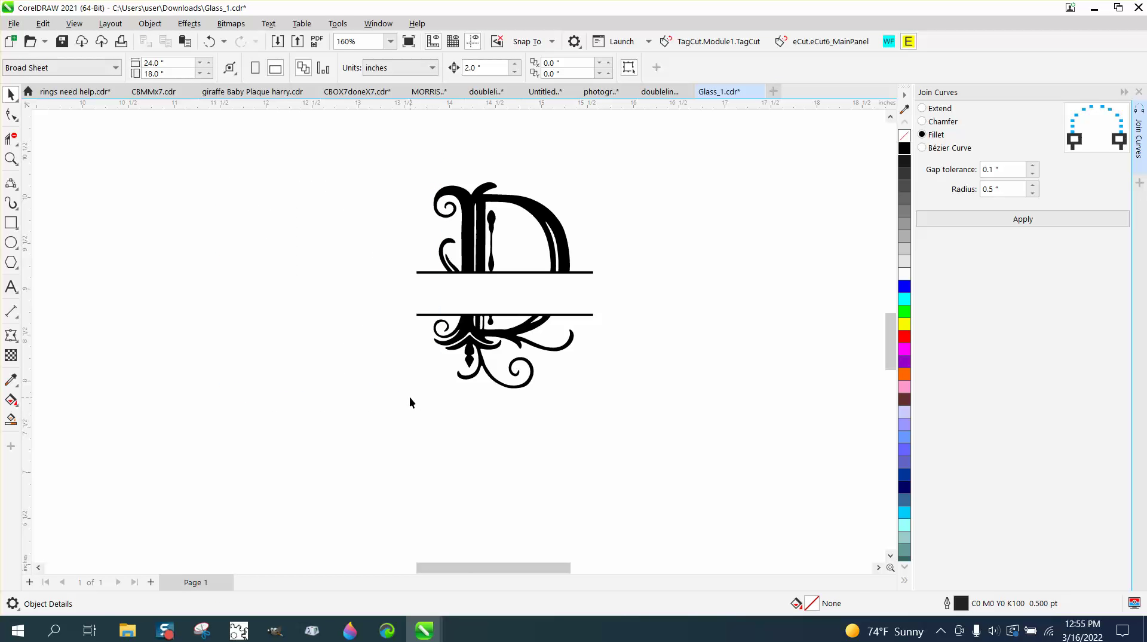
pyautogui.click(10, 159)
pyautogui.moveTo(406, 156); pyautogui.dragTo(651, 395)
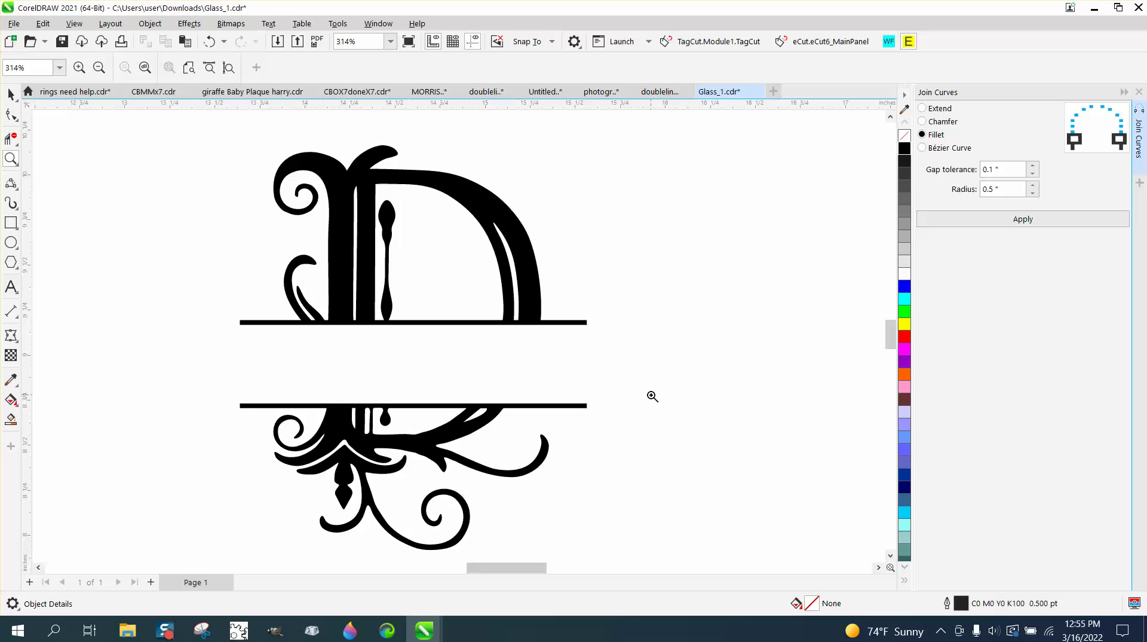